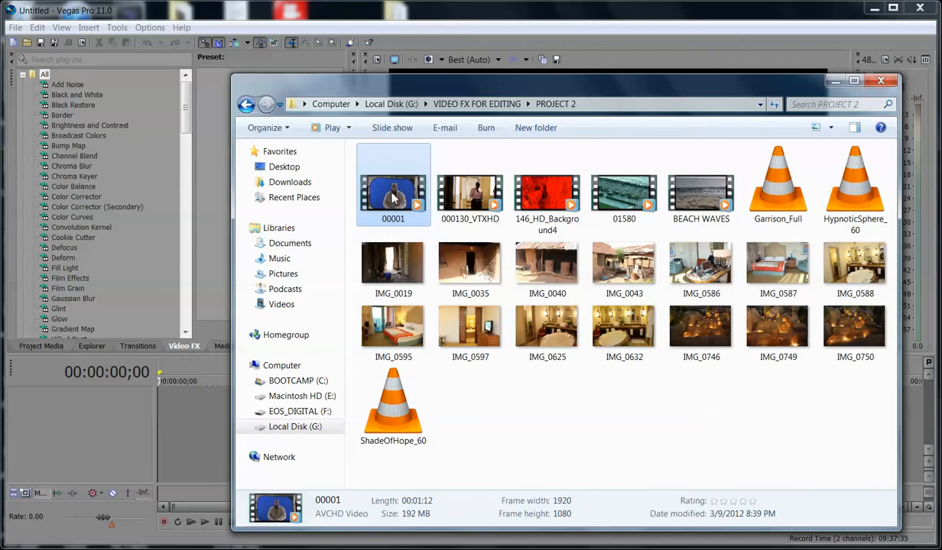
- Import the video clips 00001, 000130_VTXHD and 01580 from the PROJECT 2 folder into the project media
{"action": "left_click_drag", "start_coordinate": [392, 197], "coordinate": [53, 352]}
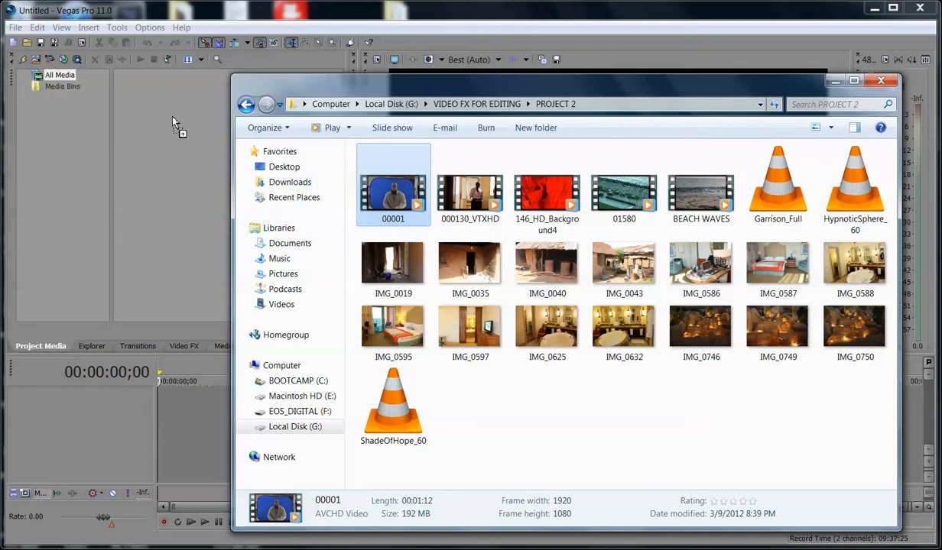
{"action": "left_click_drag", "start_coordinate": [173, 122], "coordinate": [172, 122]}
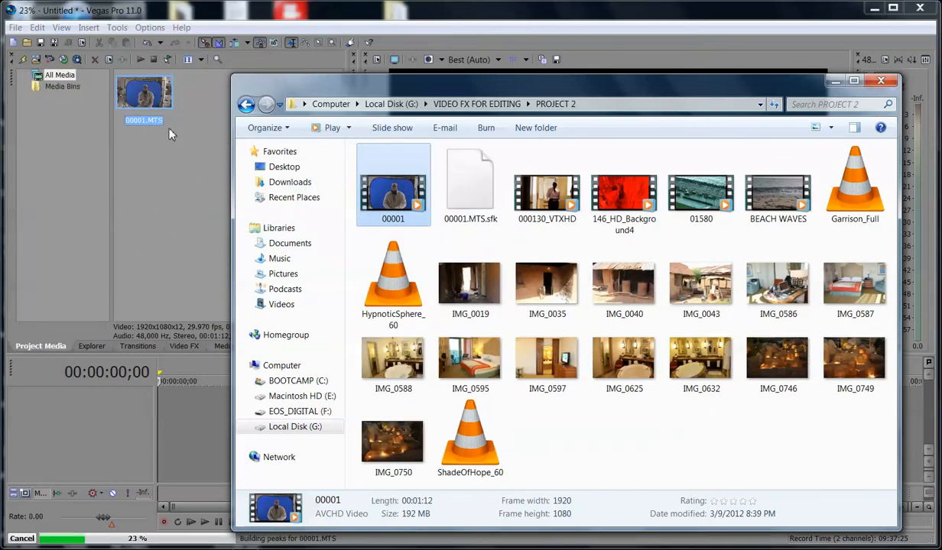
{"action": "left_click", "coordinate": [544, 206]}
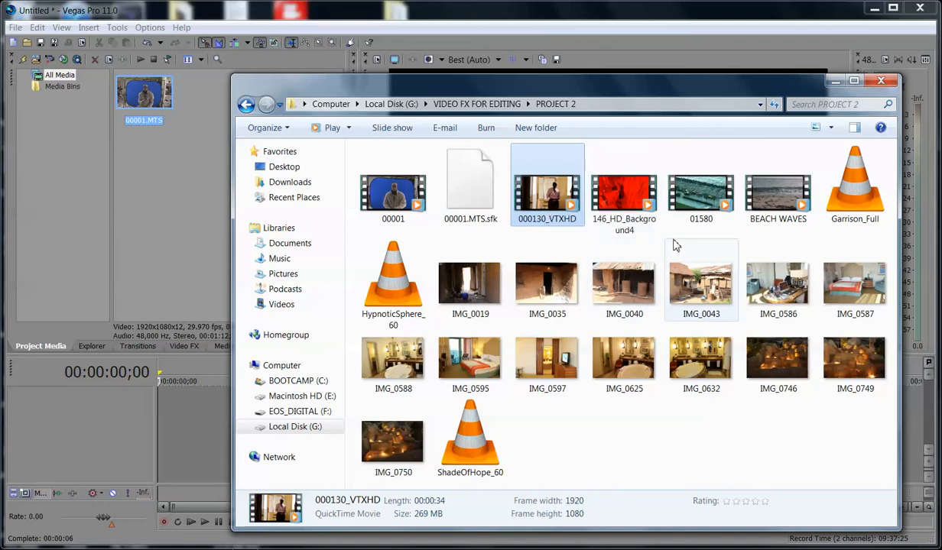
{"action": "left_click", "coordinate": [697, 202], "text": "ctrl"}
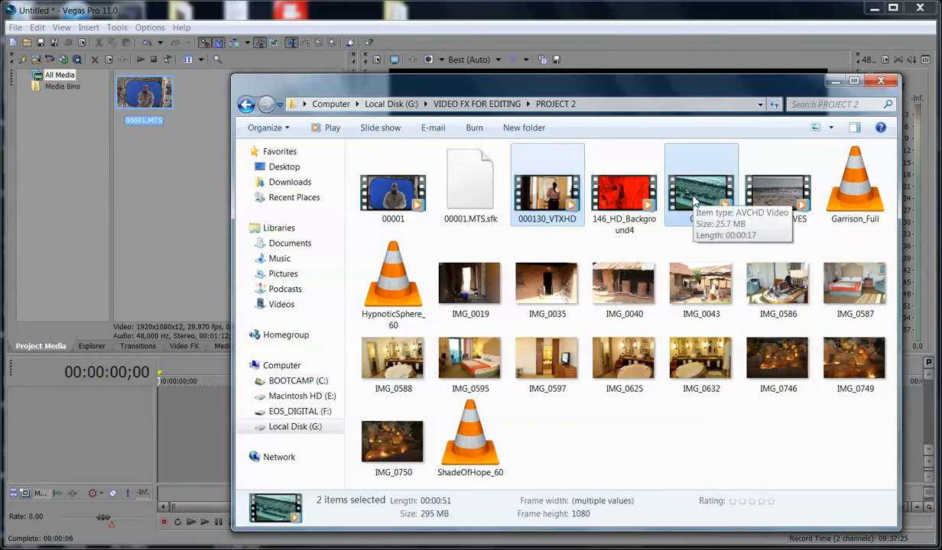
{"action": "left_click_drag", "start_coordinate": [667, 195], "coordinate": [154, 174]}
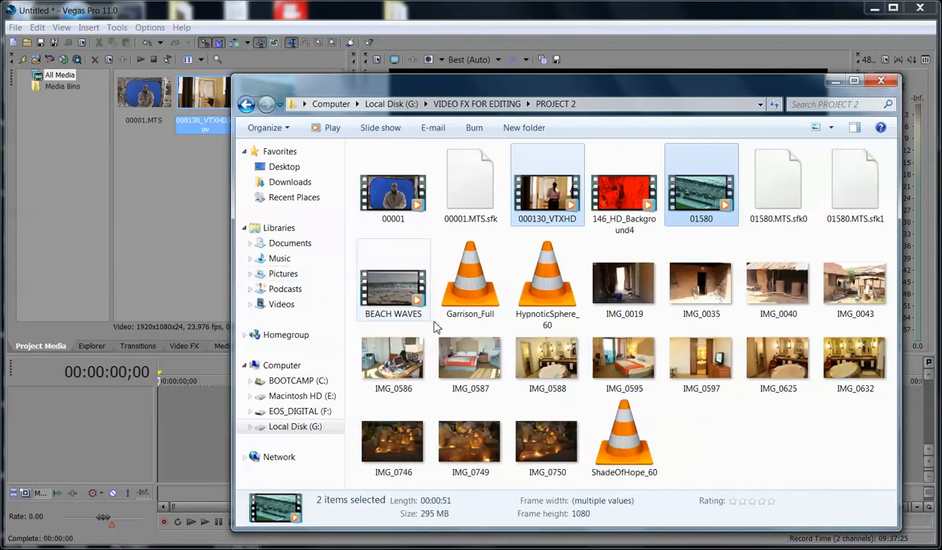
- Import the images IMG_0019, 0035, 0040, 0587, 0588, 0595, 0597, 0625, 0746 and 0749 from the PROJECT 2 folder into the project media
{"action": "left_click", "coordinate": [630, 291]}
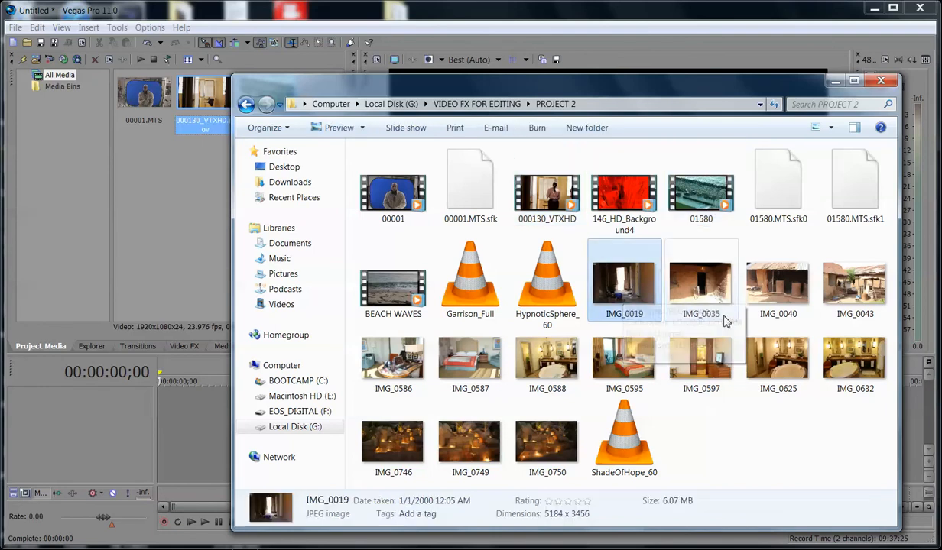
{"action": "left_click", "coordinate": [712, 293], "text": "ctrl"}
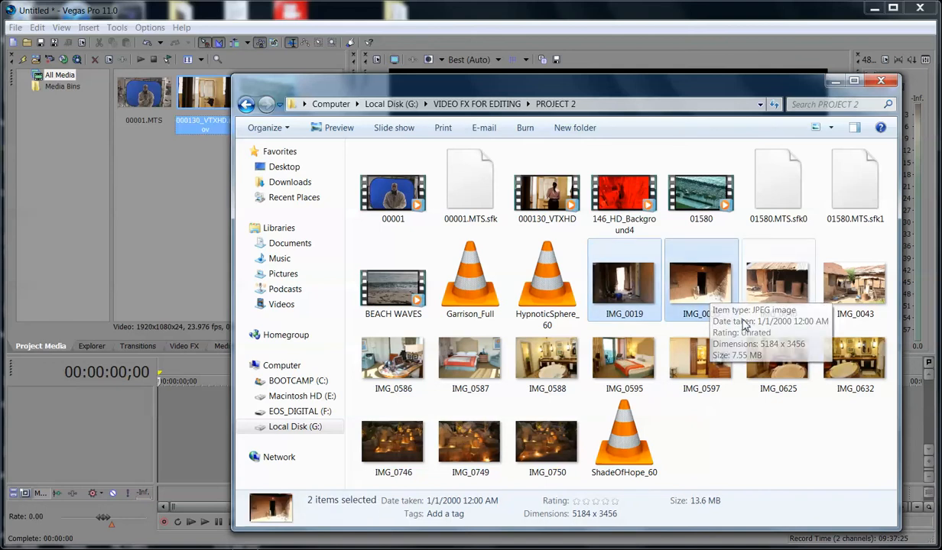
{"action": "left_click", "coordinate": [774, 297], "text": "ctrl"}
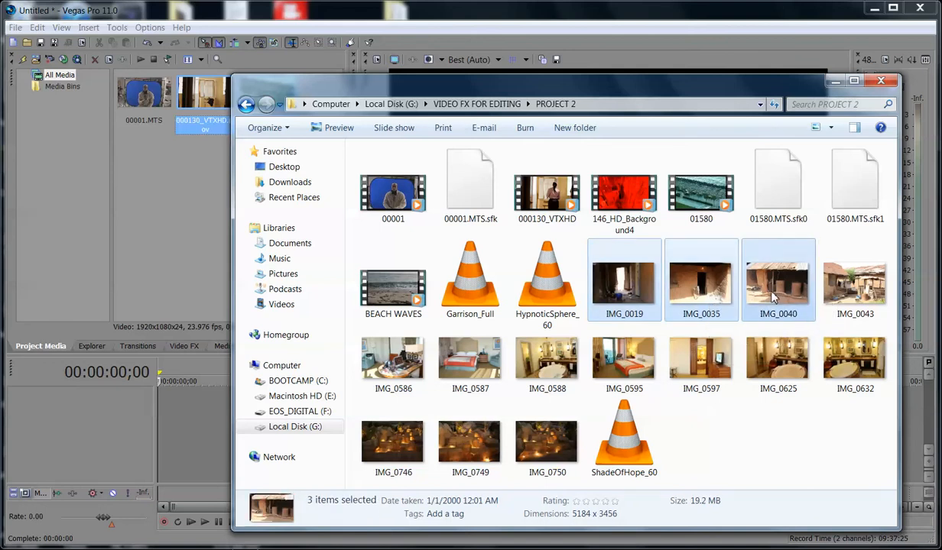
{"action": "left_click", "coordinate": [467, 365], "text": "ctrl"}
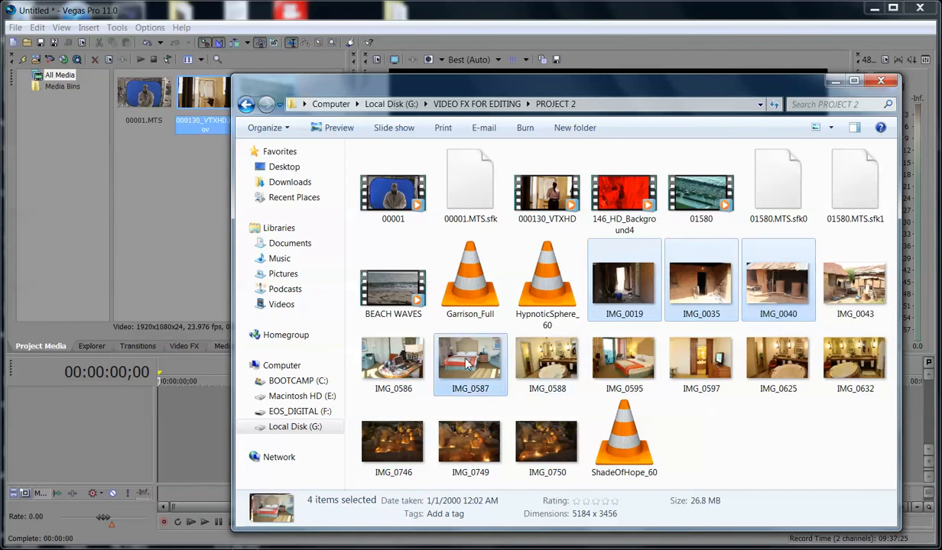
{"action": "left_click", "coordinate": [550, 366], "text": "ctrl"}
{"action": "left_click", "coordinate": [624, 366], "text": "ctrl"}
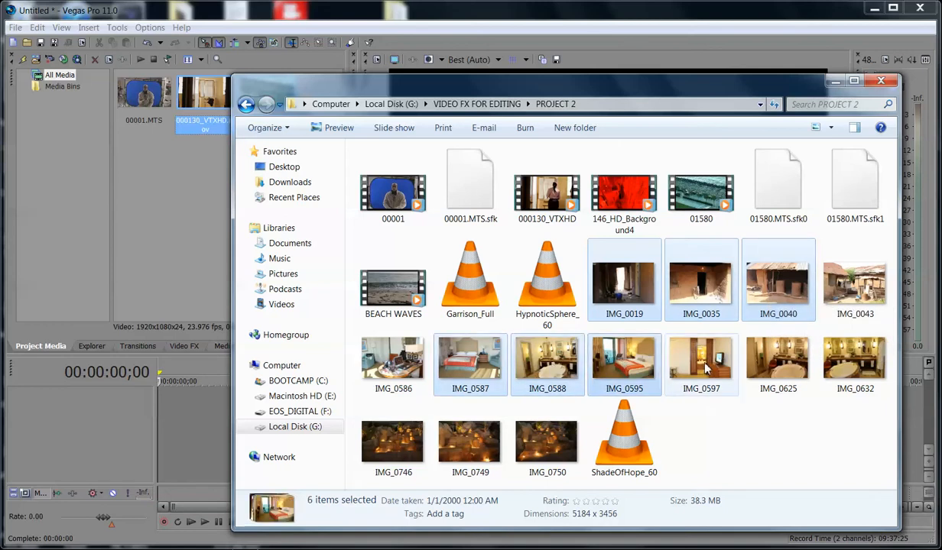
{"action": "left_click", "coordinate": [680, 357], "text": "ctrl"}
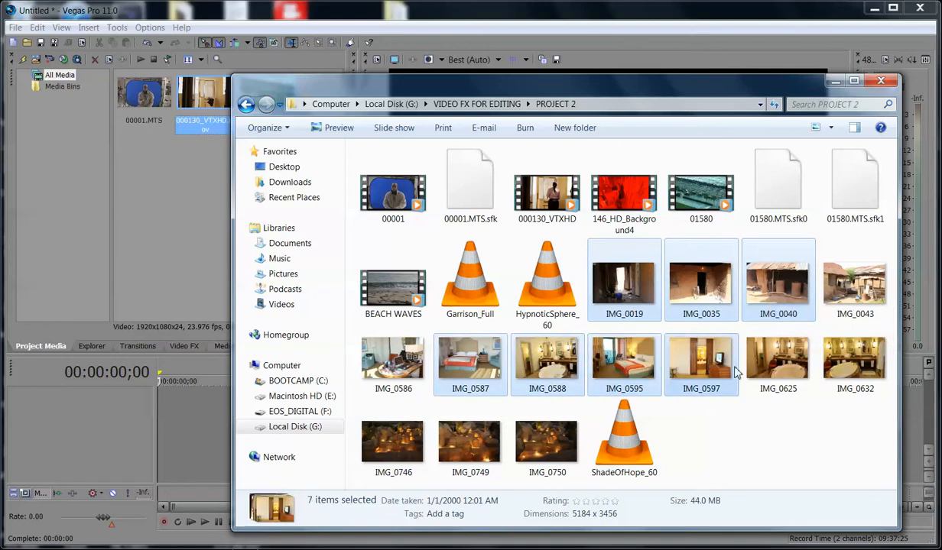
{"action": "left_click", "coordinate": [774, 372], "text": "ctrl"}
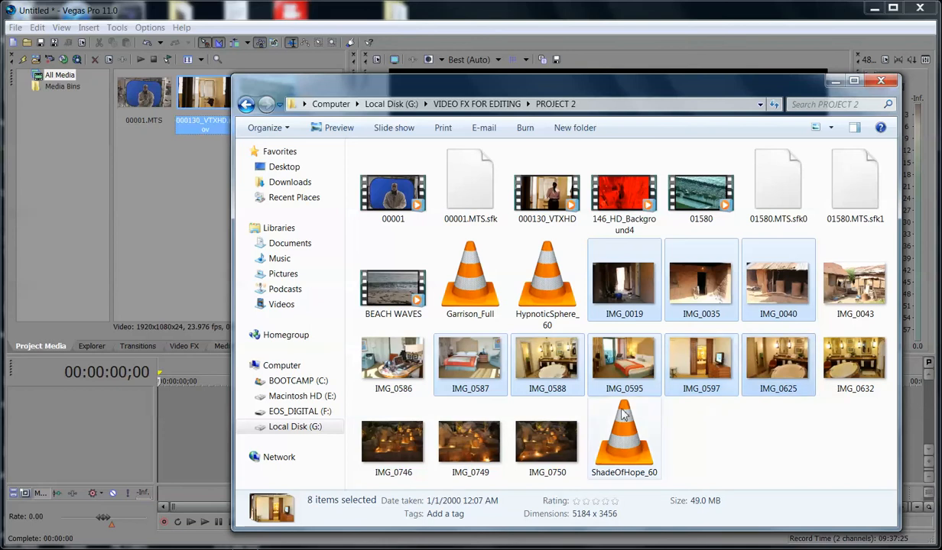
{"action": "left_click", "coordinate": [466, 453], "text": "ctrl"}
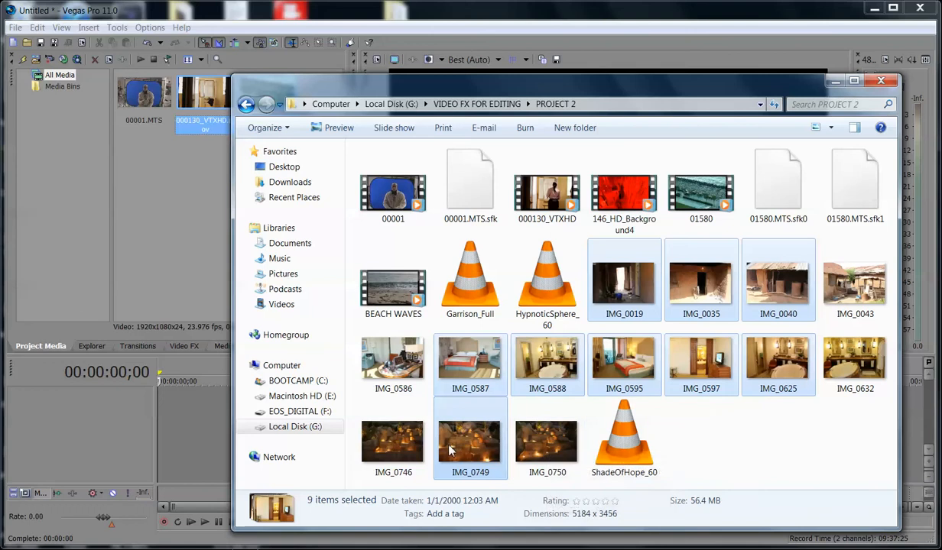
{"action": "left_click", "coordinate": [407, 449], "text": "ctrl"}
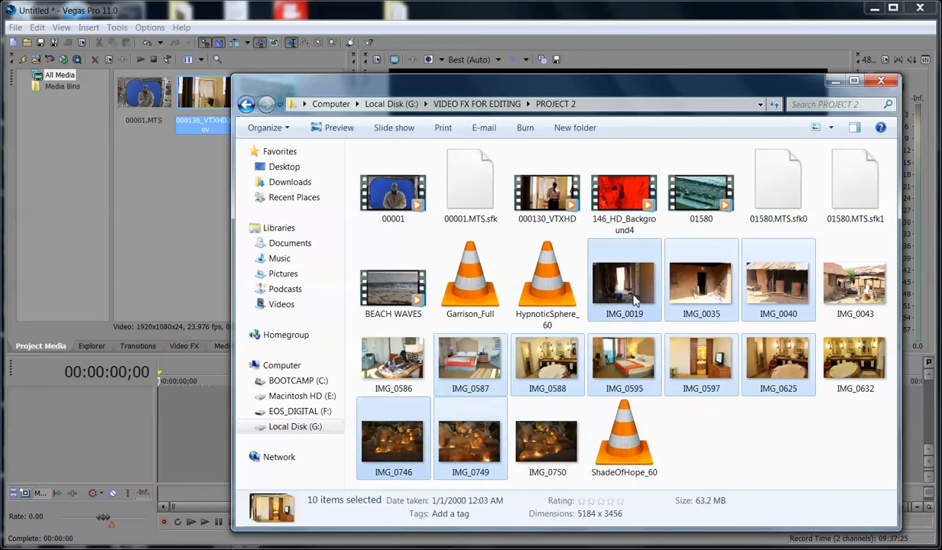
{"action": "left_click_drag", "start_coordinate": [631, 302], "coordinate": [175, 200]}
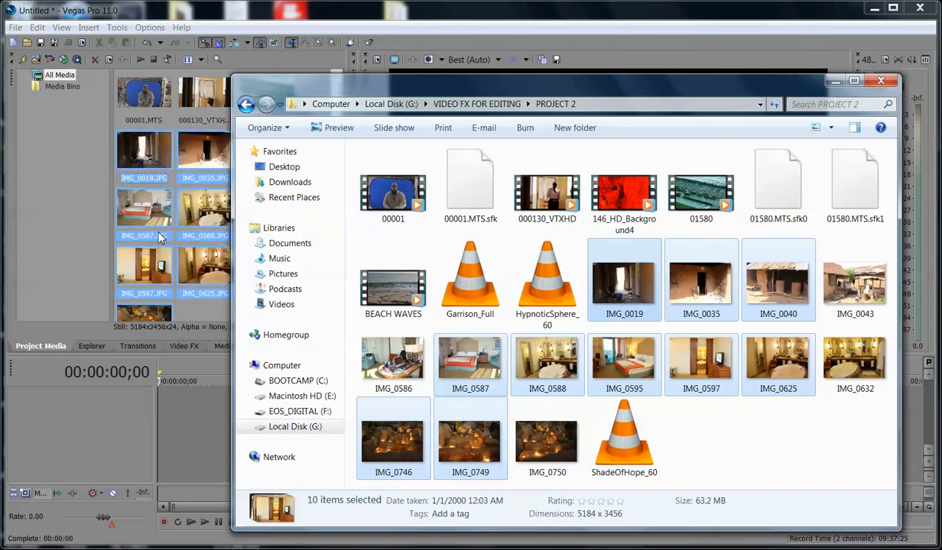
- Import the audio files Garrison_Full, HypnoticSphere_60 and ShadeOfHope_60 into the project media and minimize the folder window
{"action": "left_click", "coordinate": [483, 282]}
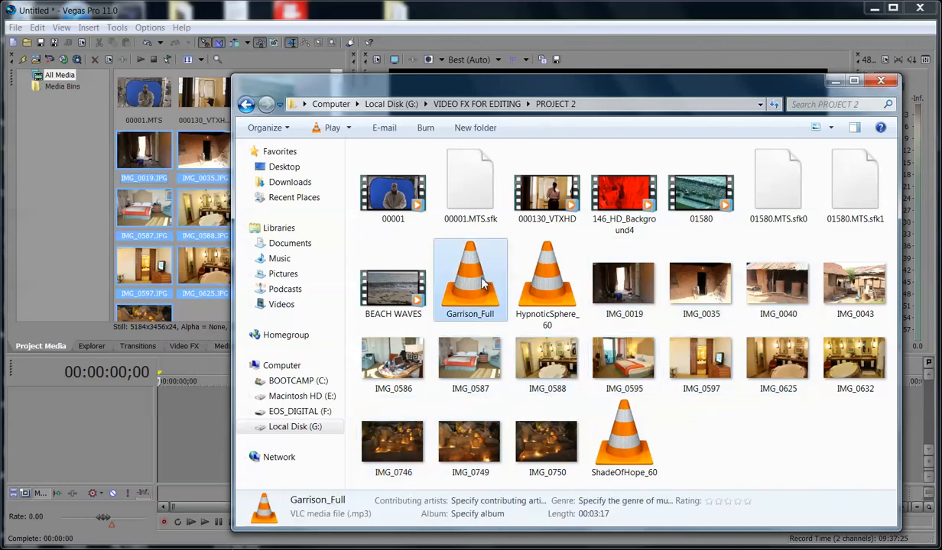
{"action": "left_click", "coordinate": [562, 293], "text": "ctrl"}
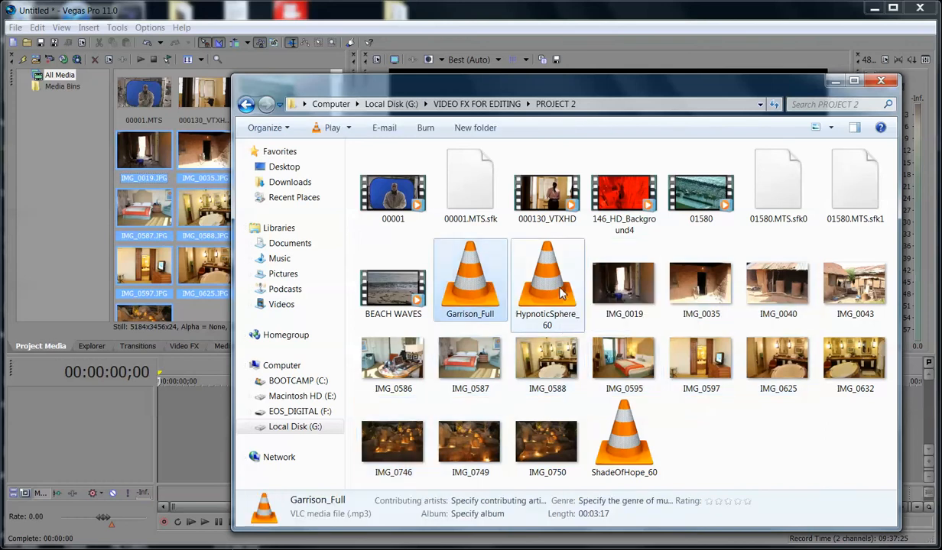
{"action": "left_click", "coordinate": [624, 435], "text": "ctrl"}
{"action": "left_click_drag", "start_coordinate": [545, 309], "coordinate": [197, 317]}
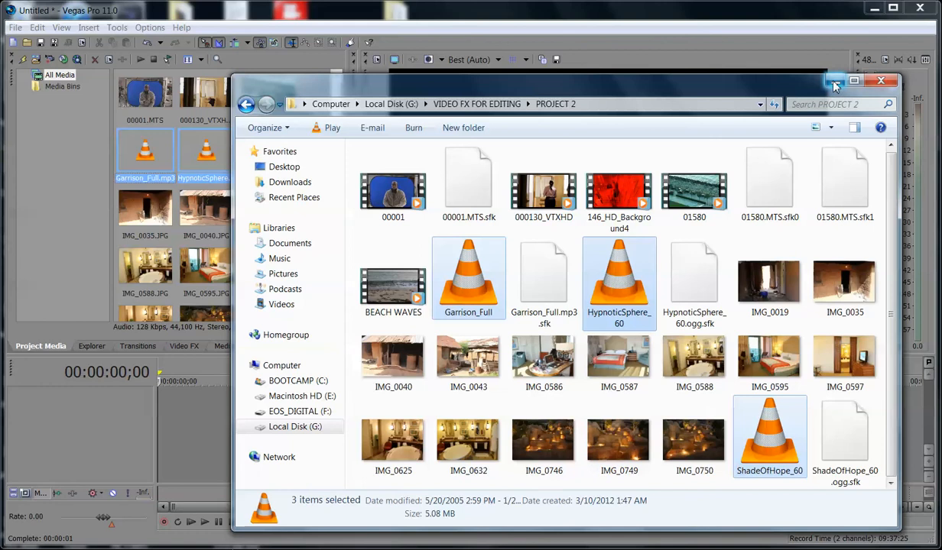
{"action": "left_click", "coordinate": [834, 82]}
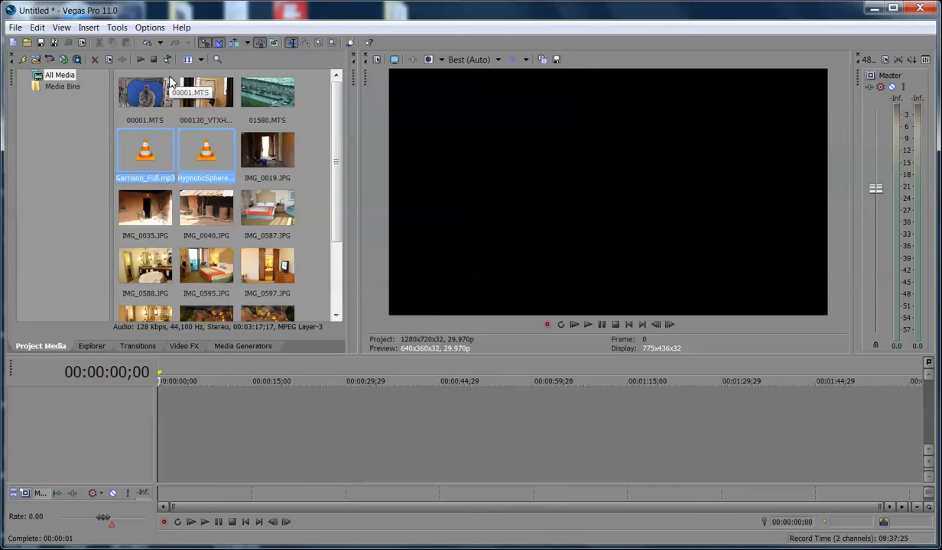
- Place 00001.MTS at the start of the empty timeline and play back its opening seconds
{"action": "left_click", "coordinate": [151, 97]}
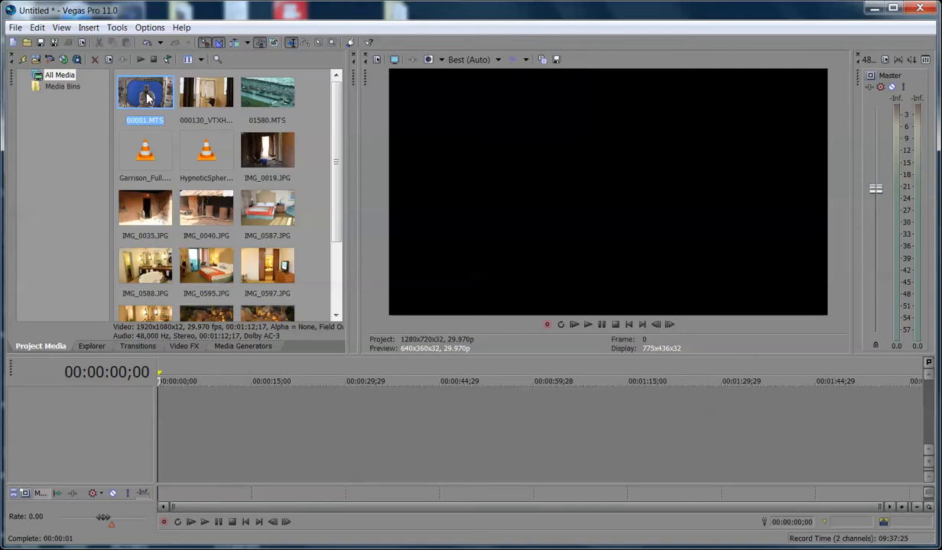
{"action": "left_click_drag", "start_coordinate": [144, 133], "coordinate": [167, 412]}
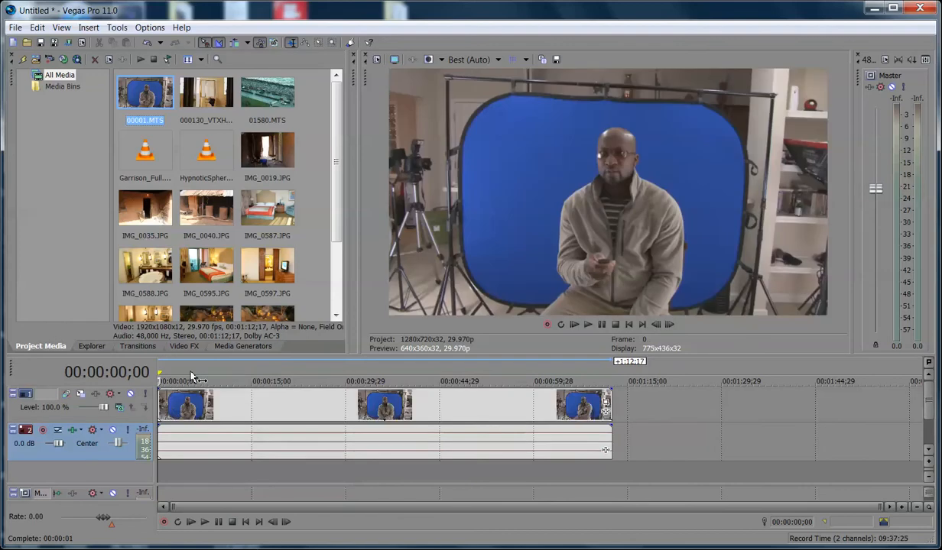
{"action": "left_click", "coordinate": [206, 523]}
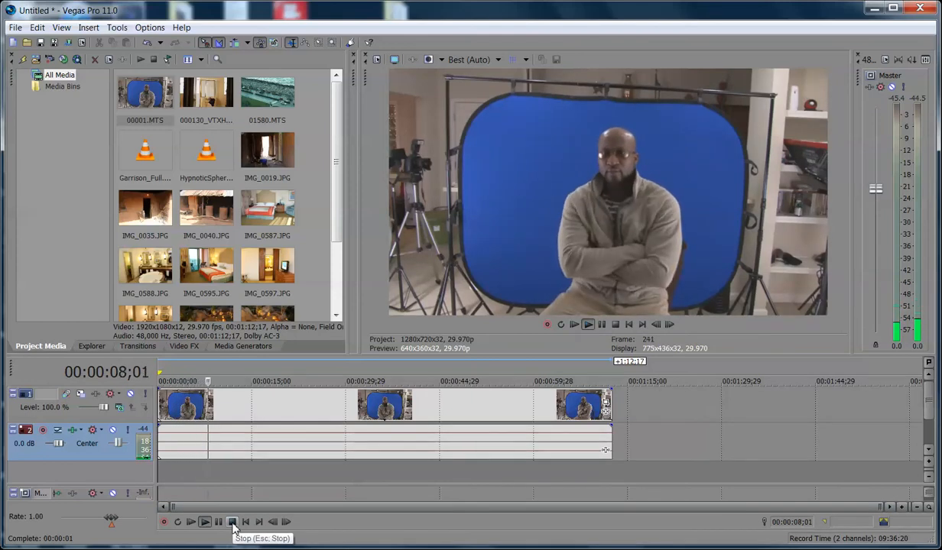
{"action": "left_click", "coordinate": [232, 522]}
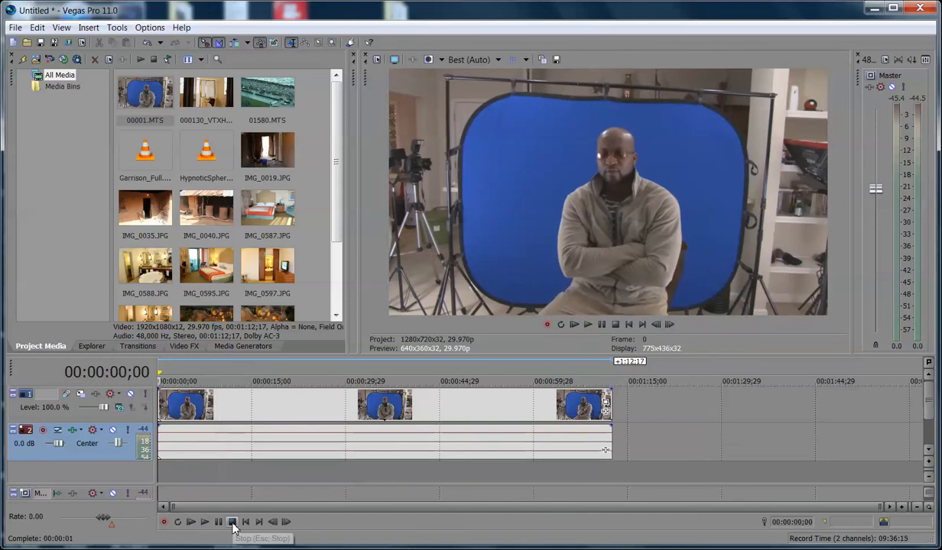
- Remove the blue-screen video event from its group so it is separated from its audio
{"action": "left_click", "coordinate": [216, 413]}
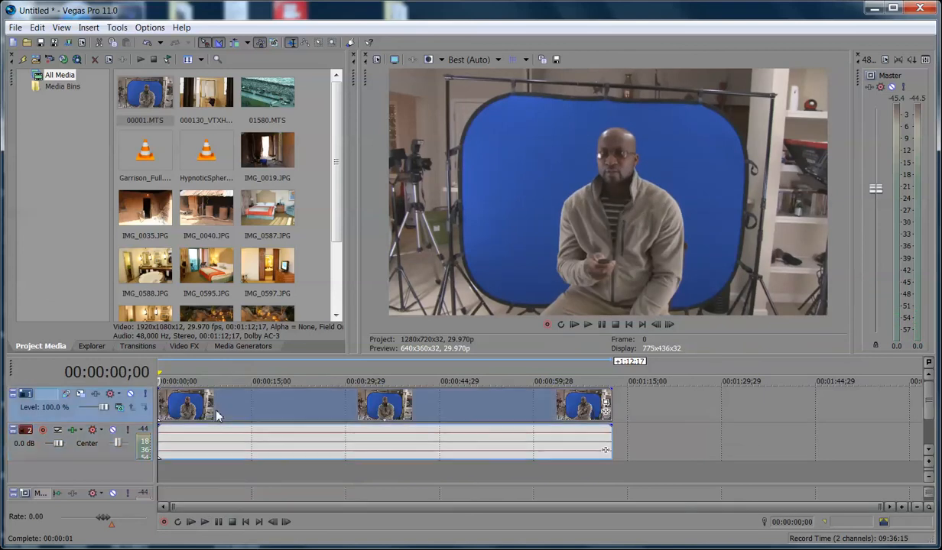
{"action": "left_click", "coordinate": [294, 410]}
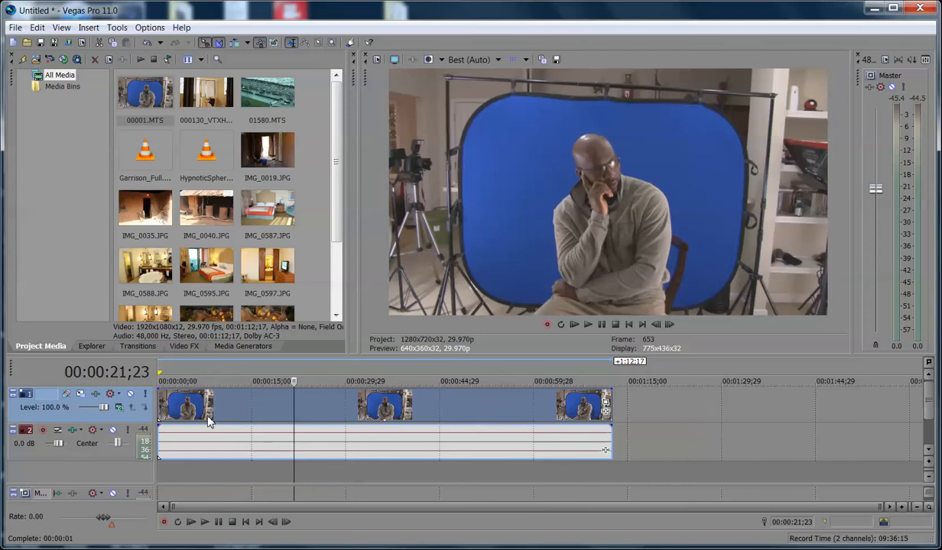
{"action": "left_click", "coordinate": [226, 406]}
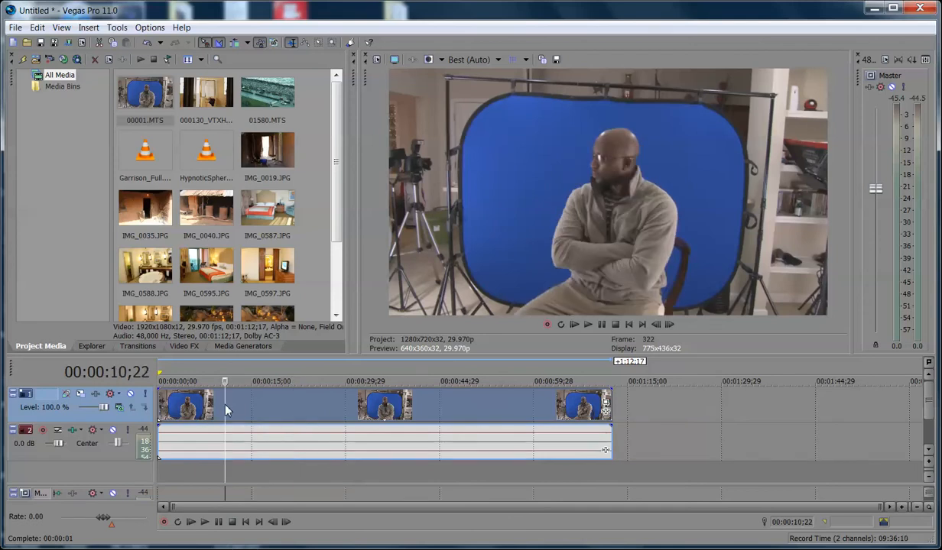
{"action": "right_click", "coordinate": [227, 407]}
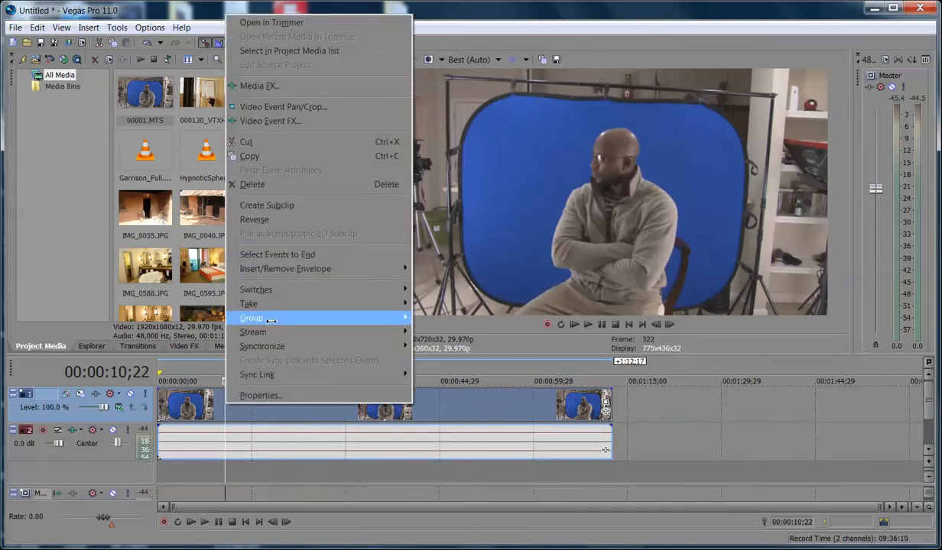
{"action": "mouse_move", "coordinate": [270, 322]}
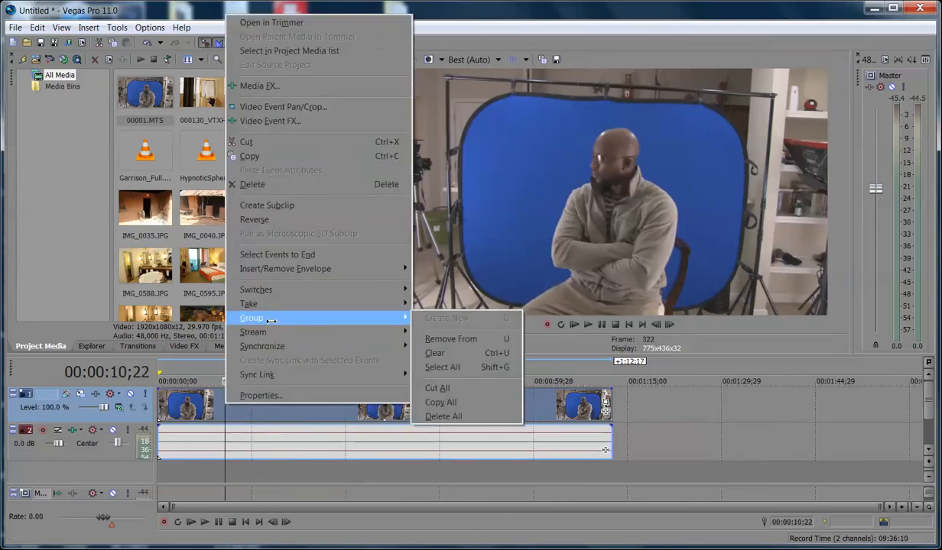
{"action": "left_click", "coordinate": [452, 342]}
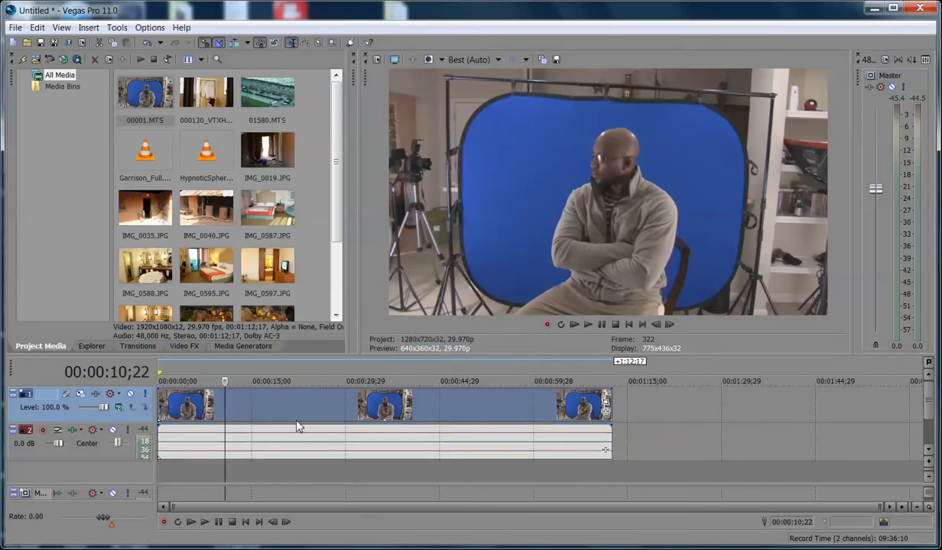
- Delete the audio track of the blue-screen clip from the timeline
{"action": "left_click", "coordinate": [279, 447]}
{"action": "left_click_drag", "start_coordinate": [279, 448], "coordinate": [247, 436]}
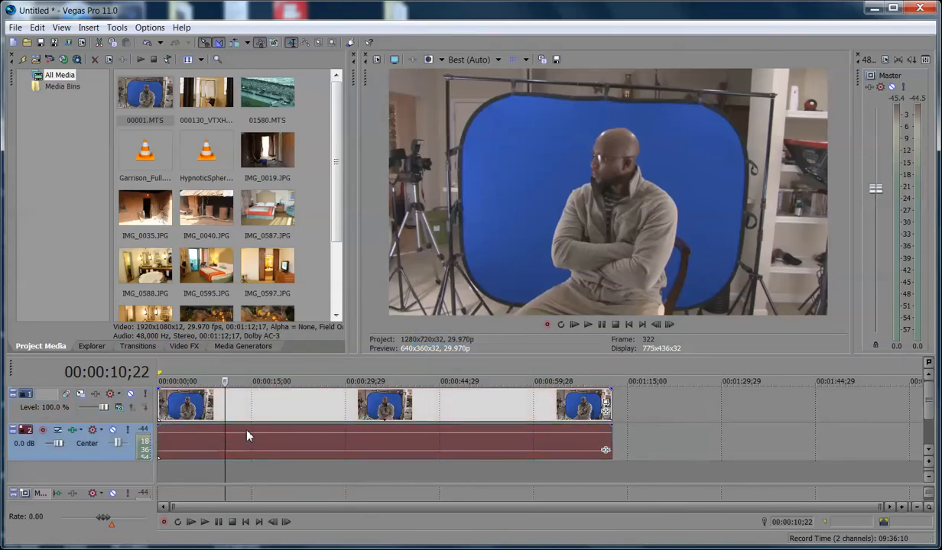
{"action": "right_click", "coordinate": [115, 458]}
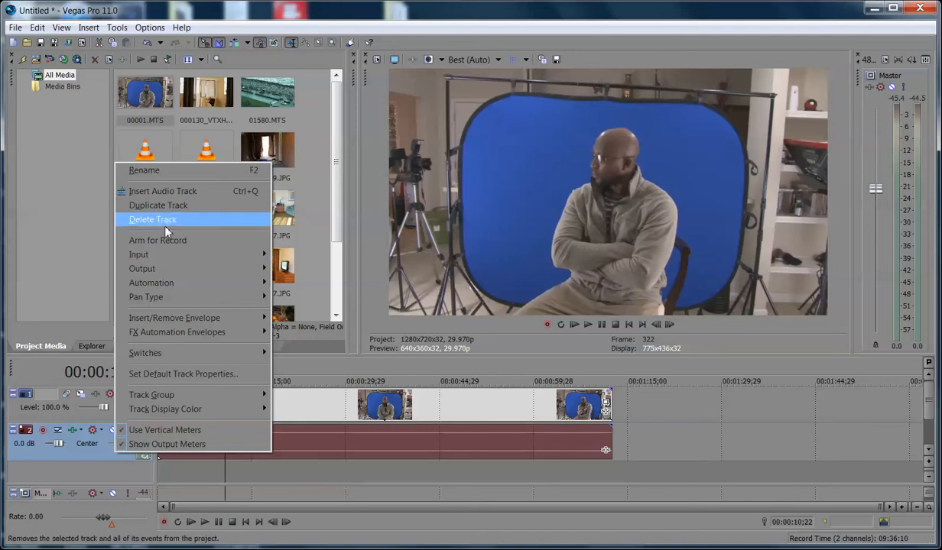
{"action": "left_click", "coordinate": [166, 223]}
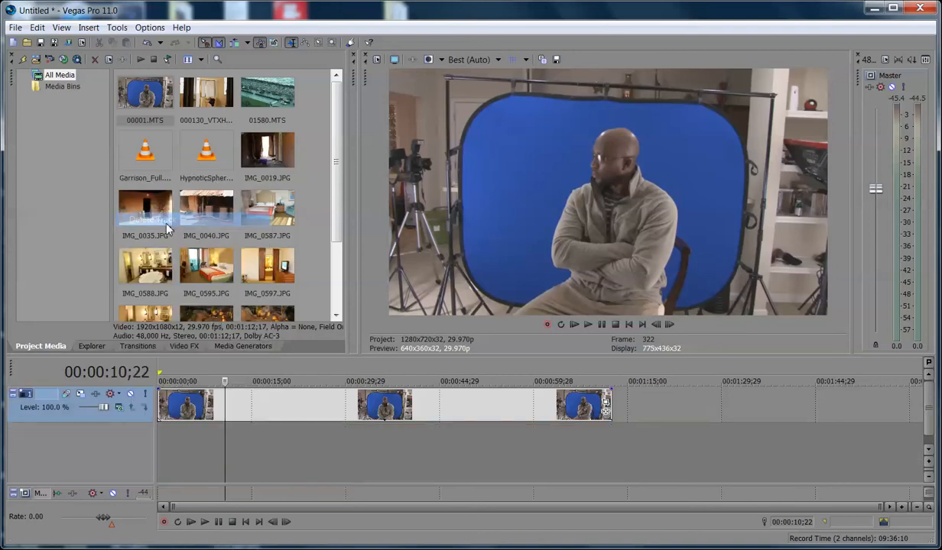
- Apply the default Sharpen effect to the blue-screen clip and set its amount to 0.800
{"action": "left_click", "coordinate": [186, 412]}
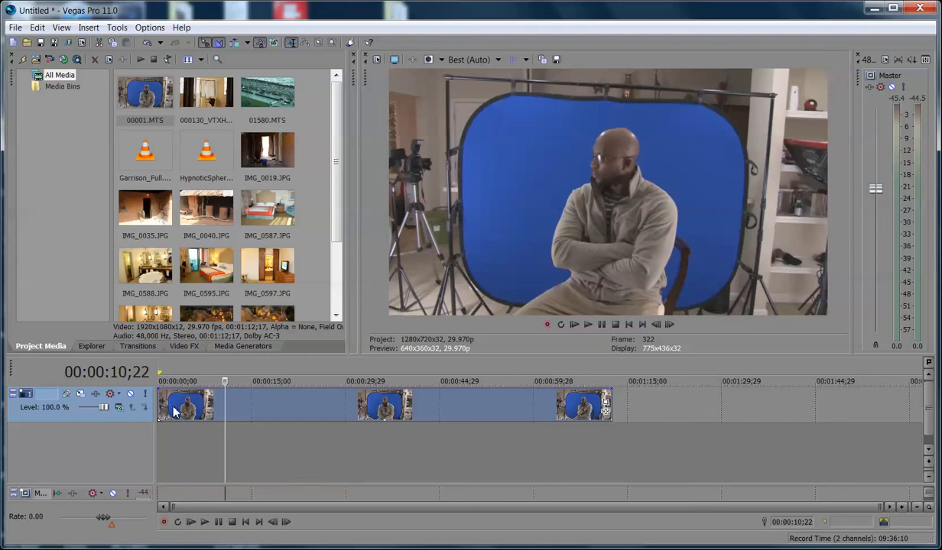
{"action": "left_click", "coordinate": [281, 405]}
{"action": "left_click", "coordinate": [353, 412]}
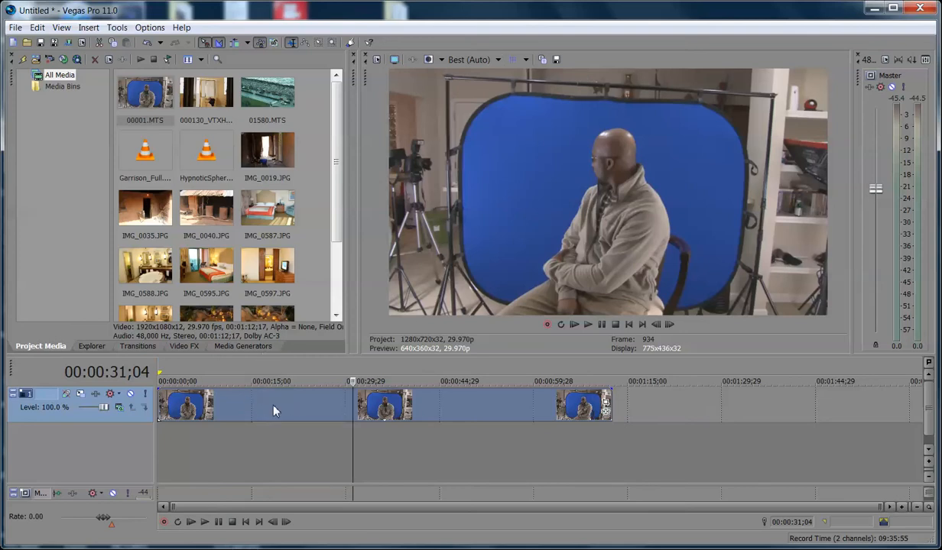
{"action": "left_click", "coordinate": [187, 348]}
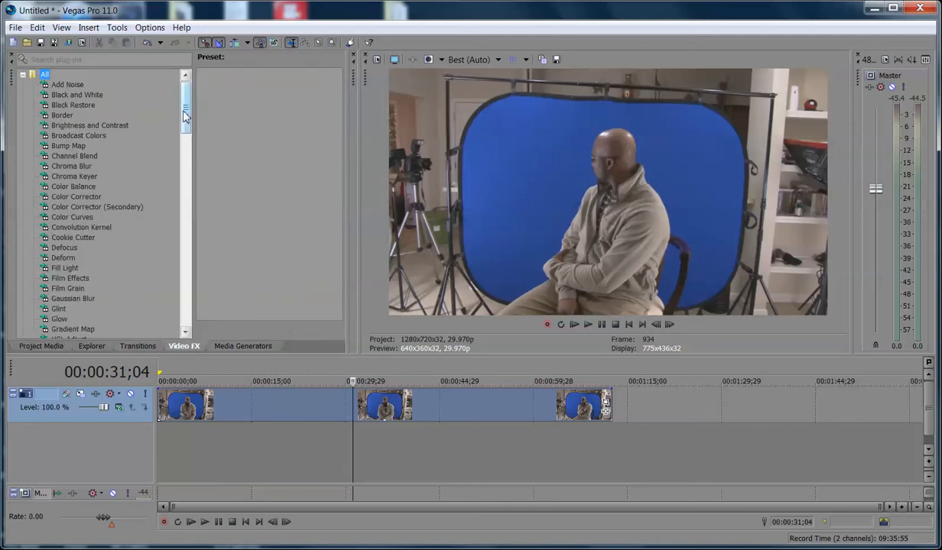
{"action": "left_click_drag", "start_coordinate": [185, 115], "coordinate": [184, 288]}
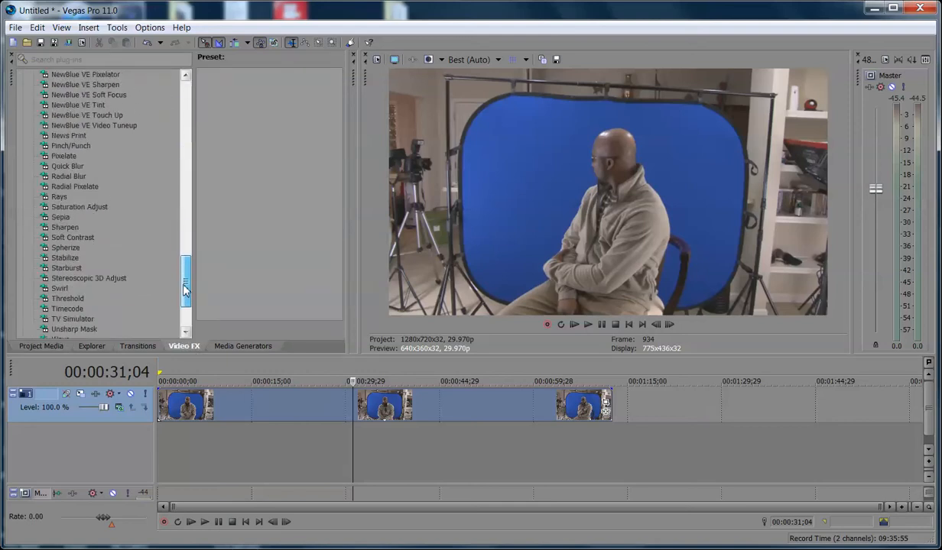
{"action": "left_click", "coordinate": [64, 227]}
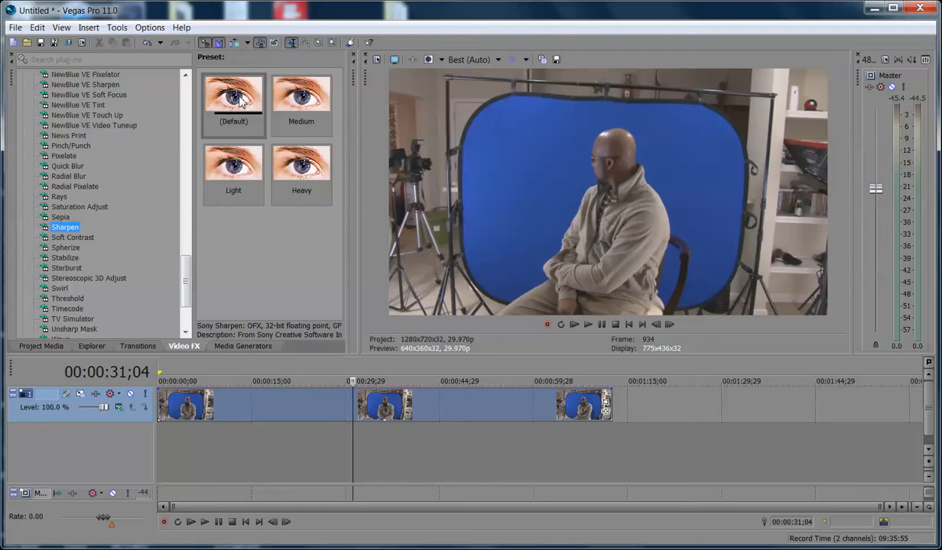
{"action": "left_click_drag", "start_coordinate": [240, 101], "coordinate": [222, 404]}
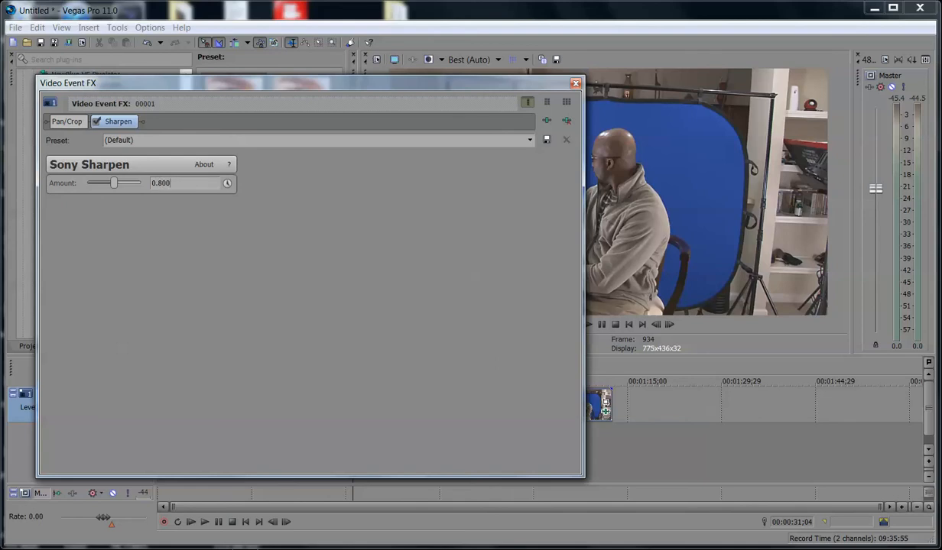
{"action": "key", "text": "Return"}
- Compare the clip's preview with Sharpen turned off and on again, and close the effect settings
{"action": "left_click_drag", "start_coordinate": [463, 84], "coordinate": [456, 248]}
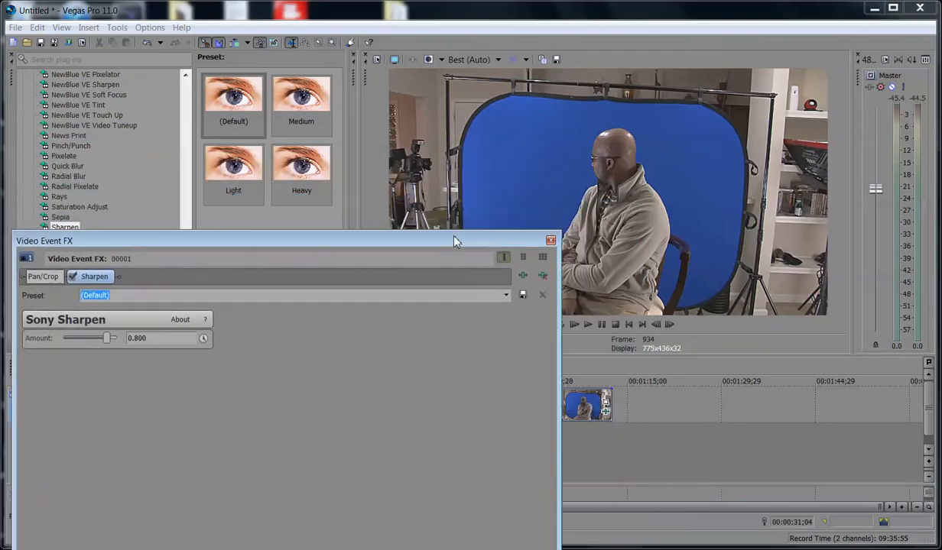
{"action": "left_click", "coordinate": [73, 276]}
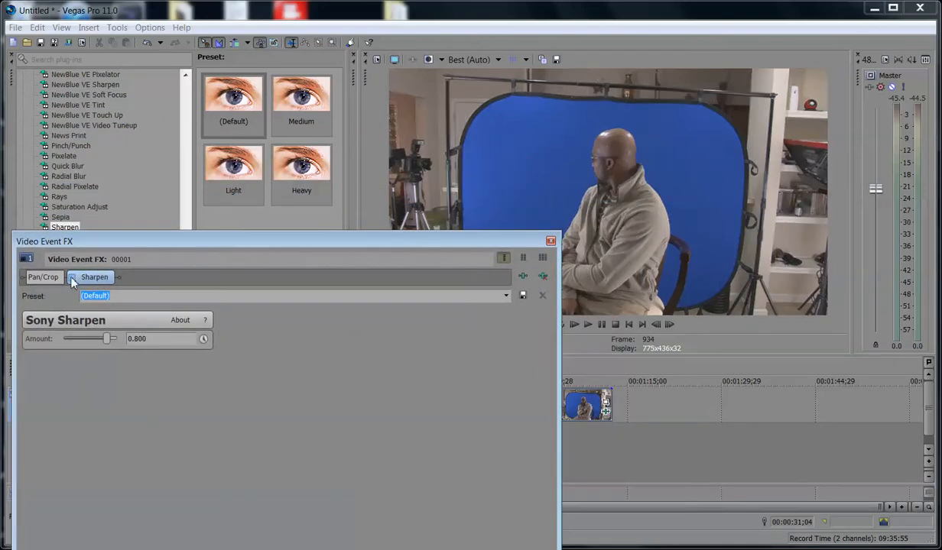
{"action": "left_click", "coordinate": [73, 278]}
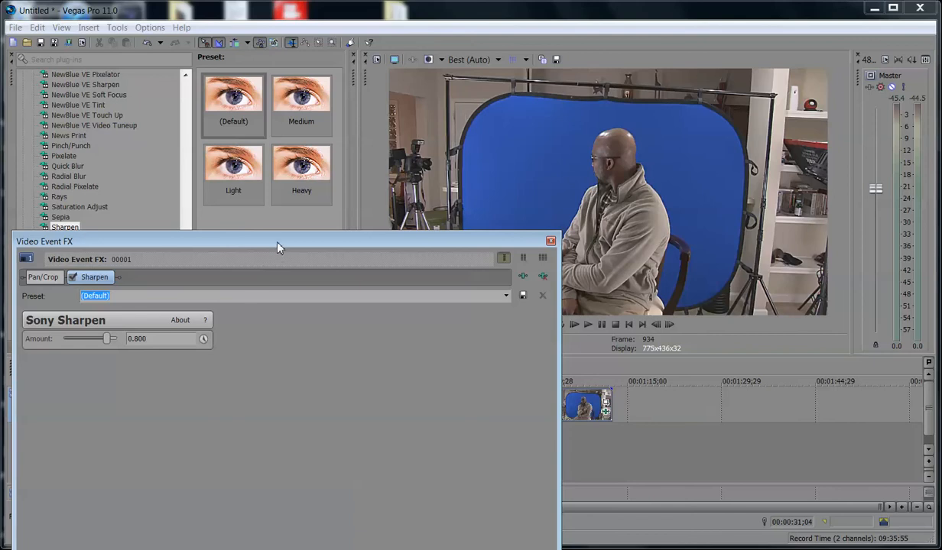
{"action": "left_click_drag", "start_coordinate": [277, 247], "coordinate": [280, 264]}
{"action": "left_click", "coordinate": [554, 260]}
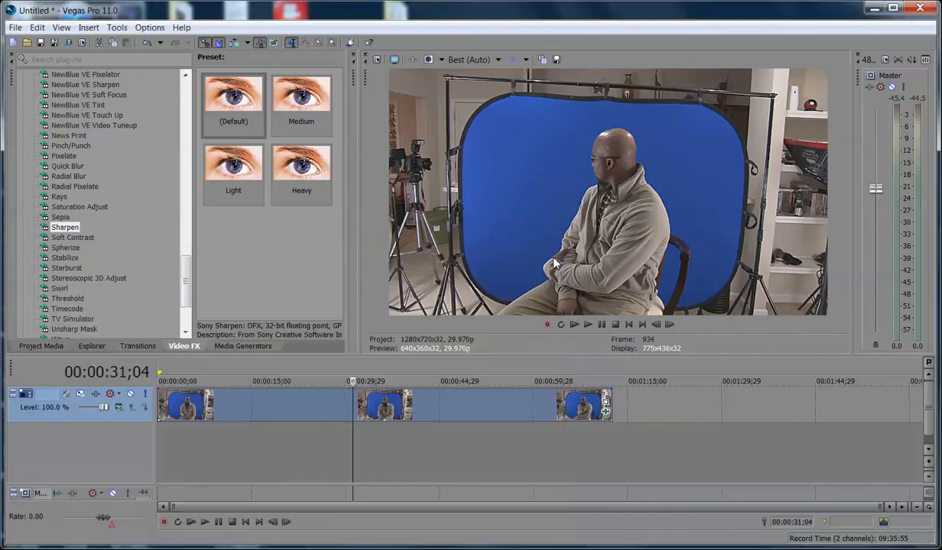
- Add the Brightness and Contrast effect to the blue-screen clip and set its contrast to 0.200
{"action": "left_click_drag", "start_coordinate": [186, 284], "coordinate": [186, 413]}
{"action": "left_click", "coordinate": [107, 124]}
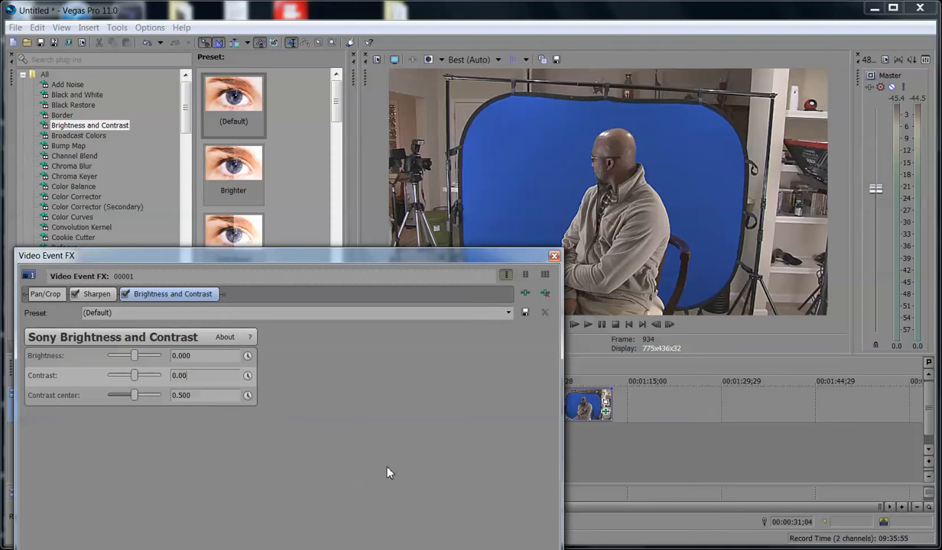
{"action": "type", "text": "2"}
{"action": "key", "text": "Return"}
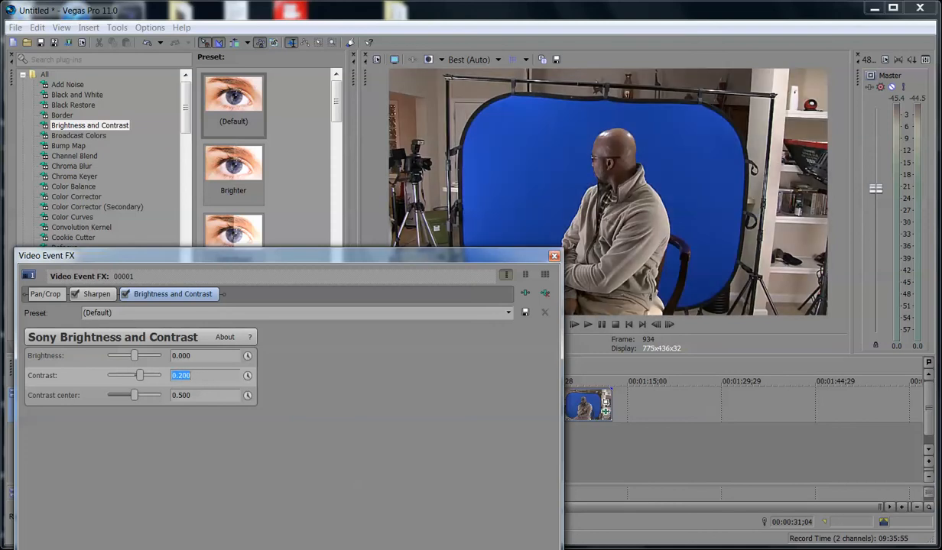
- Set the effect's contrast center to 0.650 and brightness to 0.100, and close the effect settings
{"action": "left_click", "coordinate": [203, 397]}
{"action": "key", "text": "Return"}
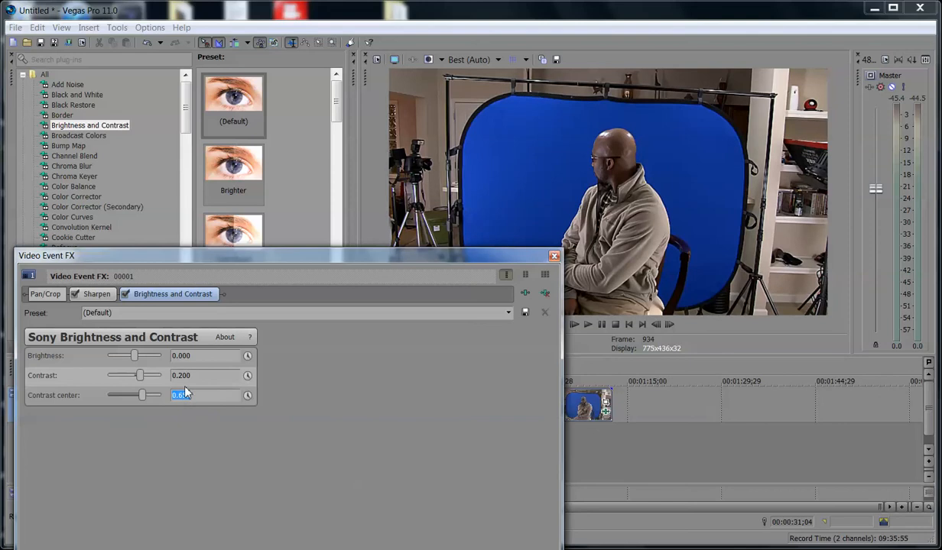
{"action": "left_click", "coordinate": [201, 356]}
{"action": "type", "text": "0.100"}
{"action": "key", "text": "Return"}
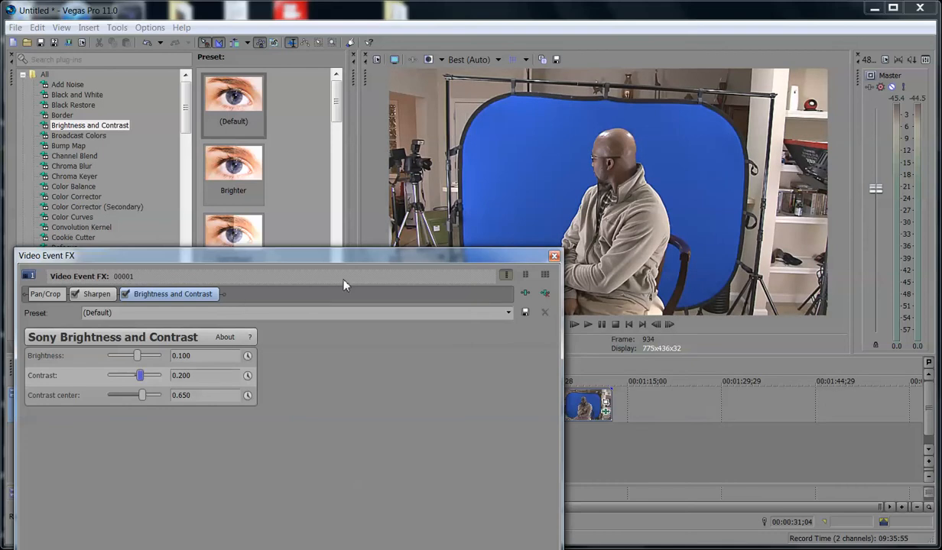
{"action": "left_click", "coordinate": [555, 256]}
- Check several frames of the clip and compare it with Sharpen and Brightness and Contrast both turned off and back on
{"action": "left_click", "coordinate": [231, 405]}
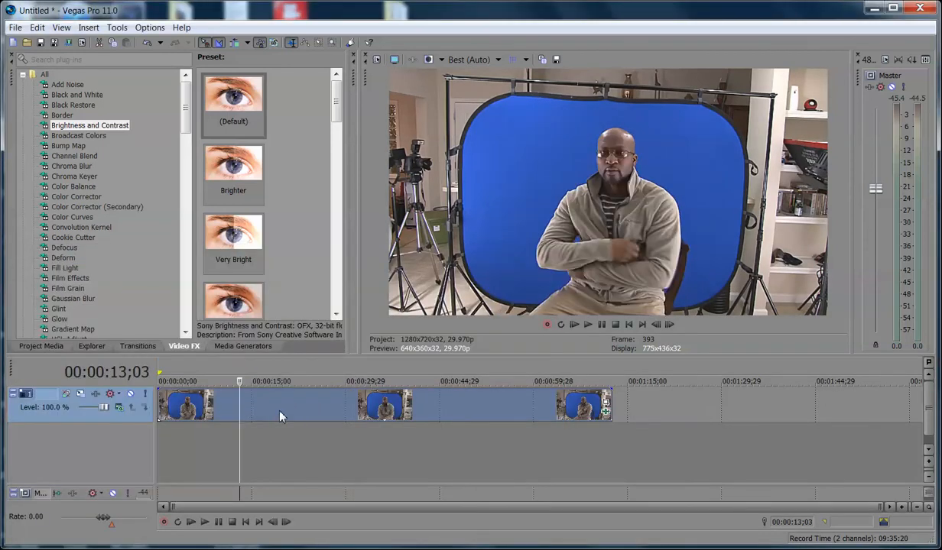
{"action": "left_click", "coordinate": [279, 409]}
{"action": "left_click", "coordinate": [338, 416]}
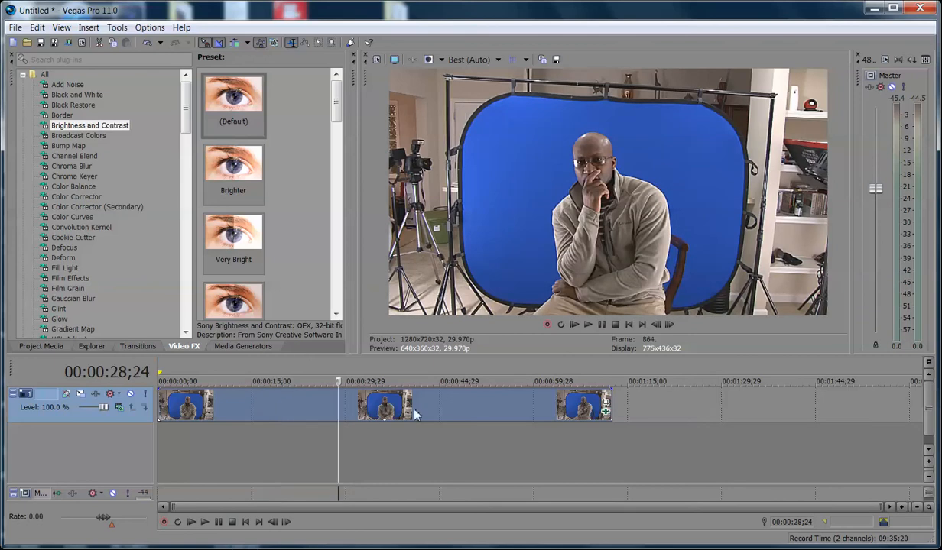
{"action": "left_click", "coordinate": [607, 414]}
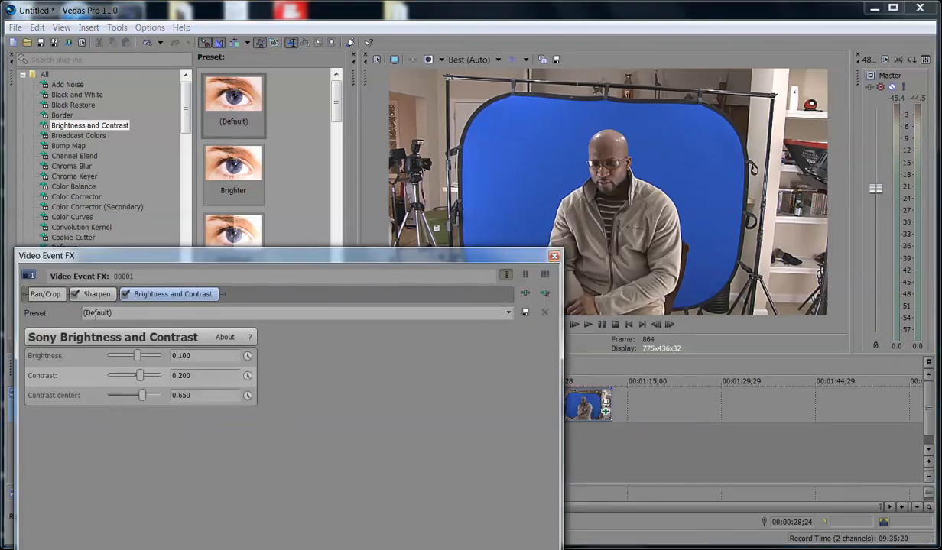
{"action": "left_click", "coordinate": [75, 294]}
{"action": "left_click", "coordinate": [125, 294]}
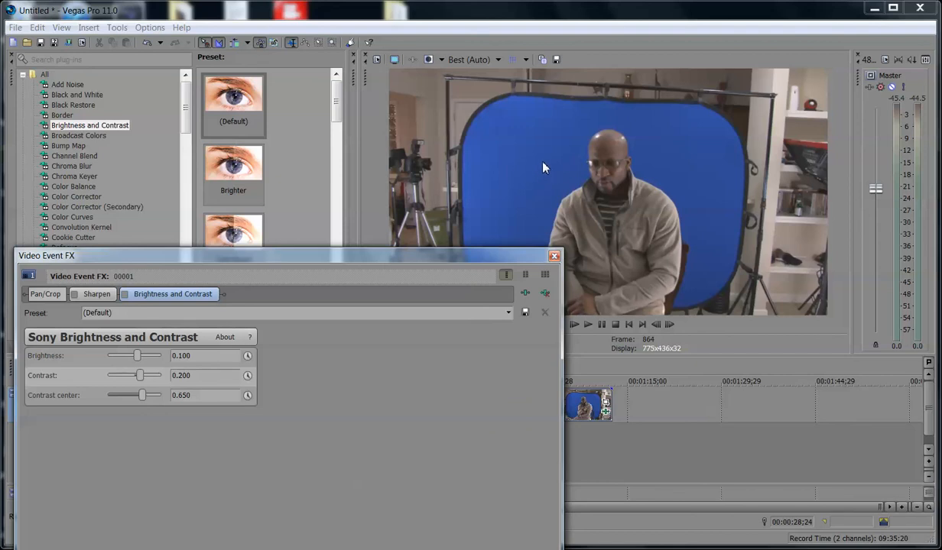
{"action": "left_click", "coordinate": [125, 294]}
{"action": "left_click", "coordinate": [74, 294]}
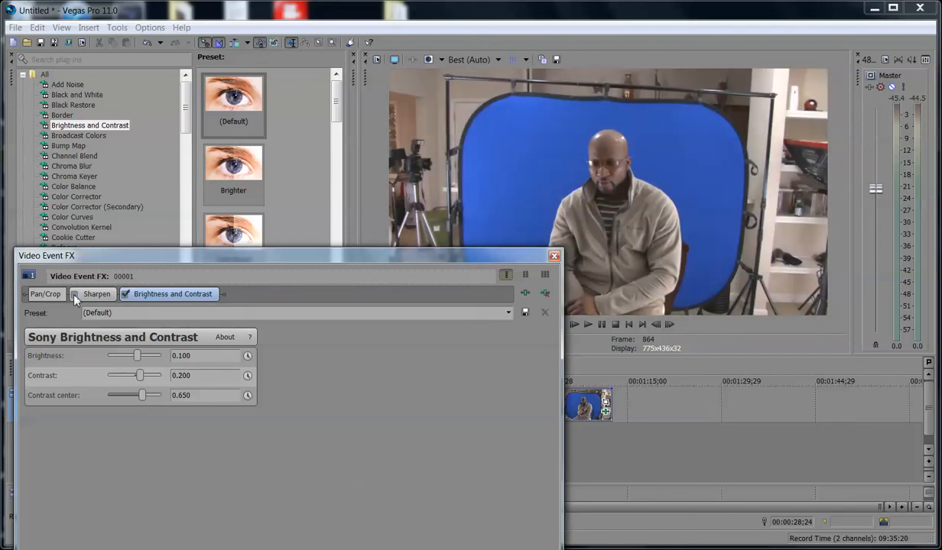
{"action": "left_click", "coordinate": [554, 256]}
- Open Event Pan/Crop for the blue-screen clip with the playhead near 00:00:06;12 and enable the mask for editing
{"action": "left_click", "coordinate": [198, 477]}
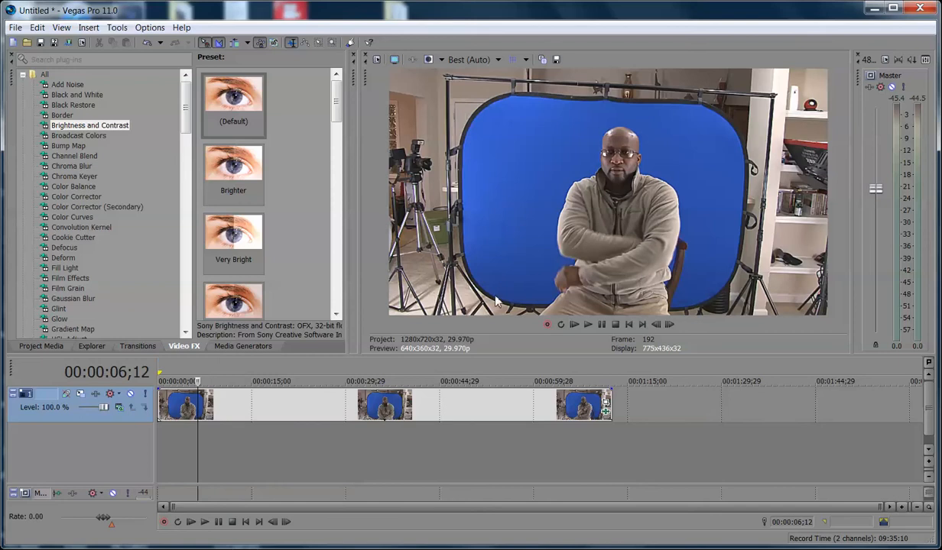
{"action": "left_click", "coordinate": [608, 405]}
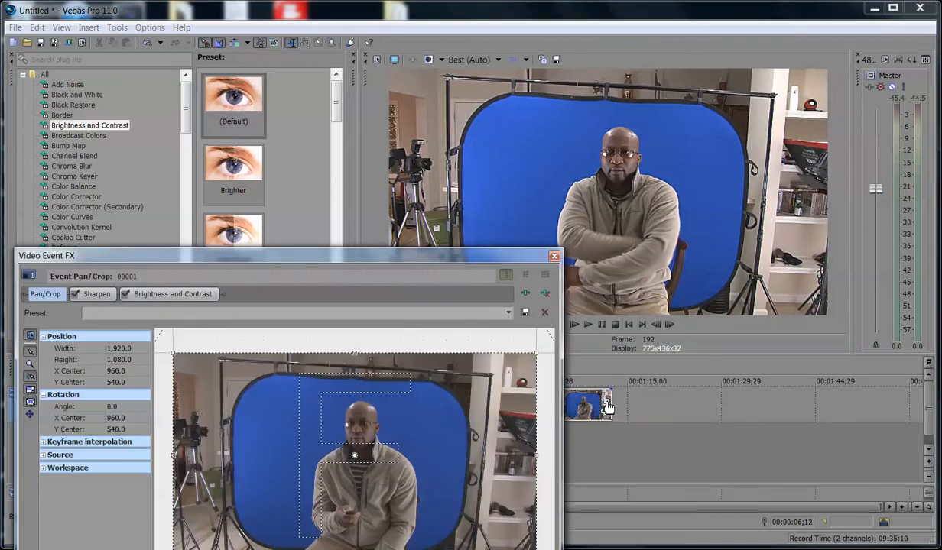
{"action": "left_click_drag", "start_coordinate": [277, 264], "coordinate": [282, 124]}
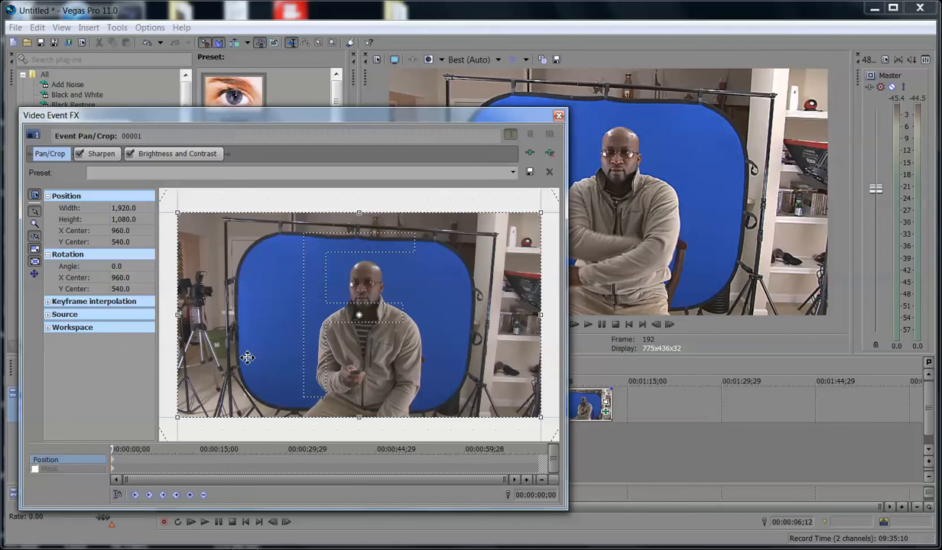
{"action": "left_click", "coordinate": [35, 469]}
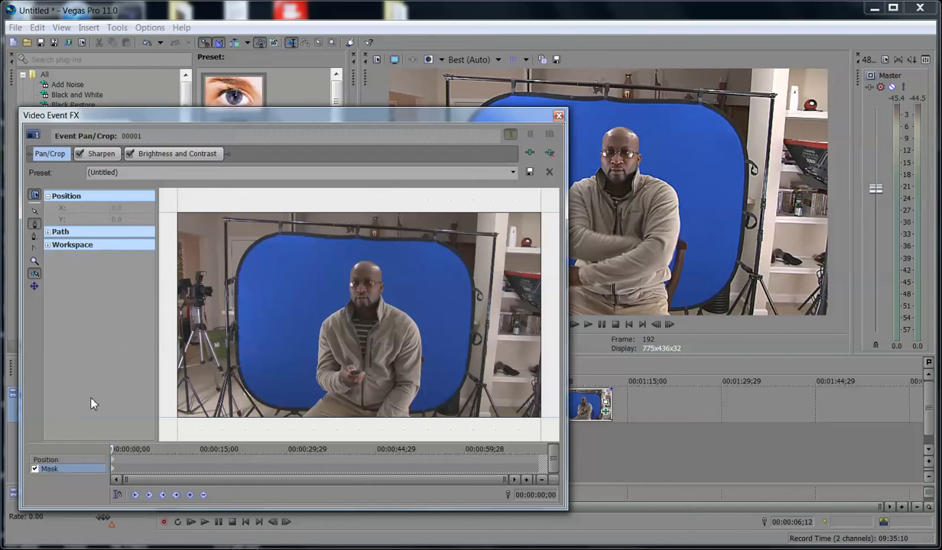
{"action": "left_click", "coordinate": [48, 461]}
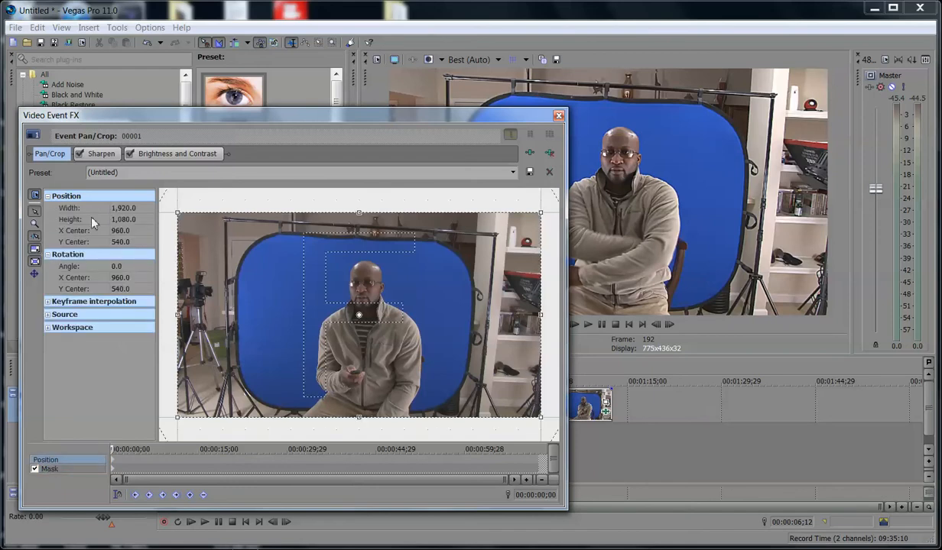
{"action": "left_click", "coordinate": [34, 469]}
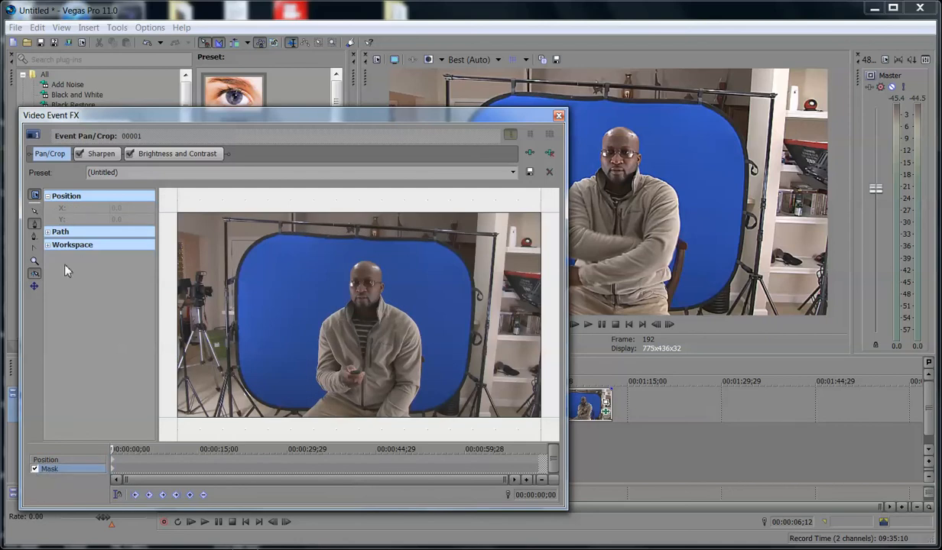
- Draw a closed mask path around the seated man, following just inside the blue screen's edge and across his lap
{"action": "left_click", "coordinate": [34, 224]}
{"action": "left_click", "coordinate": [296, 403]}
{"action": "left_click", "coordinate": [263, 398]}
{"action": "left_click", "coordinate": [243, 359]}
{"action": "left_click", "coordinate": [241, 310]}
{"action": "left_click", "coordinate": [244, 270]}
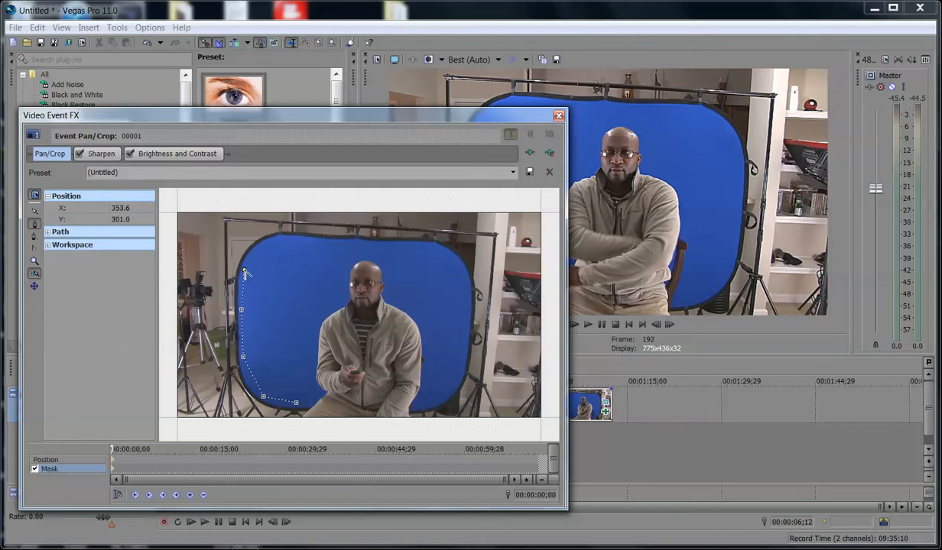
{"action": "left_click", "coordinate": [262, 248]}
{"action": "left_click", "coordinate": [280, 240]}
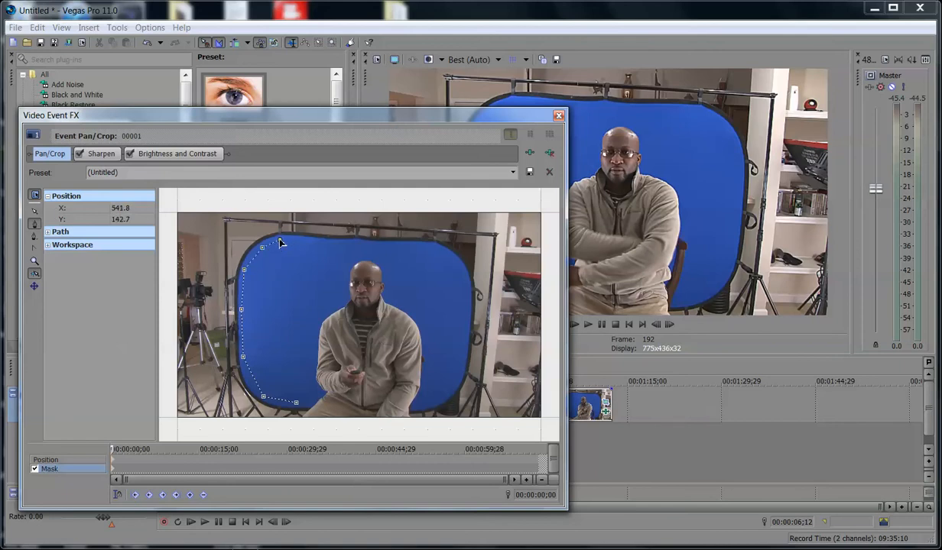
{"action": "left_click", "coordinate": [328, 246]}
{"action": "left_click", "coordinate": [354, 244]}
{"action": "left_click", "coordinate": [396, 247]}
{"action": "left_click", "coordinate": [432, 247]}
{"action": "left_click", "coordinate": [449, 259]}
{"action": "left_click", "coordinate": [461, 278]}
{"action": "left_click", "coordinate": [467, 307]}
{"action": "left_click", "coordinate": [464, 329]}
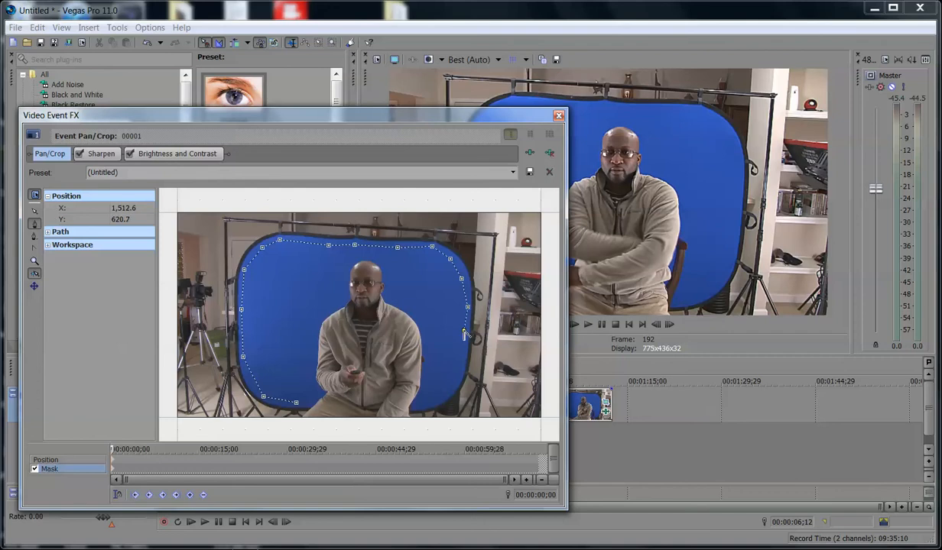
{"action": "left_click", "coordinate": [461, 367]}
{"action": "left_click", "coordinate": [454, 387]}
{"action": "left_click", "coordinate": [440, 401]}
{"action": "left_click", "coordinate": [413, 408]}
{"action": "left_click", "coordinate": [360, 407]}
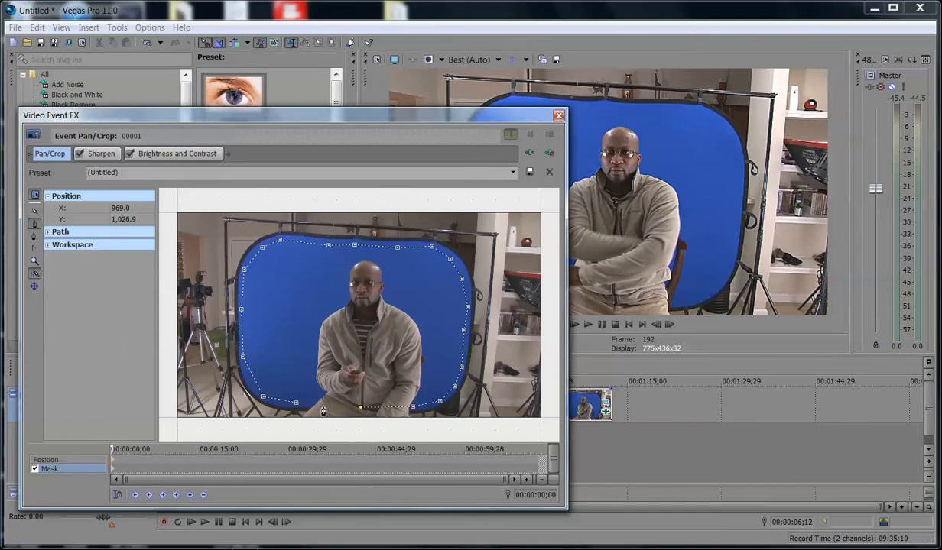
{"action": "left_click", "coordinate": [297, 404]}
{"action": "left_click", "coordinate": [316, 407]}
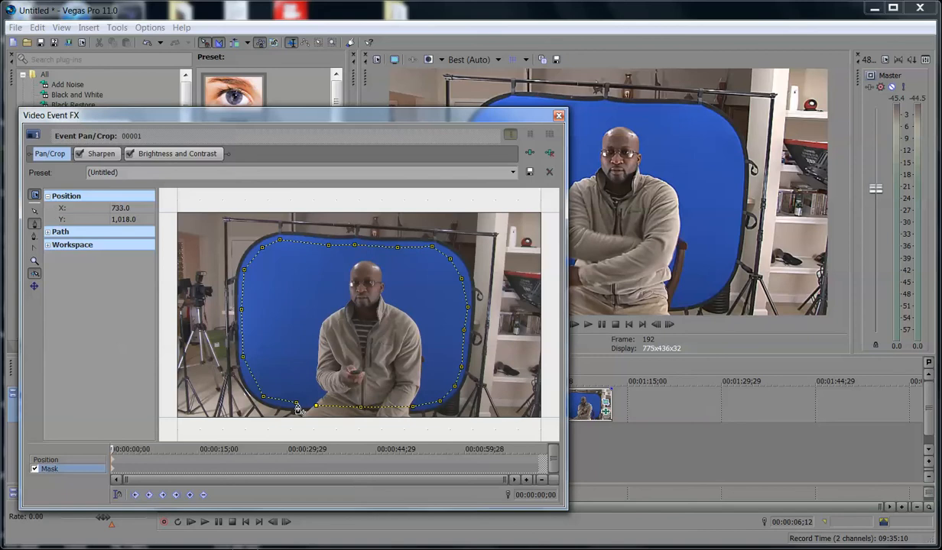
{"action": "left_click", "coordinate": [298, 406]}
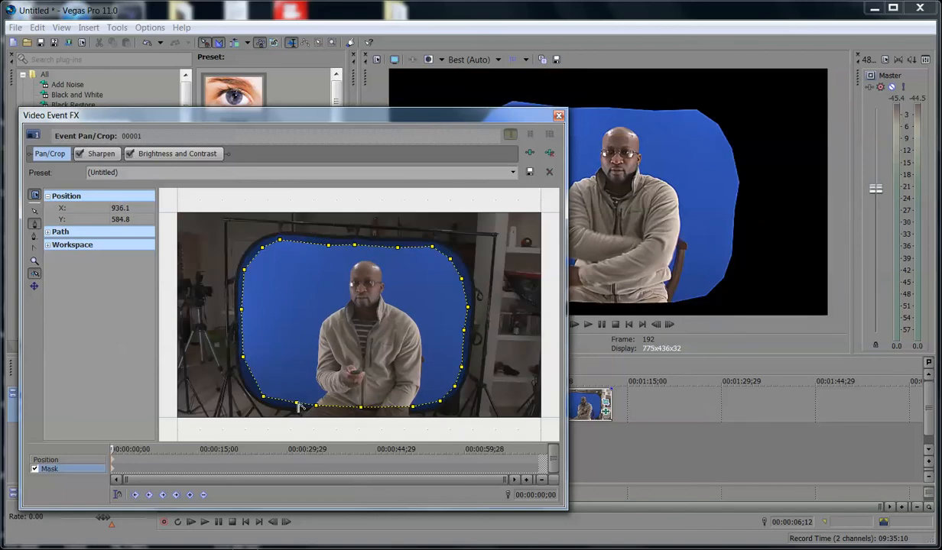
- Check the masked clip in the preview, view the position settings and close Event Pan/Crop
{"action": "left_click_drag", "start_coordinate": [384, 118], "coordinate": [293, 138]}
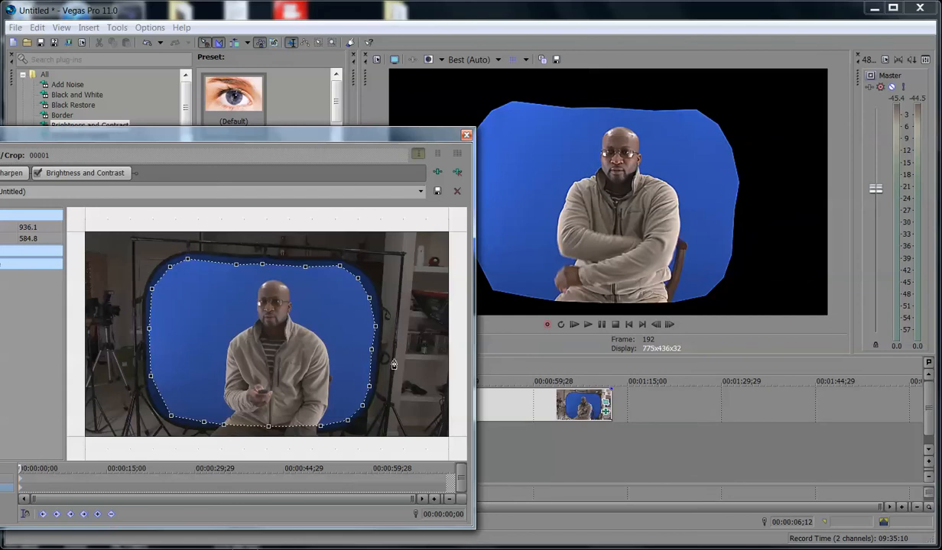
{"action": "left_click_drag", "start_coordinate": [298, 134], "coordinate": [456, 127]}
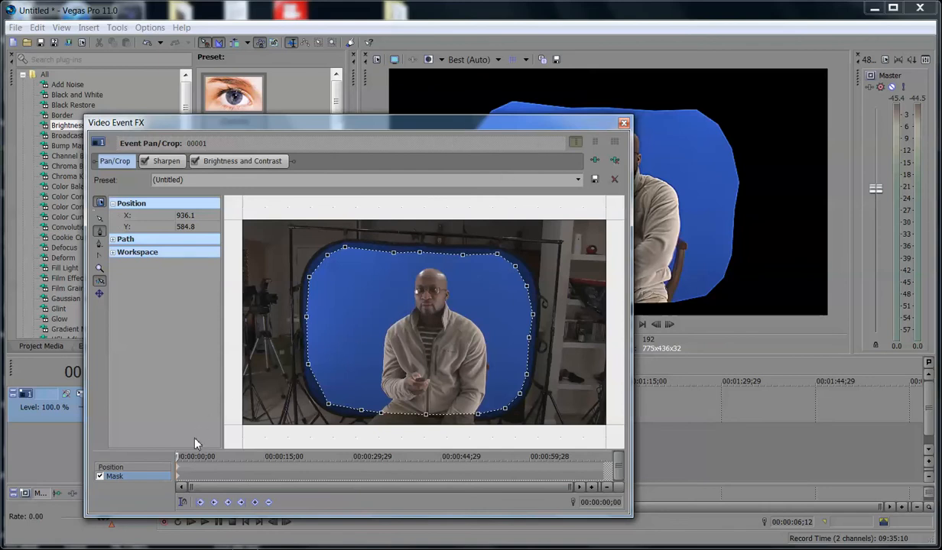
{"action": "left_click", "coordinate": [111, 468]}
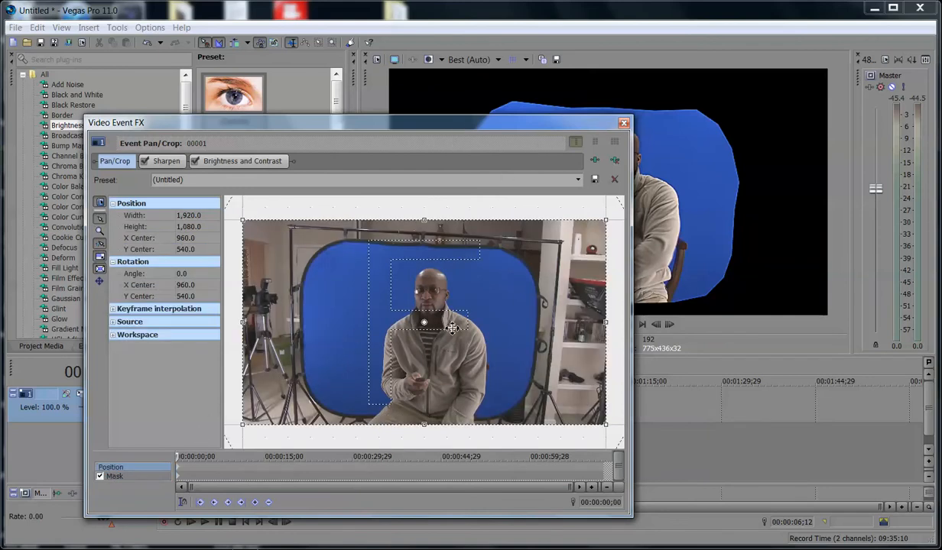
{"action": "left_click", "coordinate": [624, 124]}
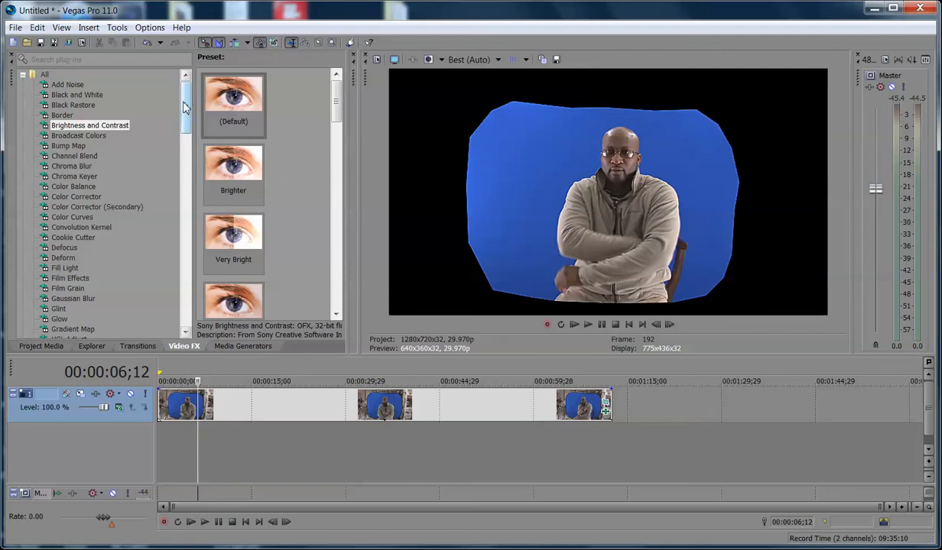
- Try the Sony Chroma Keyer's Blue Screen preset on the blue-screen clip
{"action": "scroll", "coordinate": [178, 111], "scroll_direction": "down", "scroll_amount": 1}
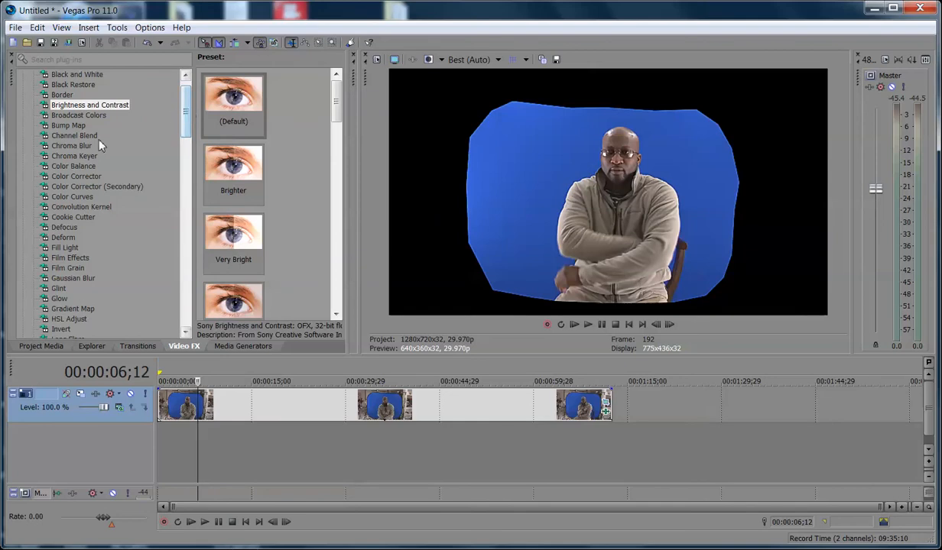
{"action": "left_click", "coordinate": [80, 158]}
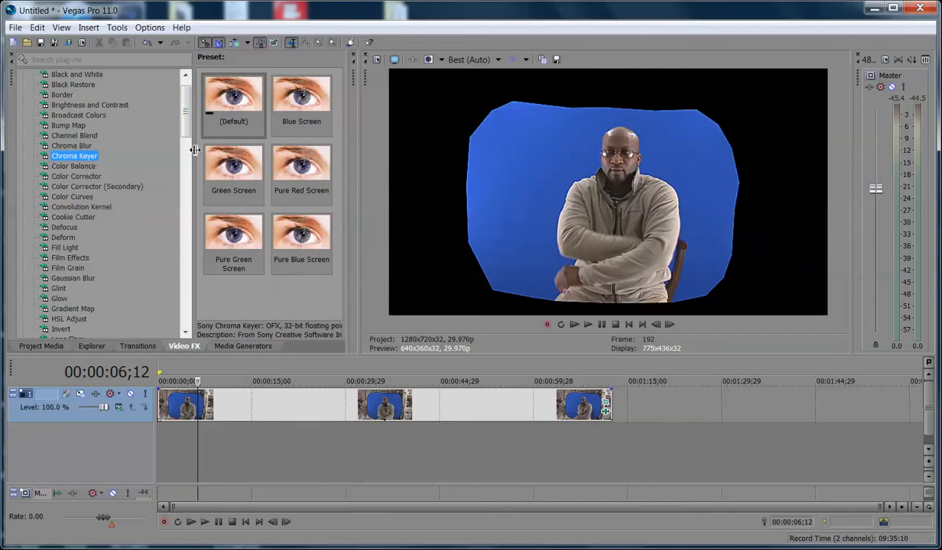
{"action": "left_click", "coordinate": [235, 97]}
{"action": "left_click", "coordinate": [289, 100]}
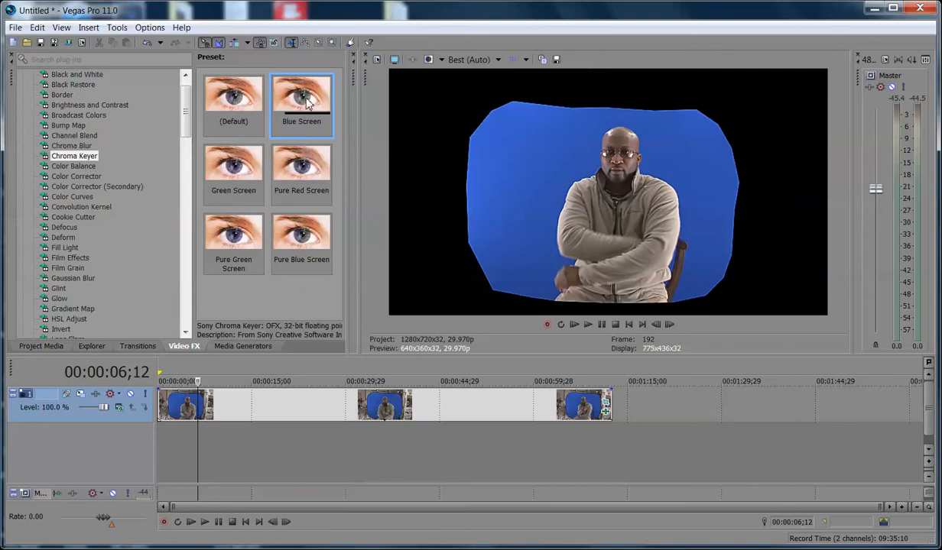
{"action": "left_click_drag", "start_coordinate": [302, 98], "coordinate": [195, 394]}
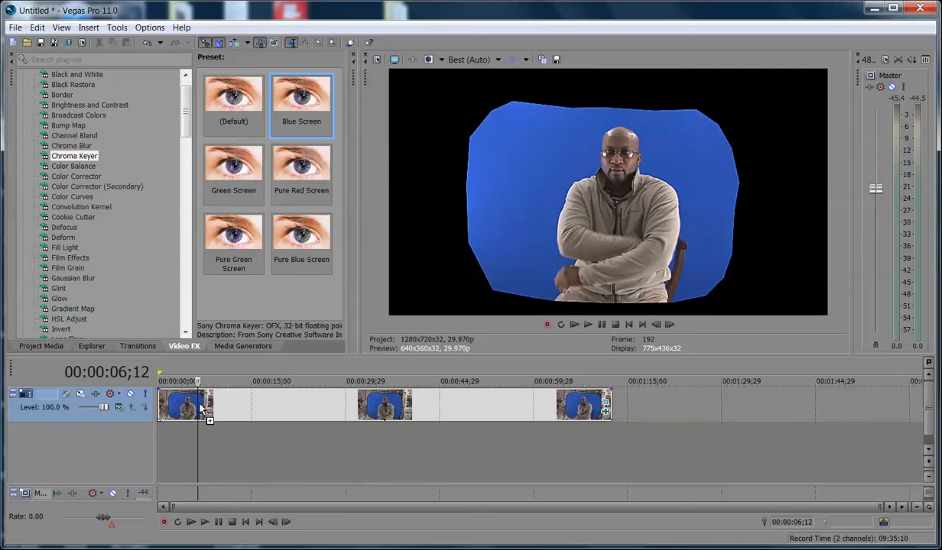
{"action": "left_click_drag", "start_coordinate": [379, 124], "coordinate": [343, 238]}
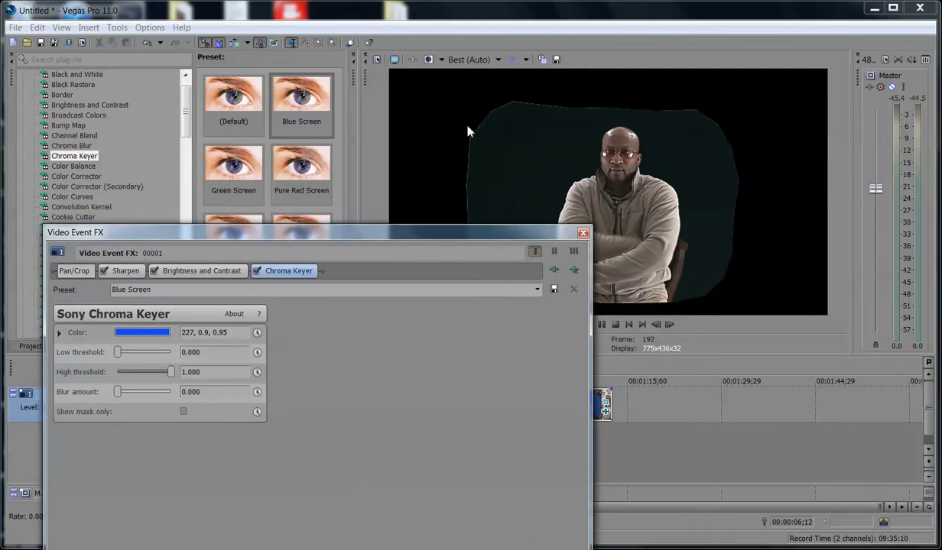
- Set the Chroma Keyer's low threshold to 0.400, high threshold to 0.684 and blur amount to 0.084
{"action": "left_click_drag", "start_coordinate": [120, 354], "coordinate": [122, 392]}
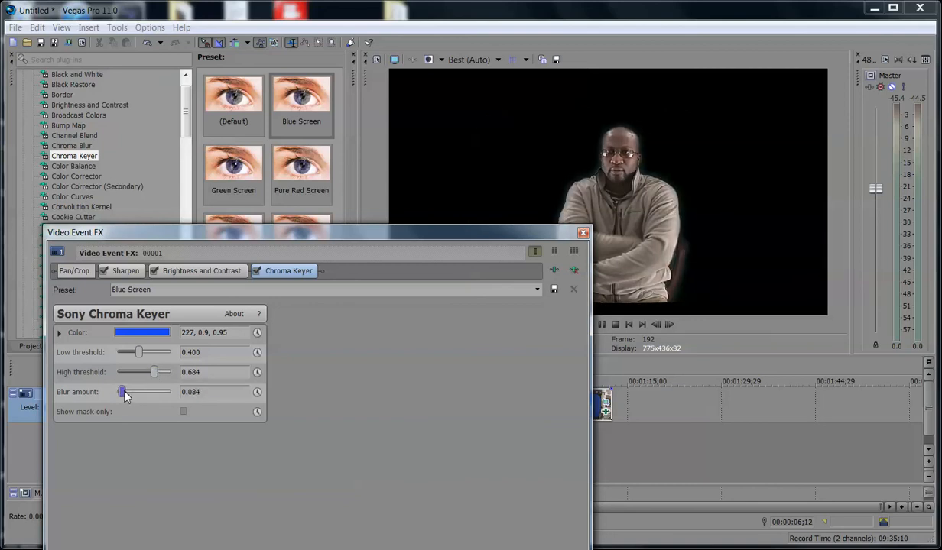
{"action": "left_click_drag", "start_coordinate": [284, 242], "coordinate": [302, 135]}
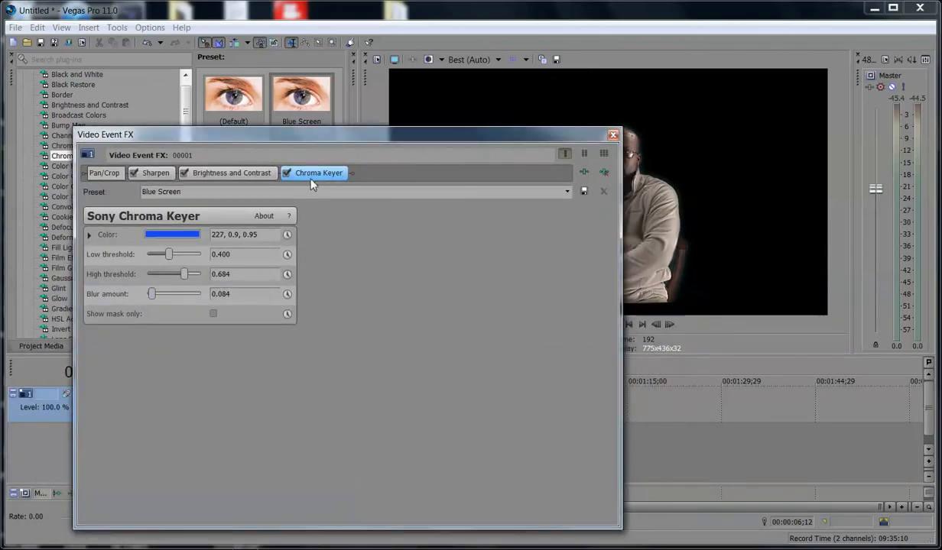
{"action": "left_click_drag", "start_coordinate": [310, 139], "coordinate": [242, 143]}
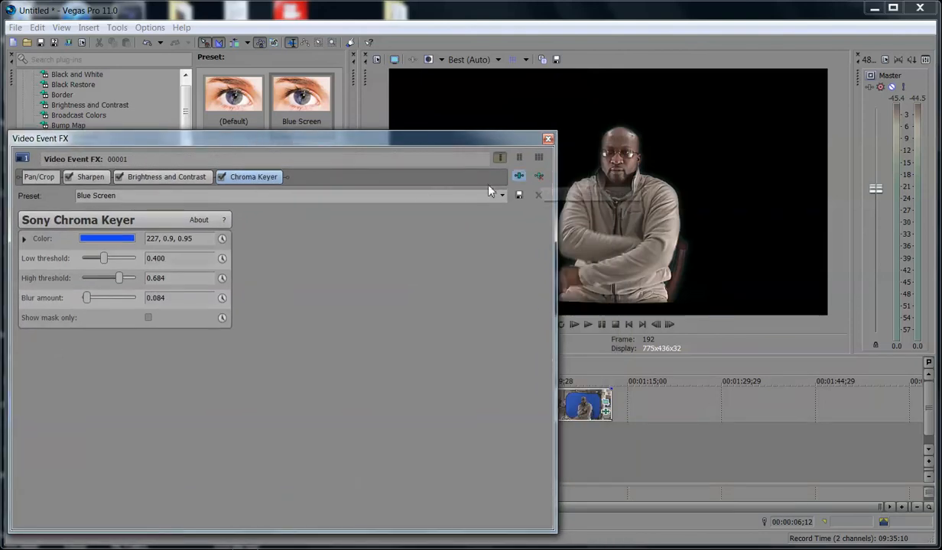
- Remove the Sony Chroma Keyer from the clip's effects and close the effect settings
{"action": "left_click", "coordinate": [538, 176]}
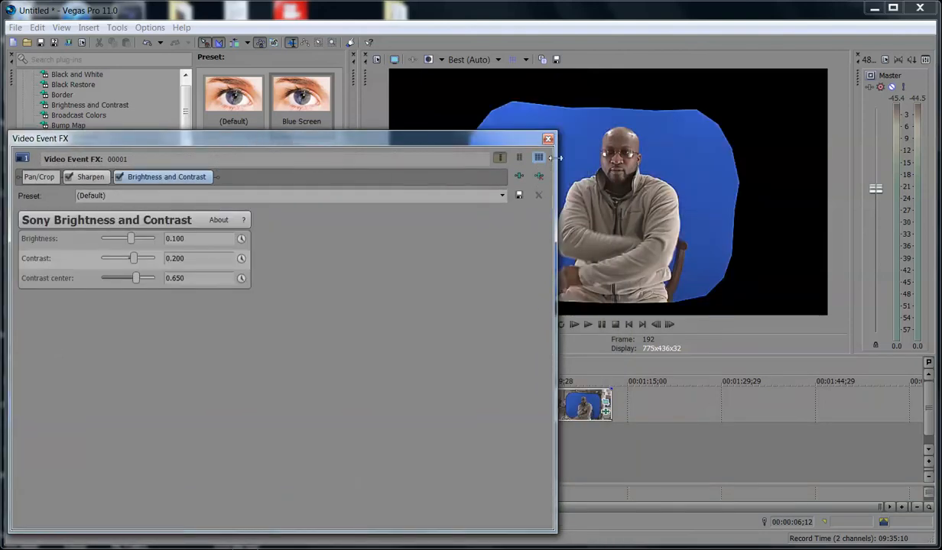
{"action": "left_click", "coordinate": [547, 141]}
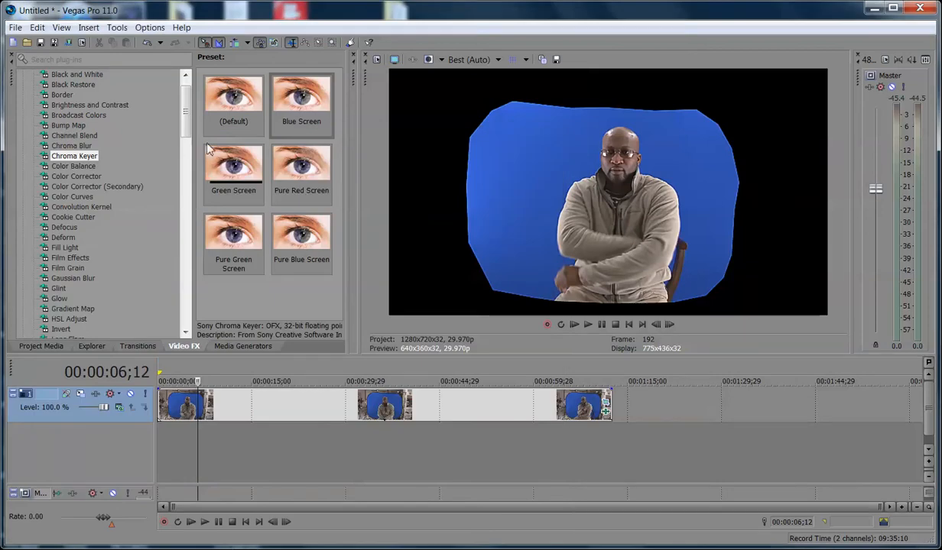
- Apply the NewBlue V2 Chroma Key effect with the Default preset to the clip and clear its settings window off the preview
{"action": "left_click_drag", "start_coordinate": [186, 116], "coordinate": [192, 211]}
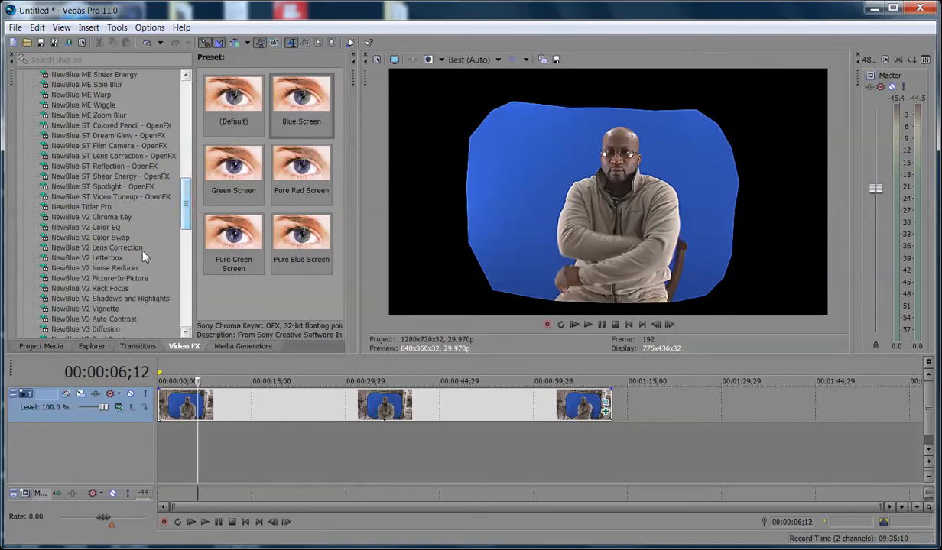
{"action": "left_click", "coordinate": [111, 217]}
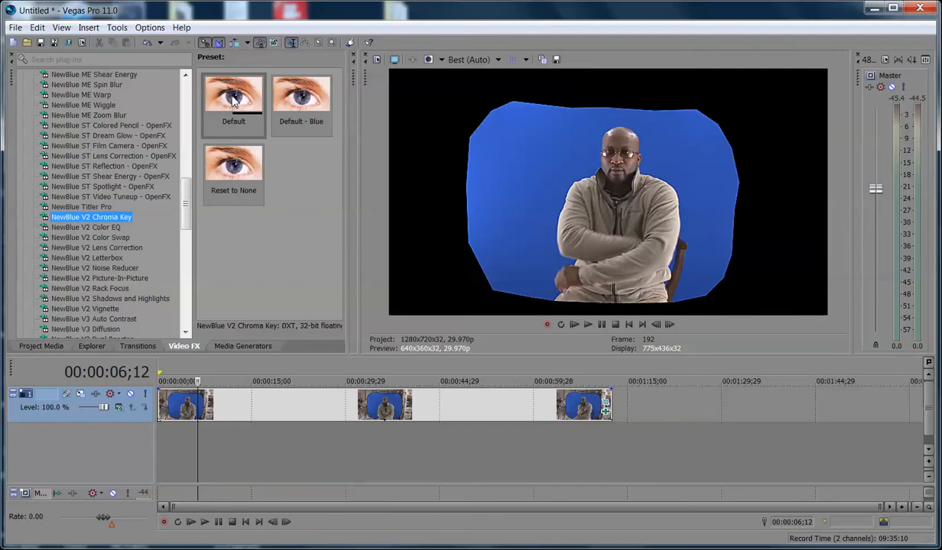
{"action": "left_click_drag", "start_coordinate": [234, 100], "coordinate": [214, 410]}
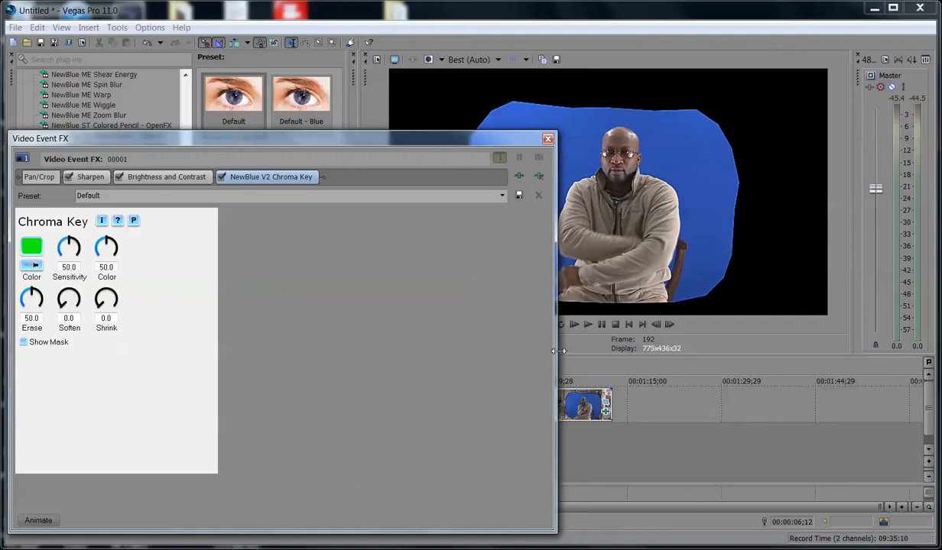
{"action": "left_click_drag", "start_coordinate": [558, 351], "coordinate": [314, 345]}
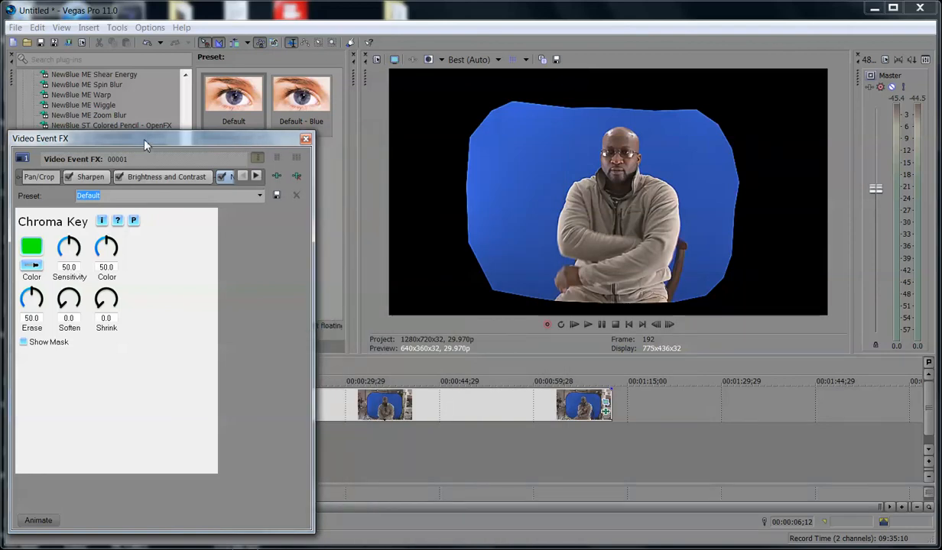
{"action": "left_click_drag", "start_coordinate": [145, 144], "coordinate": [157, 143]}
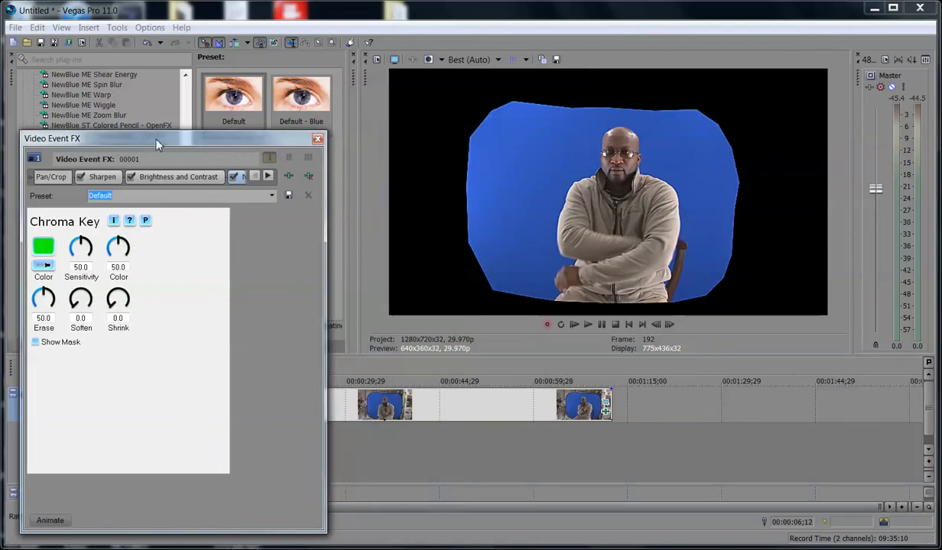
- Sample the Chroma Key color from the blue backdrop beside the seated man in the preview
{"action": "left_click", "coordinate": [45, 266]}
{"action": "left_click", "coordinate": [502, 172]}
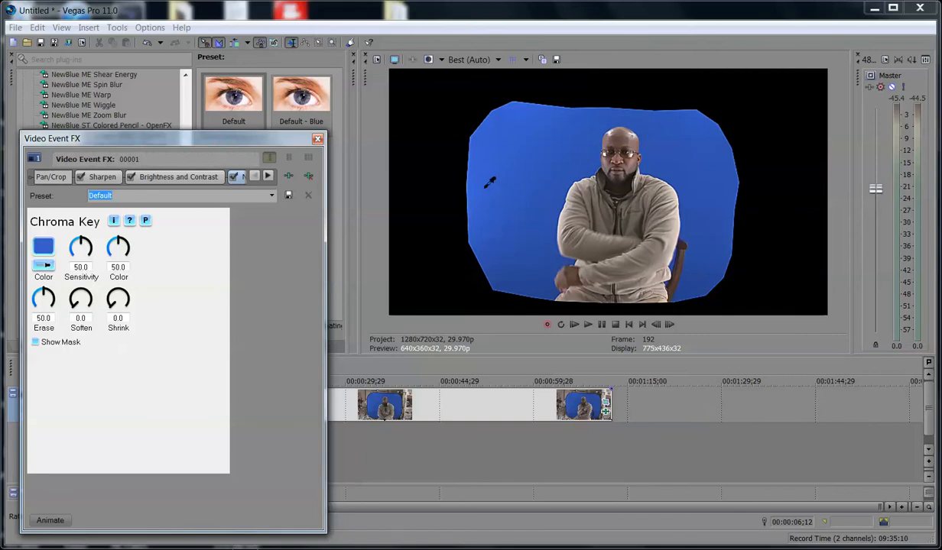
{"action": "left_click", "coordinate": [488, 187]}
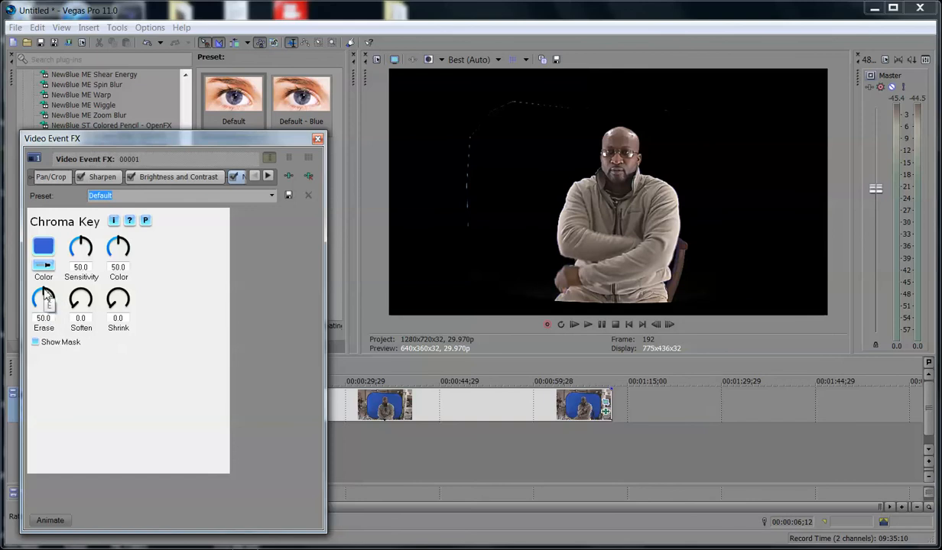
- Set the Chroma Key's Erase to 100 and its Sensitivity to 54
{"action": "left_click_drag", "start_coordinate": [44, 293], "coordinate": [50, 322]}
{"action": "key", "text": "BackSpace"}
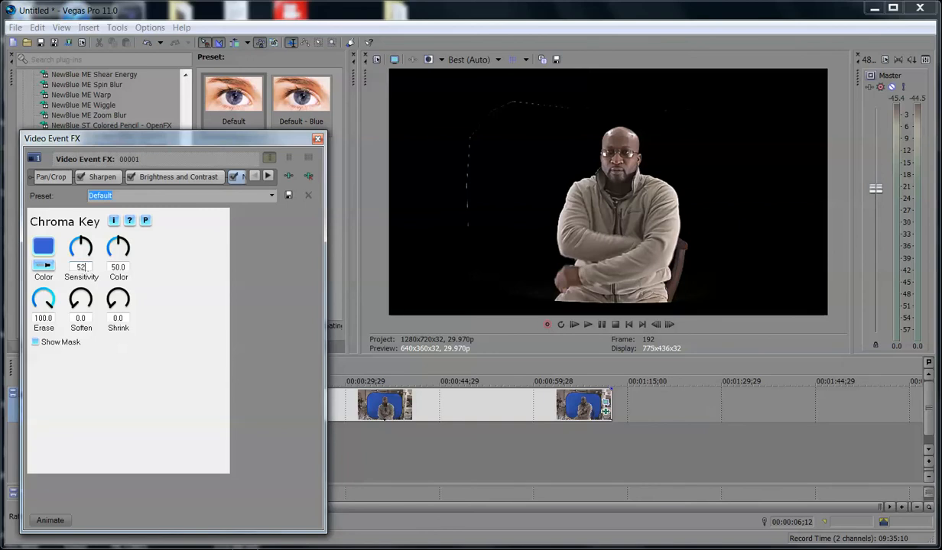
{"action": "key", "text": "Tab"}
{"action": "mouse_move", "coordinate": [81, 233]}
{"action": "left_mouse_down"}
{"action": "mouse_move", "coordinate": [91, 243]}
{"action": "mouse_move", "coordinate": [83, 221]}
{"action": "mouse_move", "coordinate": [89, 237]}
{"action": "left_mouse_up"}
{"action": "mouse_move", "coordinate": [84, 232]}
{"action": "left_mouse_down"}
{"action": "mouse_move", "coordinate": [94, 271]}
{"action": "mouse_move", "coordinate": [84, 222]}
{"action": "mouse_move", "coordinate": [89, 228]}
{"action": "left_mouse_up"}
{"action": "left_click", "coordinate": [90, 267]}
{"action": "key", "text": "BackSpace"}
{"action": "key", "text": "BackSpace"}
{"action": "key", "text": "Tab"}
{"action": "left_click", "coordinate": [92, 270]}
{"action": "type", "text": "53"}
{"action": "key", "text": "Tab"}
{"action": "left_click", "coordinate": [91, 268]}
{"action": "type", "text": "4"}
{"action": "key", "text": "Tab"}
- Set the Chroma Key's Soften to 5 and its Shrink to 9
{"action": "left_click", "coordinate": [123, 318]}
{"action": "left_click", "coordinate": [85, 318]}
{"action": "type", "text": "5"}
{"action": "key", "text": "Tab"}
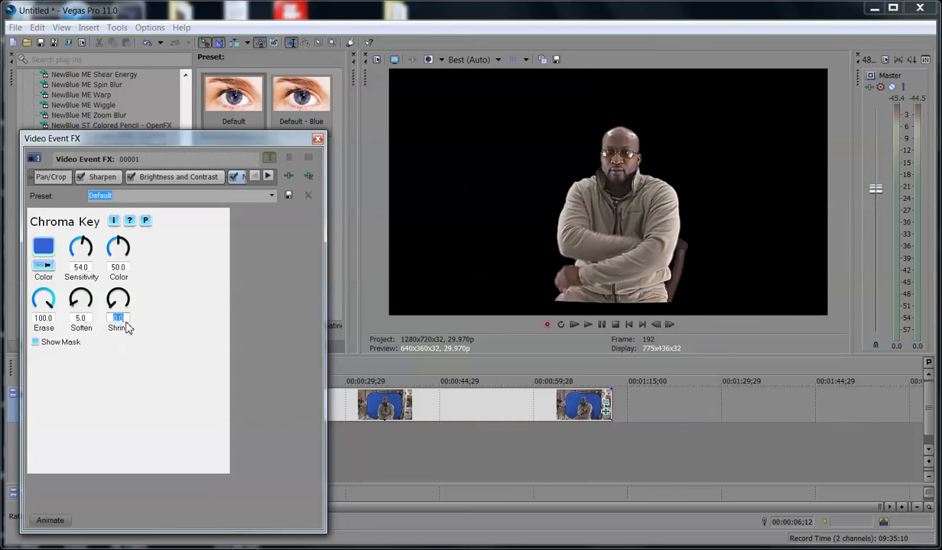
{"action": "type", "text": "9"}
{"action": "key", "text": "Return"}
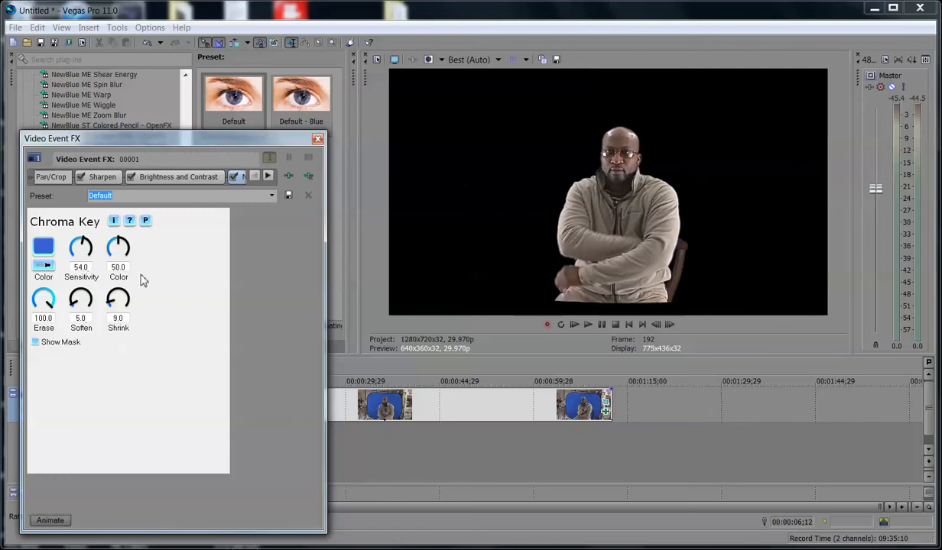
- Try a Shrink value of 11 for the Chroma Key and return it to 9
{"action": "left_click_drag", "start_coordinate": [113, 295], "coordinate": [90, 312]}
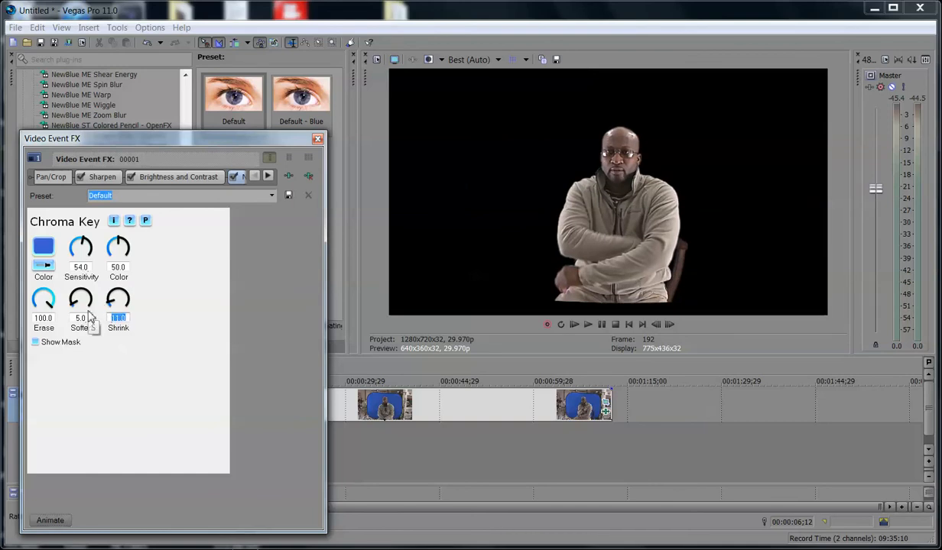
{"action": "type", "text": "9"}
{"action": "key", "text": "Return"}
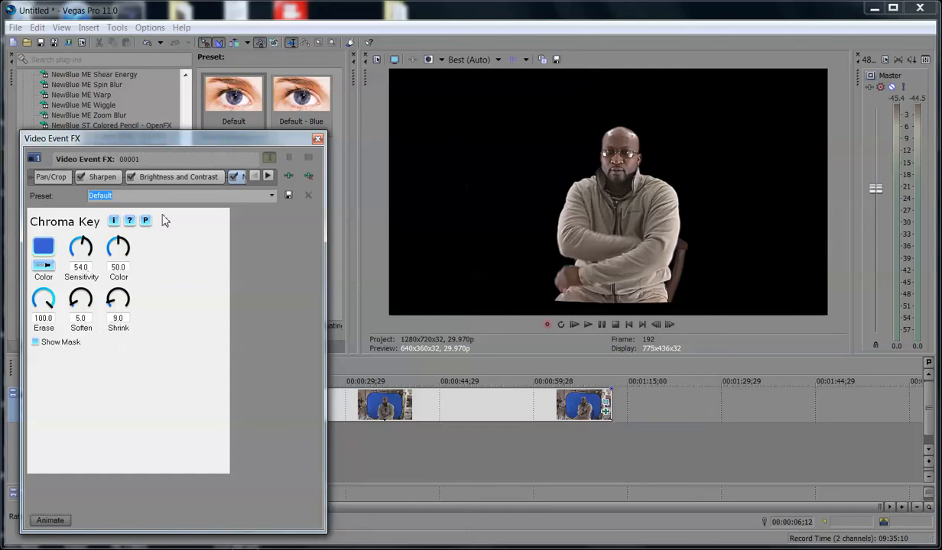
- Close the effect settings and play the keyed clip from 00:00:02;21 for a few seconds to check the key
{"action": "left_click", "coordinate": [318, 140]}
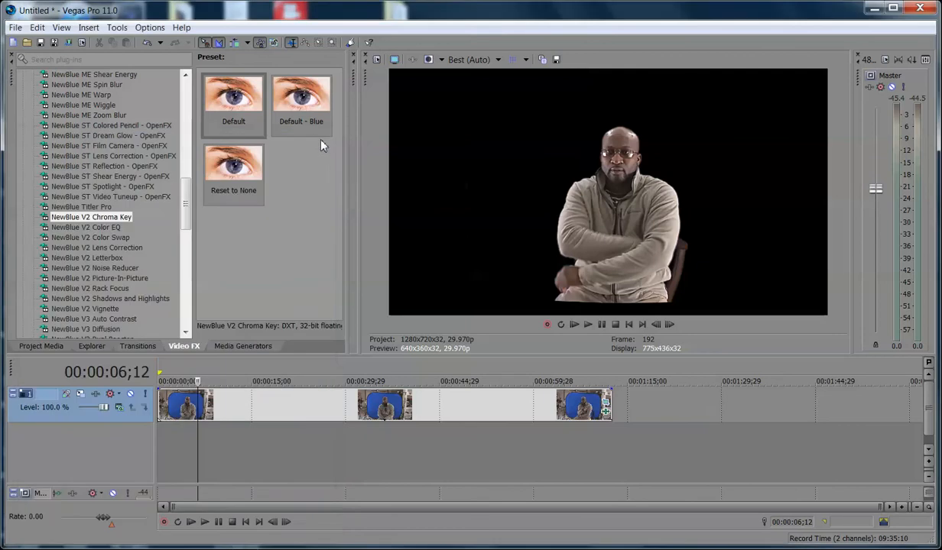
{"action": "left_click", "coordinate": [179, 455]}
{"action": "left_click", "coordinate": [205, 522]}
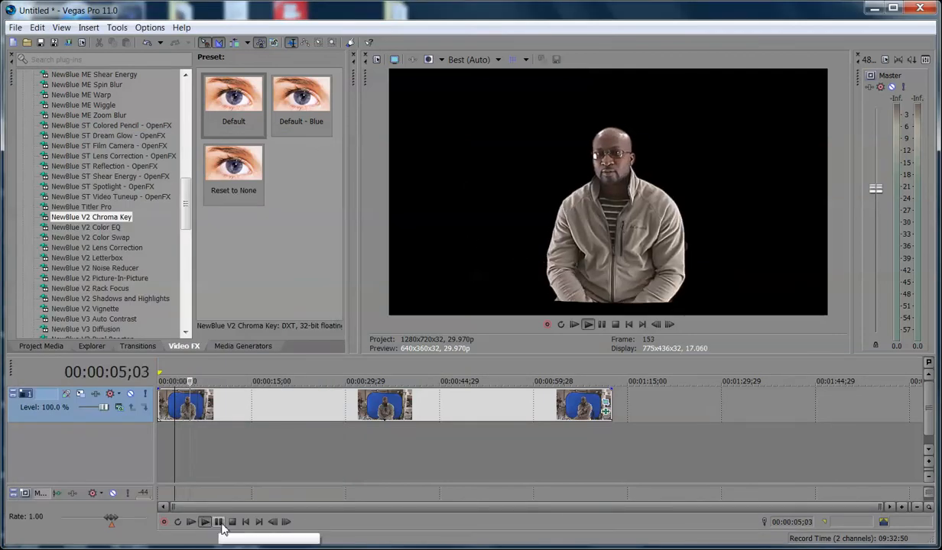
{"action": "left_click", "coordinate": [232, 522]}
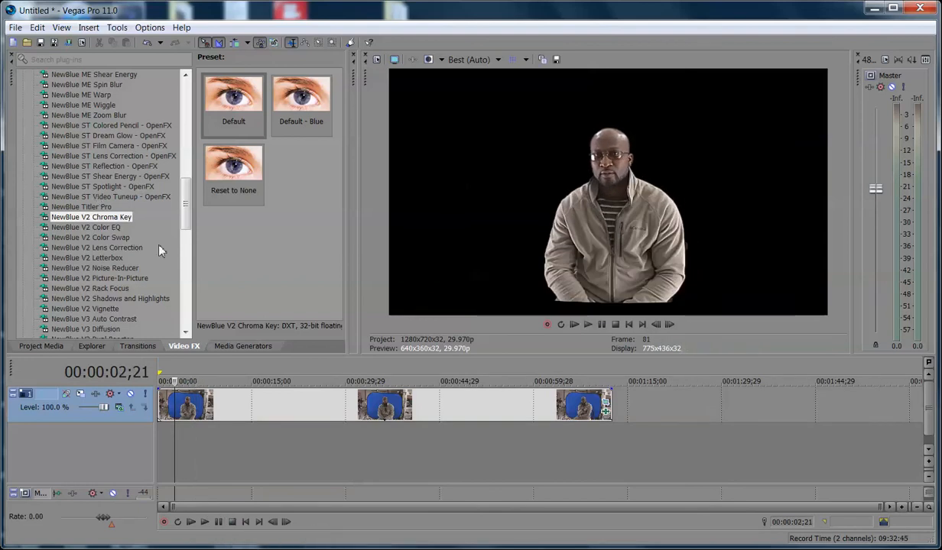
- Make room for the Trimmer beside the project media and audition Garrison_Full.mp3 and HypnoticSphere_60.ogg
{"action": "left_click", "coordinate": [36, 342]}
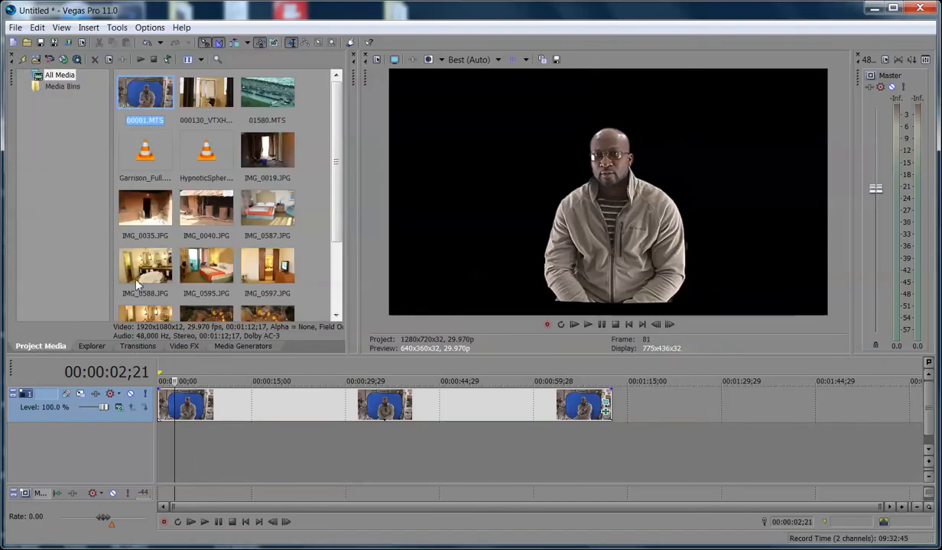
{"action": "left_click_drag", "start_coordinate": [357, 183], "coordinate": [470, 183]}
{"action": "left_click", "coordinate": [145, 150]}
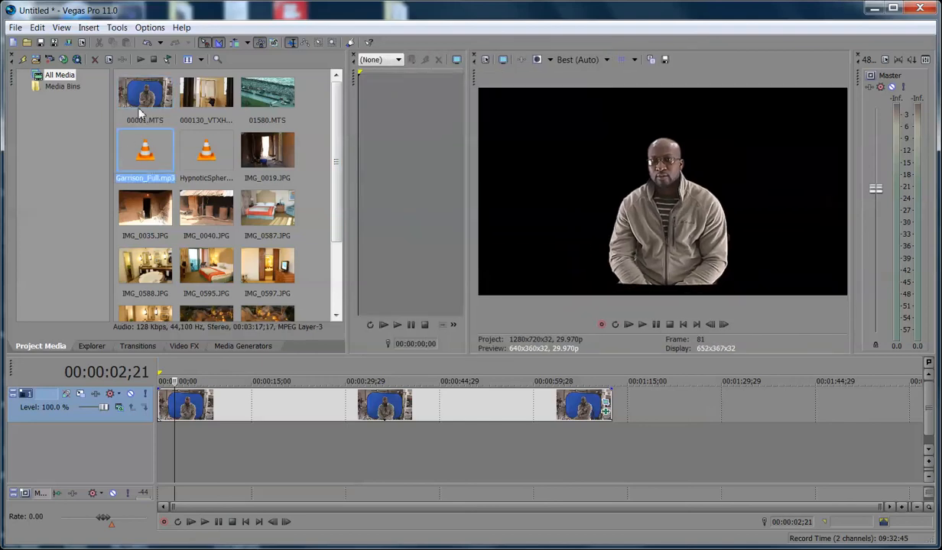
{"action": "left_click", "coordinate": [142, 61]}
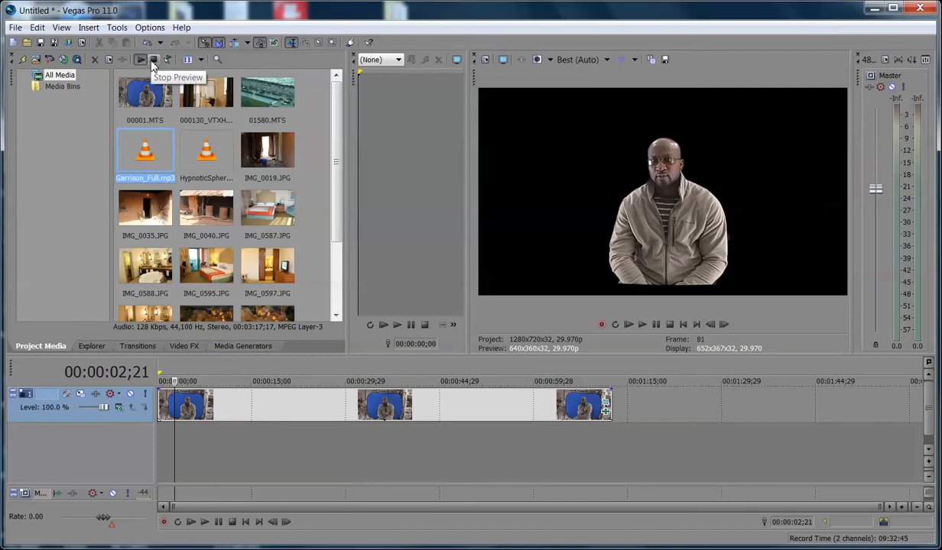
{"action": "left_click", "coordinate": [153, 61]}
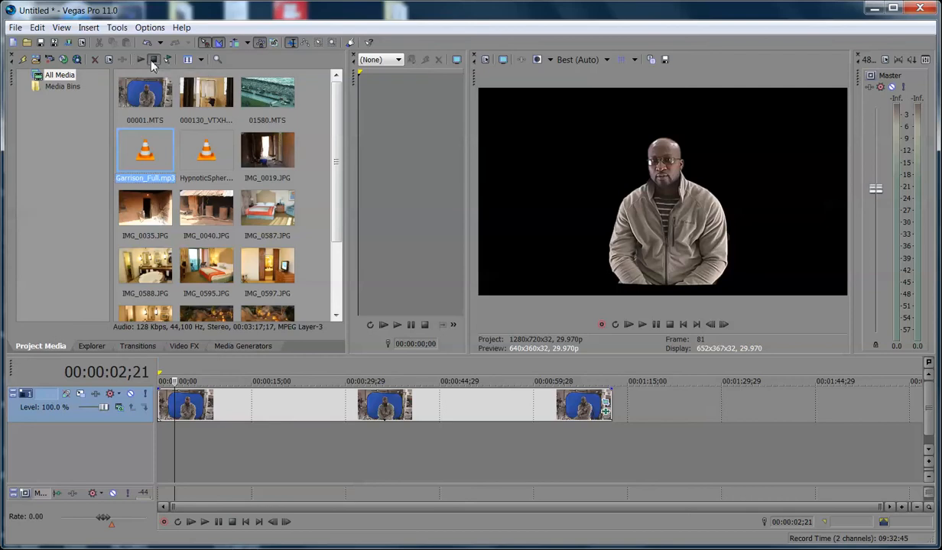
{"action": "left_click", "coordinate": [199, 153]}
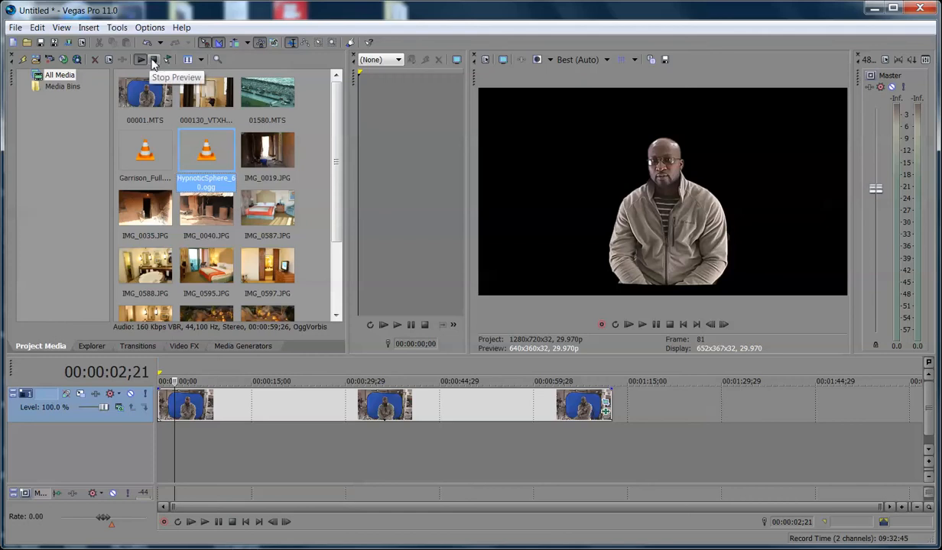
{"action": "left_click", "coordinate": [153, 61]}
- Audition the ShadeOfHope_60.ogg track at the end of the project media
{"action": "left_click_drag", "start_coordinate": [328, 122], "coordinate": [338, 197]}
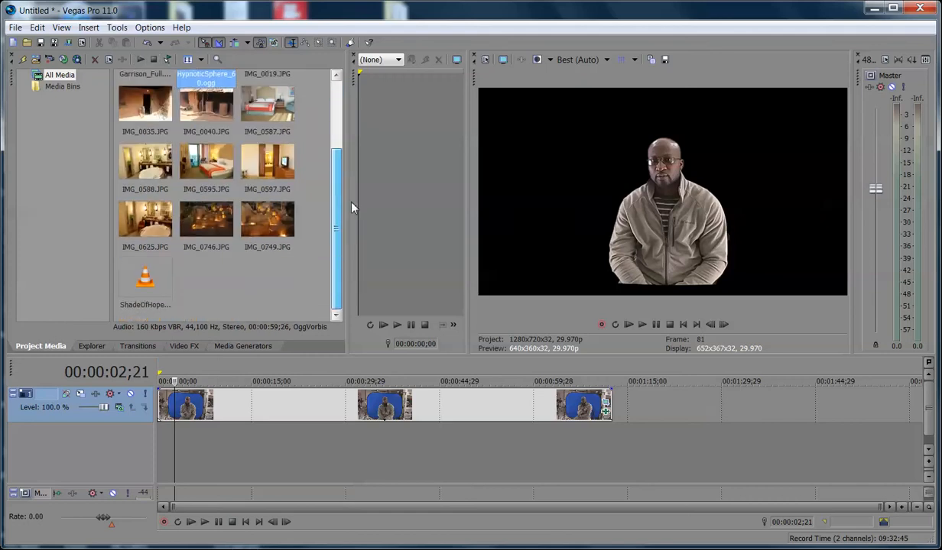
{"action": "left_click", "coordinate": [144, 279]}
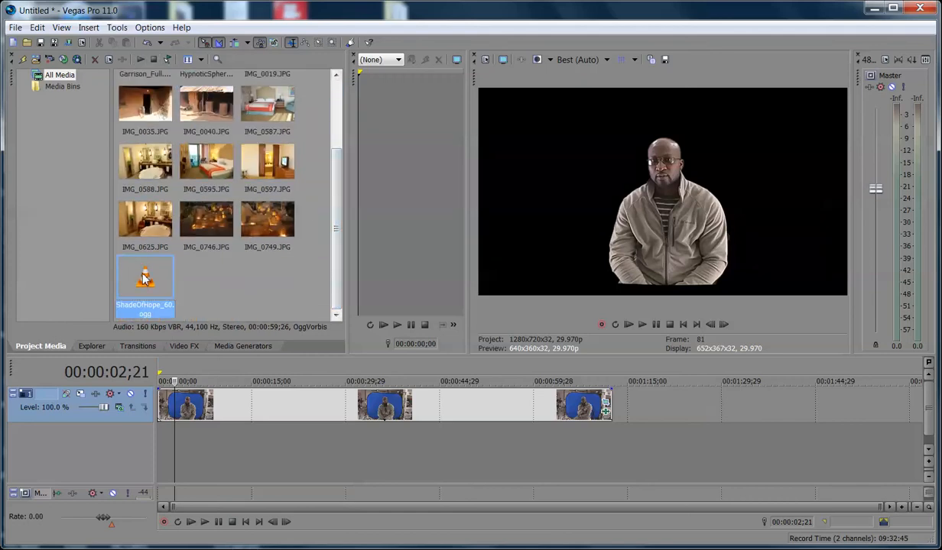
{"action": "left_click", "coordinate": [140, 60]}
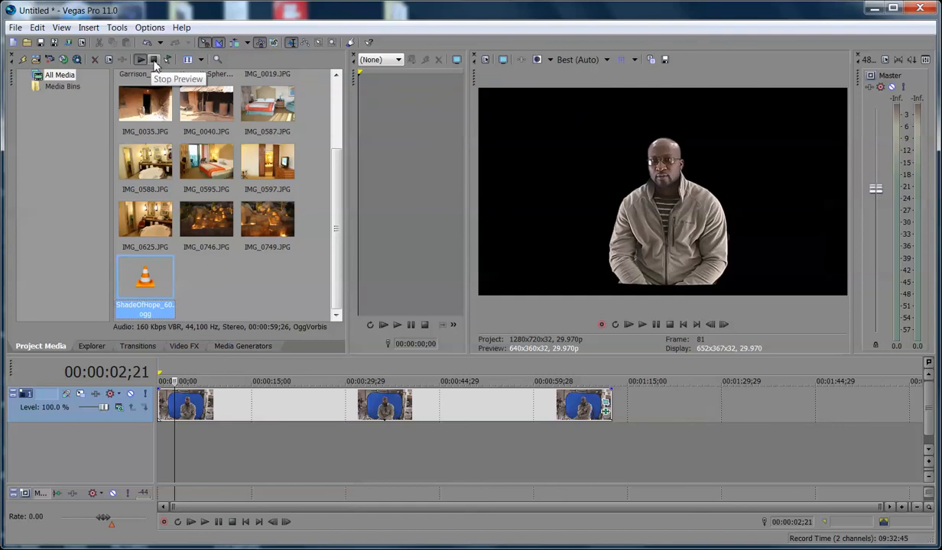
{"action": "left_click", "coordinate": [154, 60]}
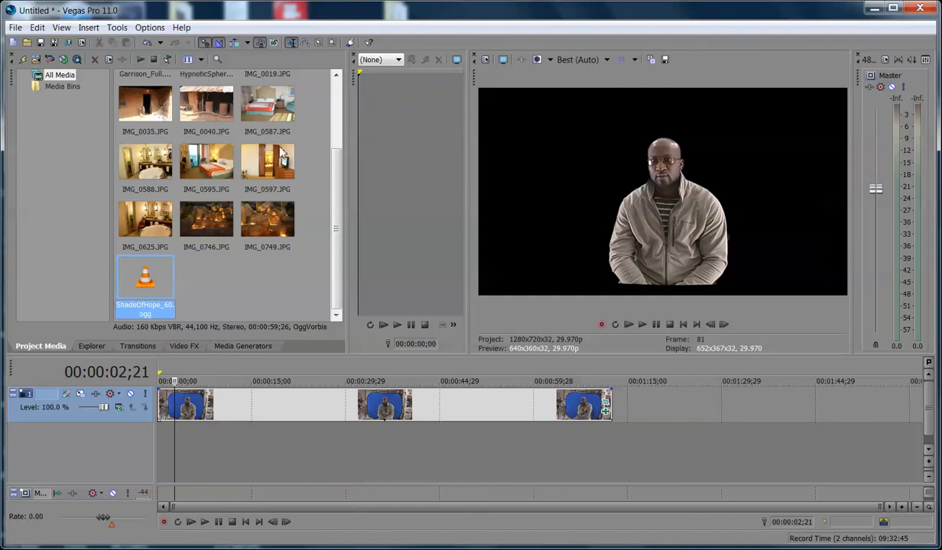
- Add ShadeOfHope_60.ogg to a new audio track below the keyed clip, starting at the beginning of the timeline
{"action": "left_click_drag", "start_coordinate": [337, 187], "coordinate": [342, 133]}
{"action": "left_click", "coordinate": [212, 129]}
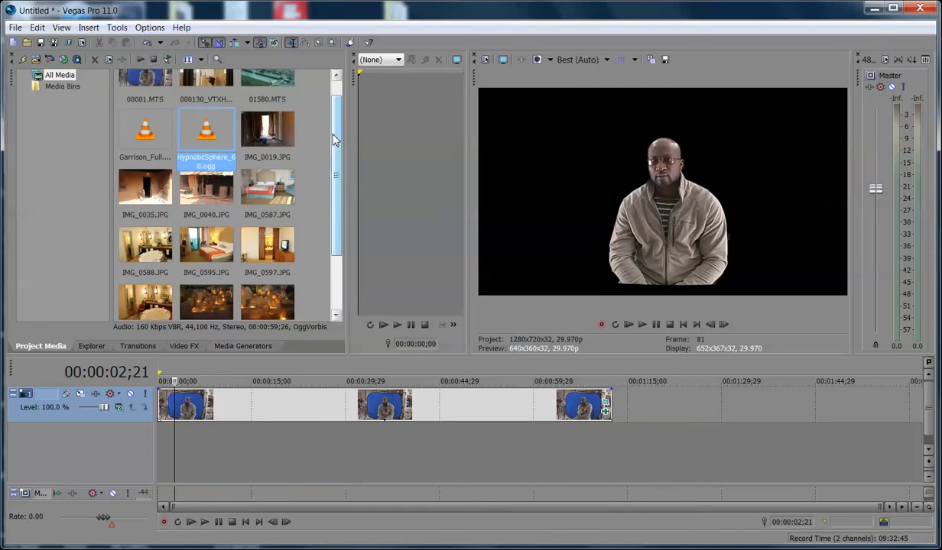
{"action": "left_click_drag", "start_coordinate": [341, 139], "coordinate": [339, 227]}
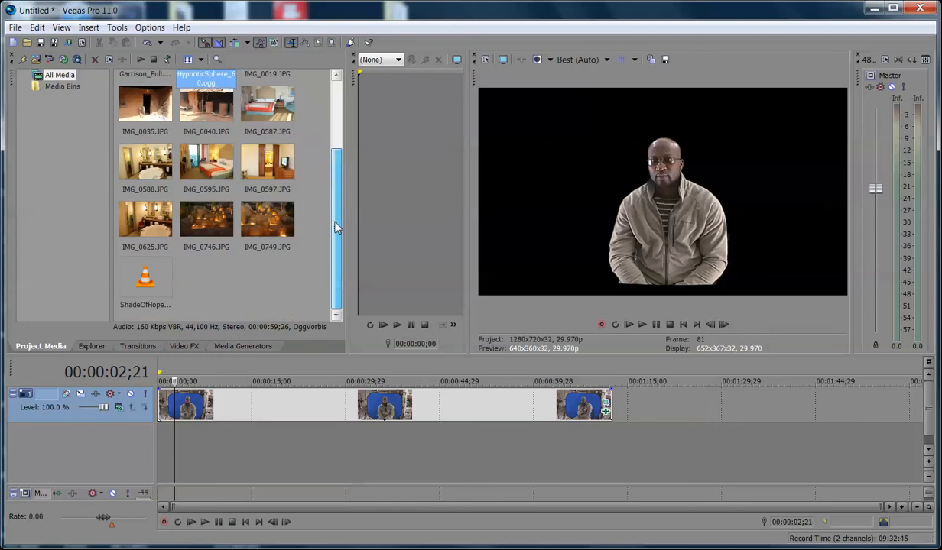
{"action": "left_click", "coordinate": [152, 287]}
{"action": "left_click_drag", "start_coordinate": [147, 280], "coordinate": [147, 438]}
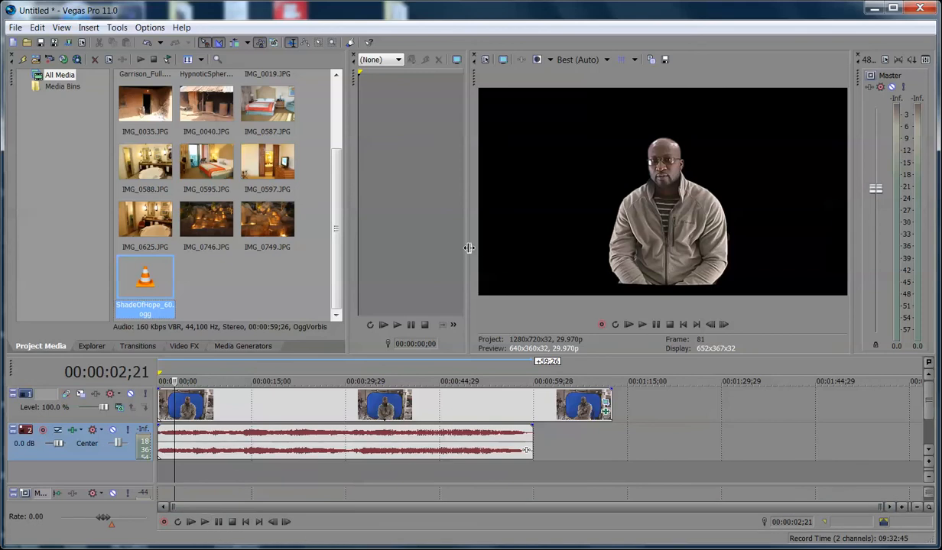
- Enlarge the video preview by narrowing the Trimmer and play the clip with music from 00:00:02;21 for a few seconds
{"action": "left_click_drag", "start_coordinate": [467, 246], "coordinate": [365, 242]}
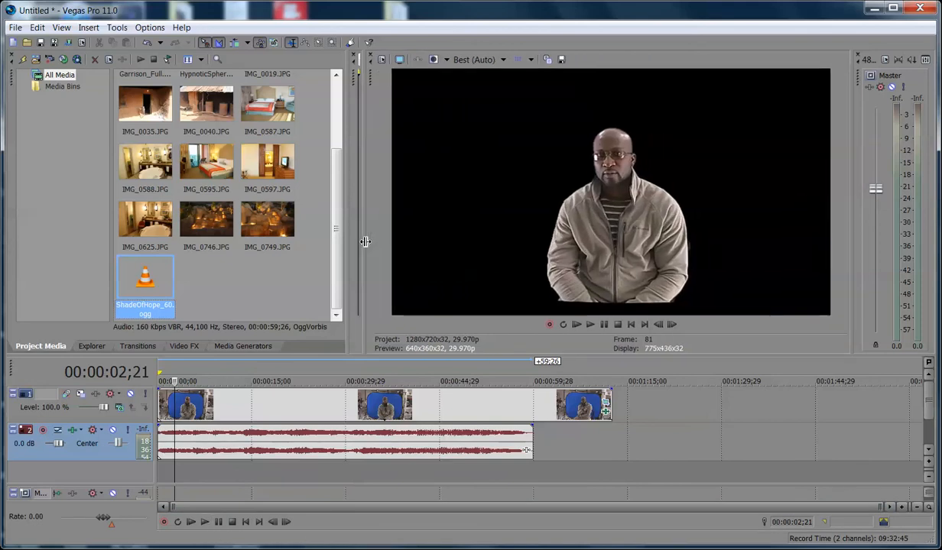
{"action": "left_click", "coordinate": [204, 523]}
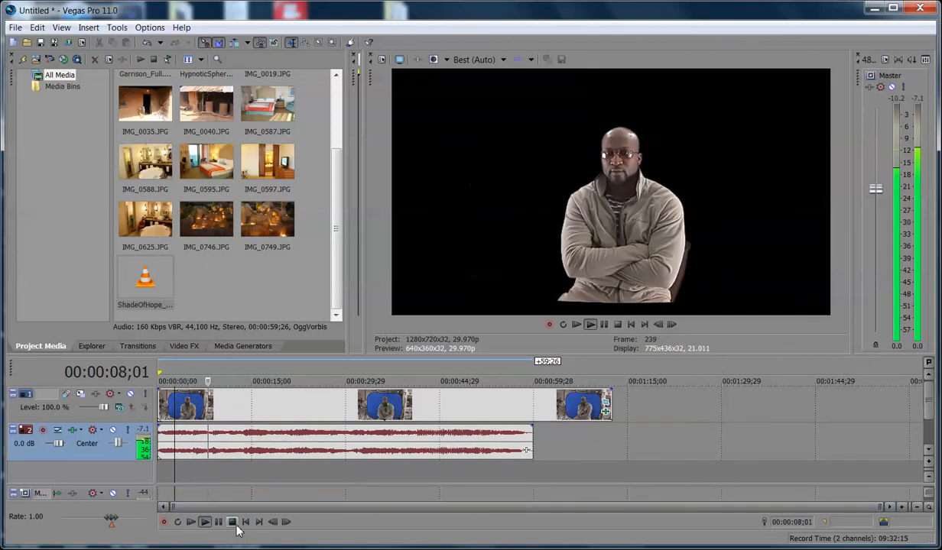
{"action": "left_click", "coordinate": [232, 522]}
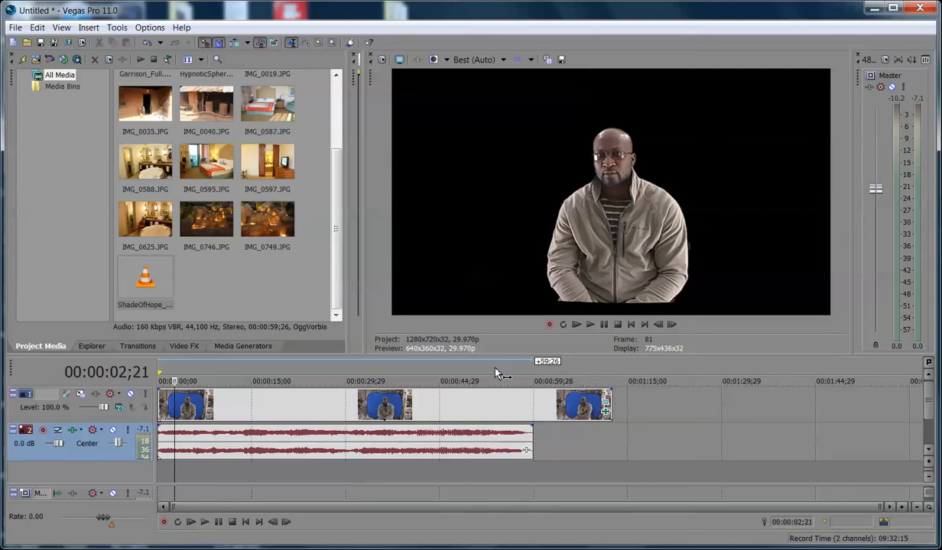
- Open the keyed clip's Pan/Crop settings in a wider window and compare the picture with the mask off and on
{"action": "left_click", "coordinate": [606, 403]}
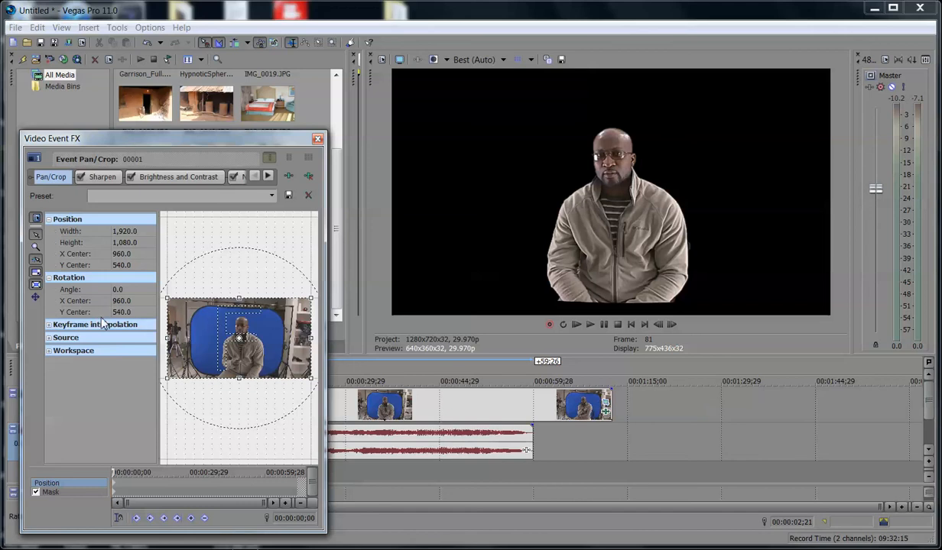
{"action": "left_click_drag", "start_coordinate": [326, 227], "coordinate": [479, 230]}
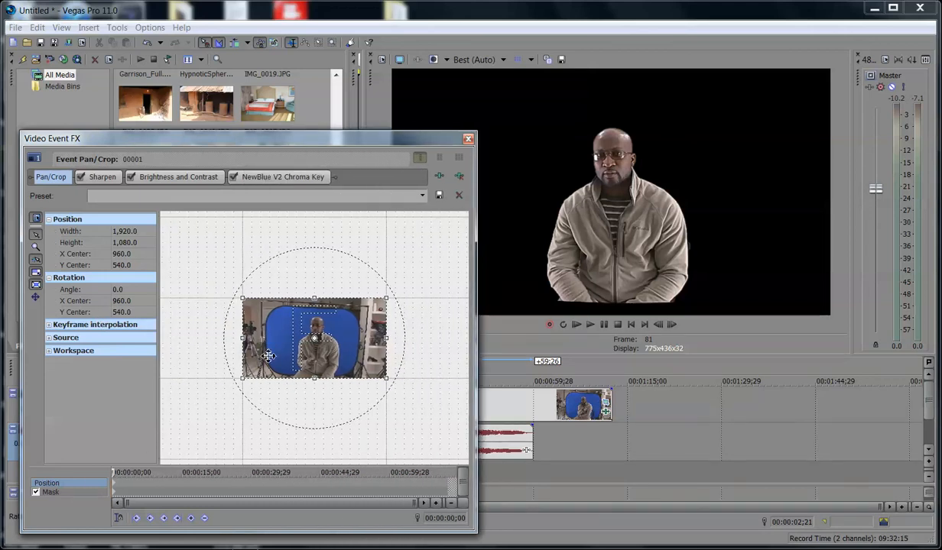
{"action": "left_click", "coordinate": [36, 493]}
{"action": "left_click", "coordinate": [35, 493]}
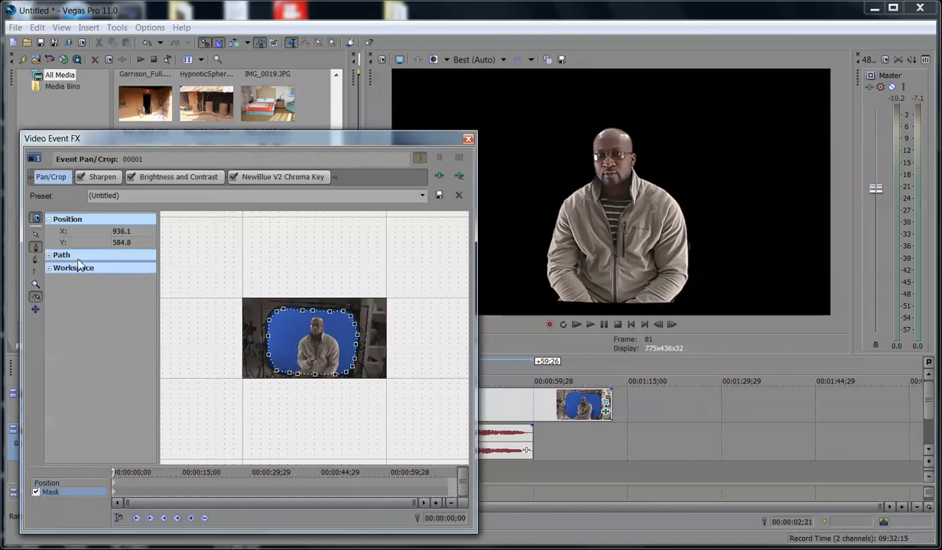
{"action": "left_click", "coordinate": [35, 493]}
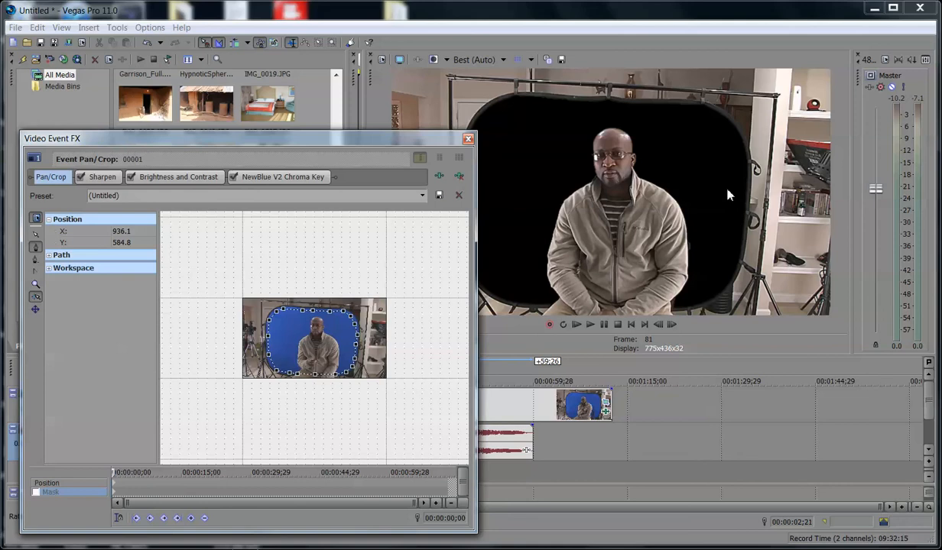
{"action": "left_click", "coordinate": [36, 493]}
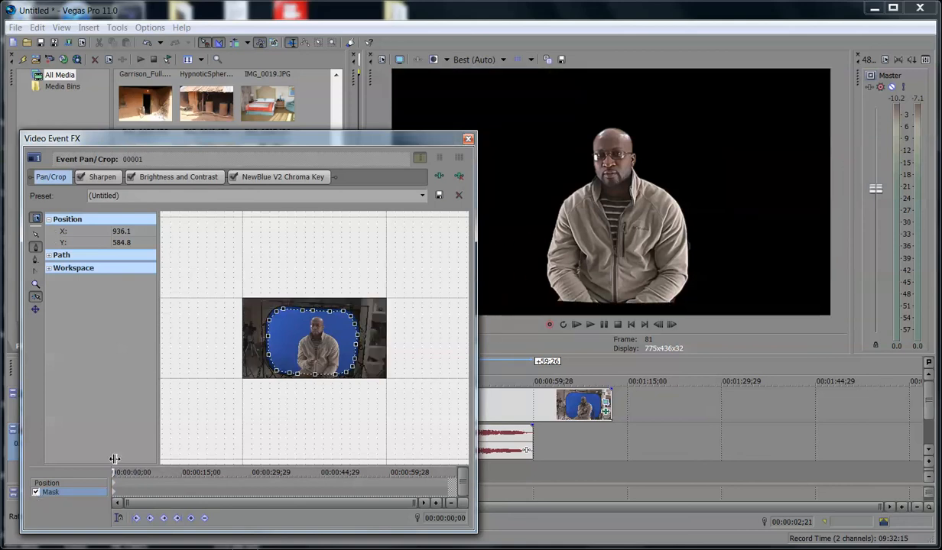
- Try larger crop frames on the keyed clip, settle on 1,680 by 945 to enlarge the subject, and close the settings
{"action": "left_click", "coordinate": [50, 485]}
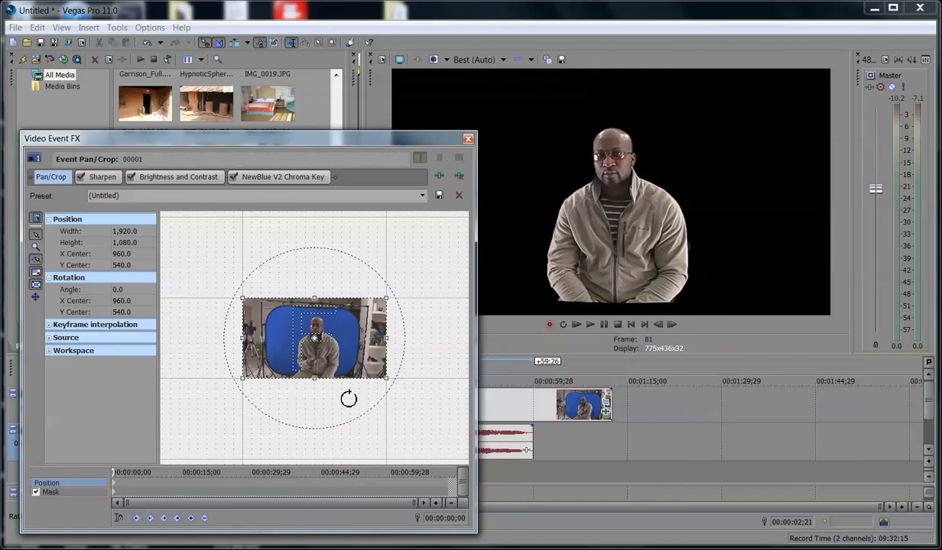
{"action": "left_click_drag", "start_coordinate": [348, 398], "coordinate": [359, 415]}
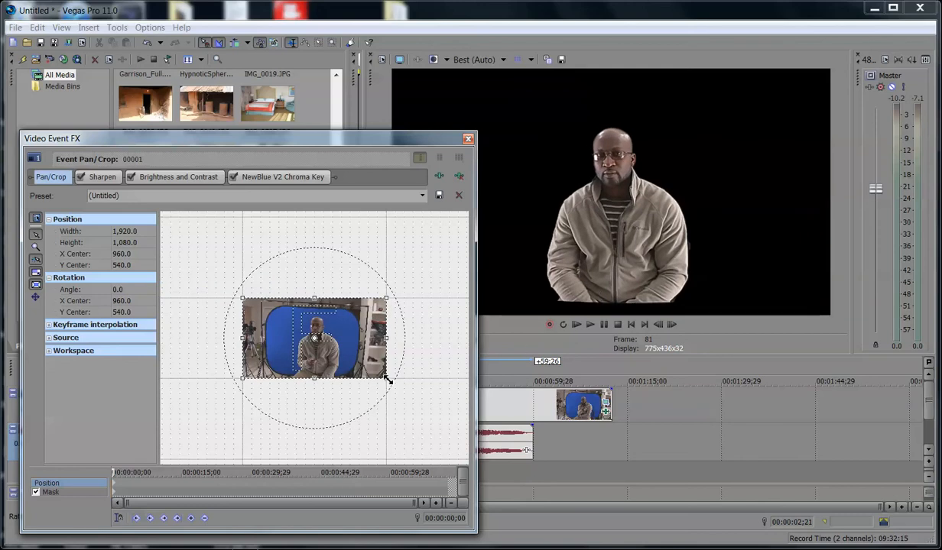
{"action": "left_click_drag", "start_coordinate": [388, 380], "coordinate": [485, 469]}
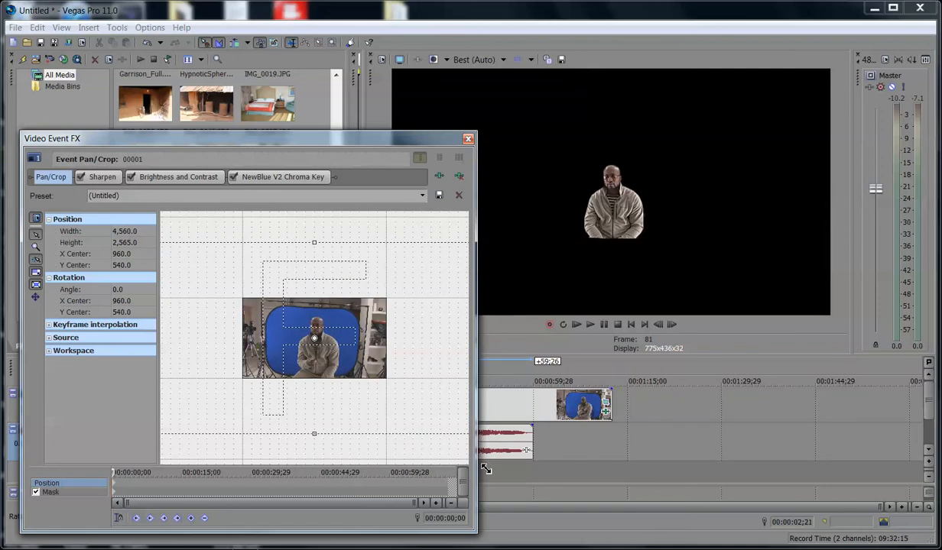
{"action": "left_click_drag", "start_coordinate": [486, 468], "coordinate": [518, 494]}
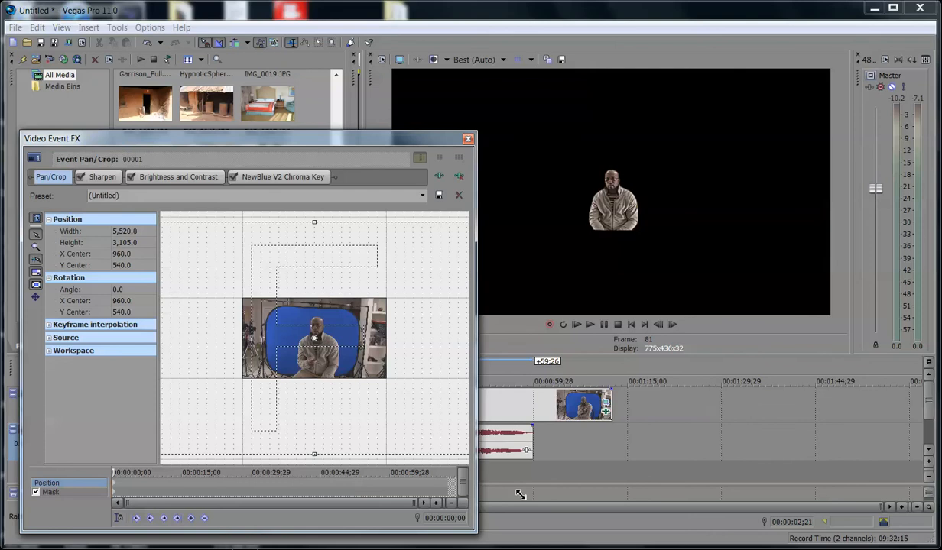
{"action": "left_click_drag", "start_coordinate": [520, 495], "coordinate": [380, 372]}
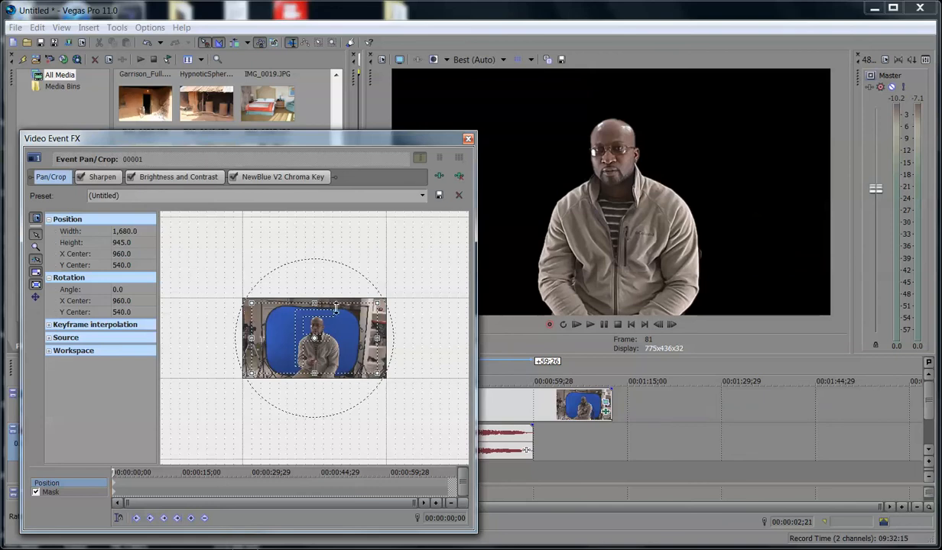
{"action": "left_click", "coordinate": [469, 140]}
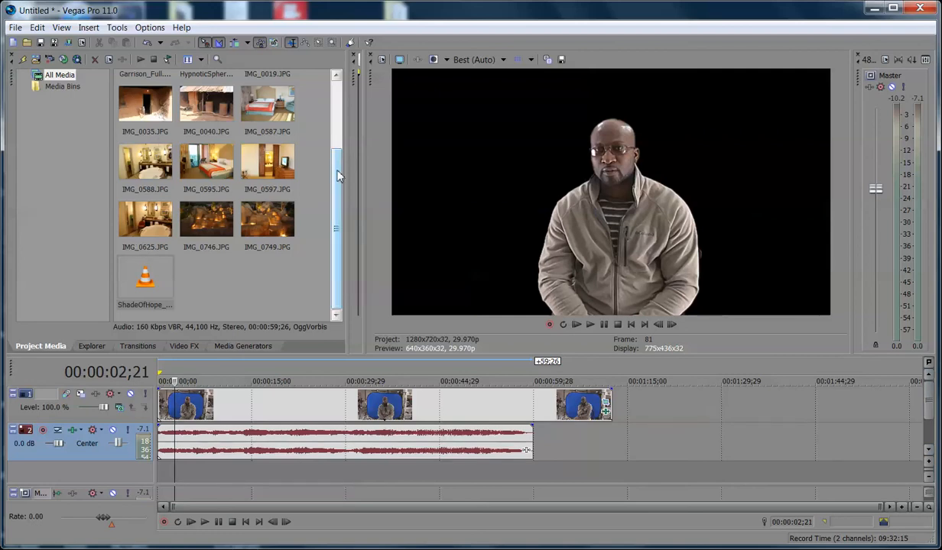
- Place IMG_0019.JPG on a new video track below the music at the timeline start and extend it by 2:02
{"action": "left_click_drag", "start_coordinate": [338, 174], "coordinate": [347, 88]}
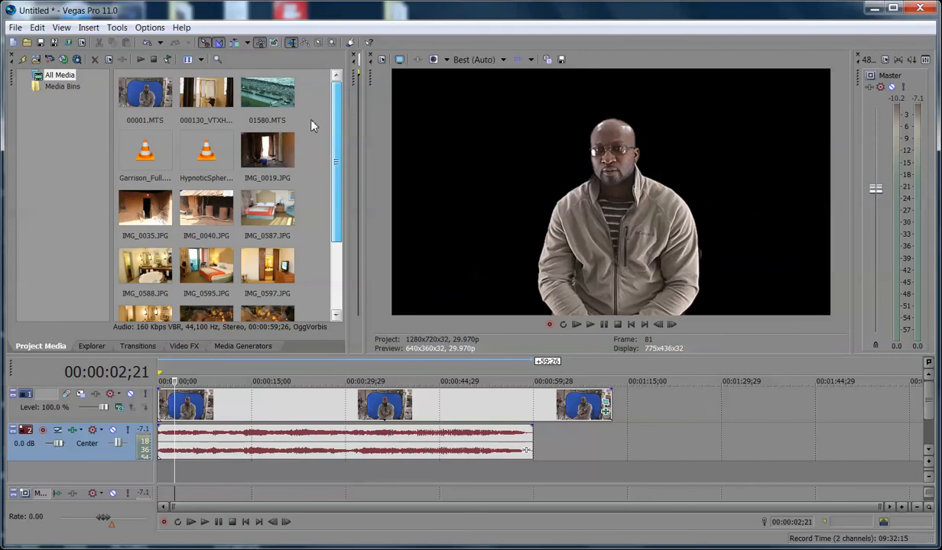
{"action": "left_click", "coordinate": [260, 154]}
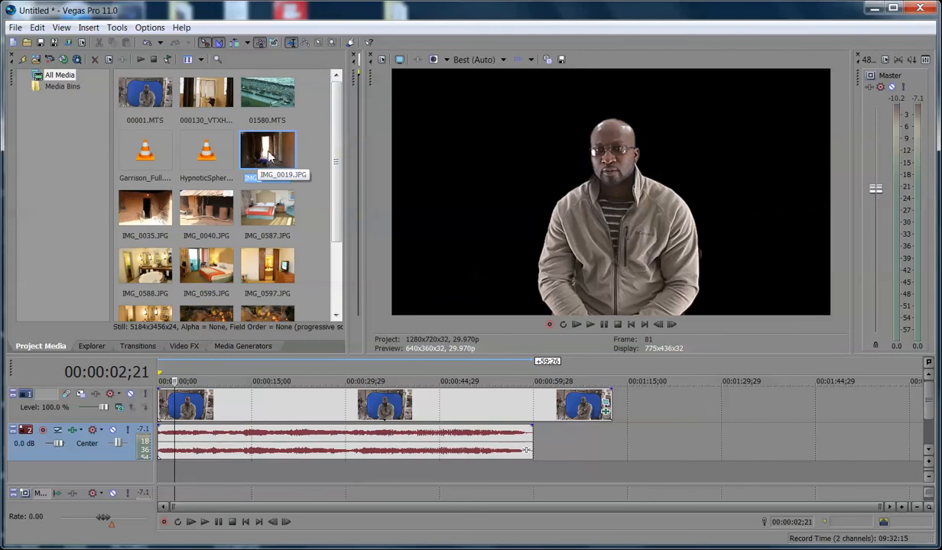
{"action": "left_click", "coordinate": [928, 405]}
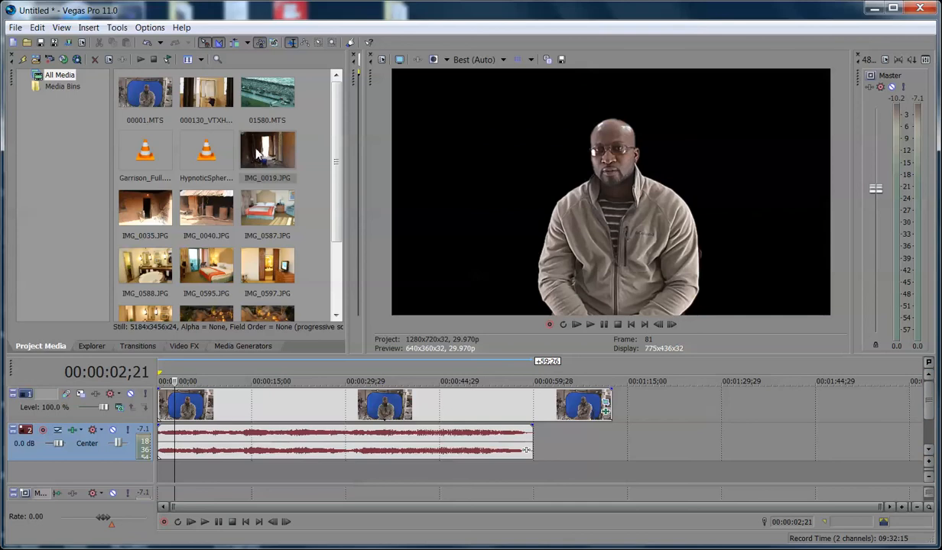
{"action": "left_click", "coordinate": [285, 179]}
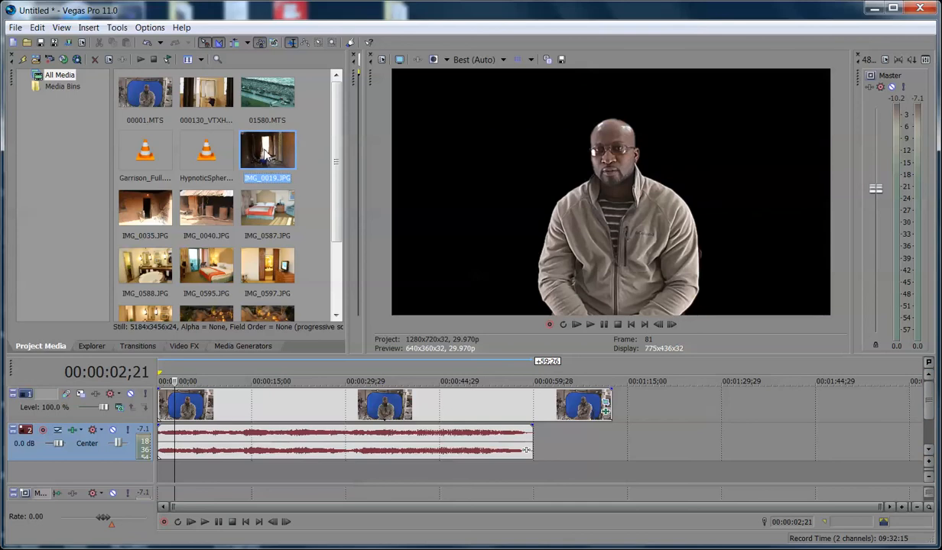
{"action": "left_click_drag", "start_coordinate": [237, 238], "coordinate": [162, 476]}
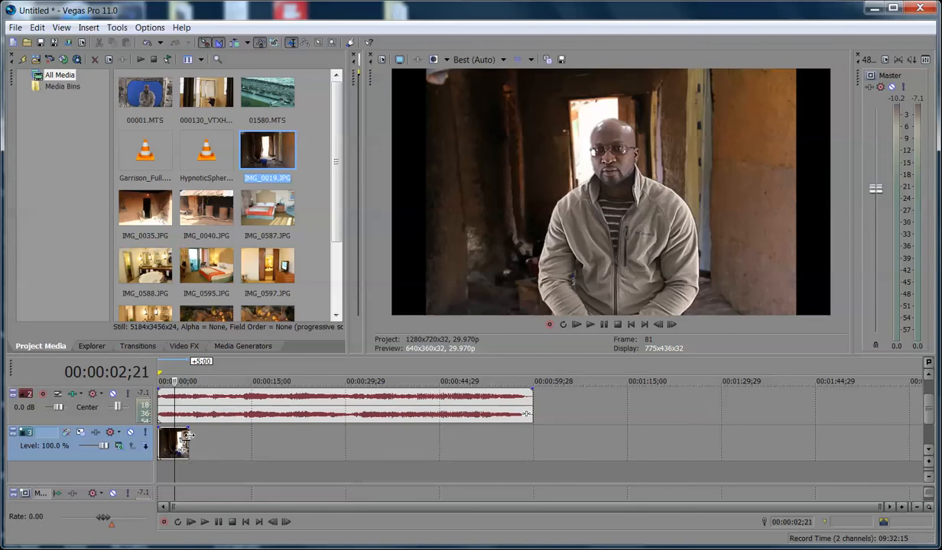
{"action": "left_click_drag", "start_coordinate": [186, 435], "coordinate": [202, 436]}
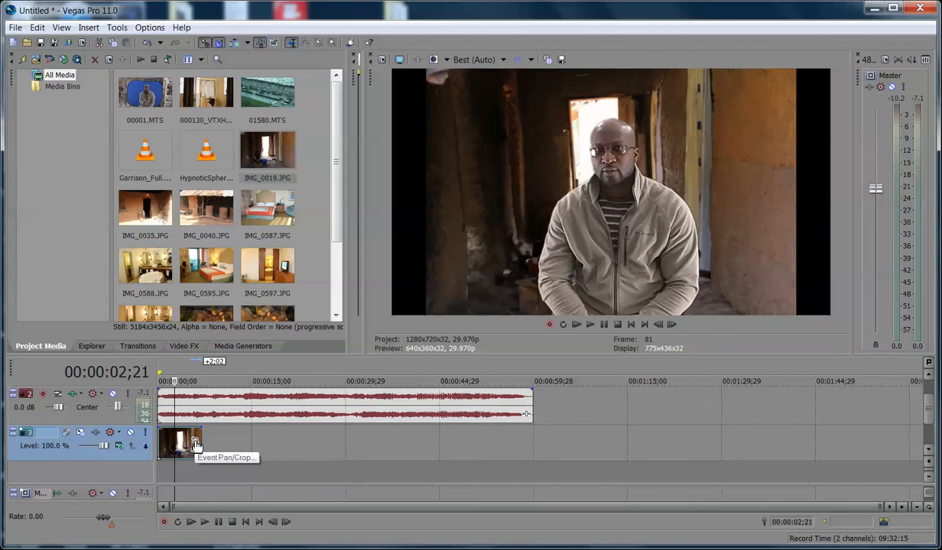
- Crop the IMG_0019 background with the 16:9 Widescreen TV aspect ratio preset and close its settings
{"action": "left_click", "coordinate": [196, 445]}
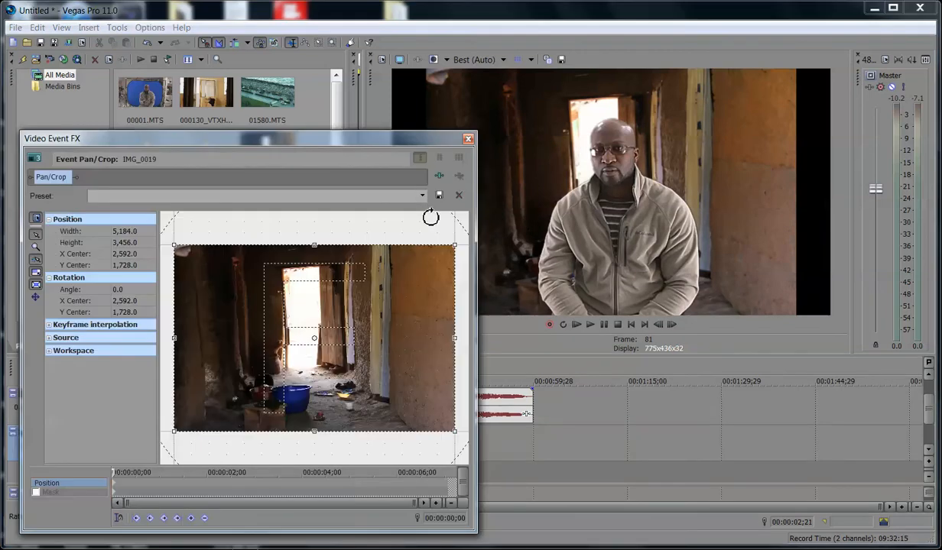
{"action": "left_click", "coordinate": [422, 197]}
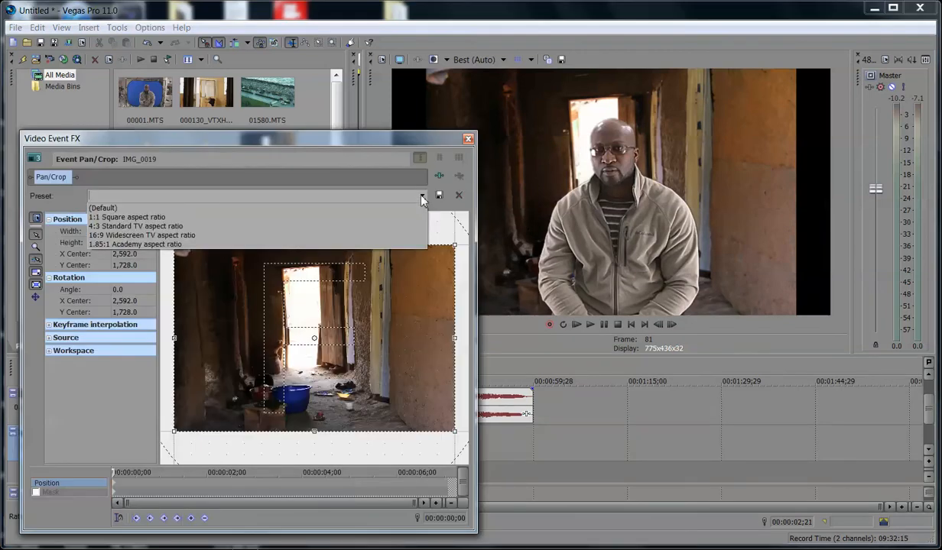
{"action": "left_click", "coordinate": [226, 237]}
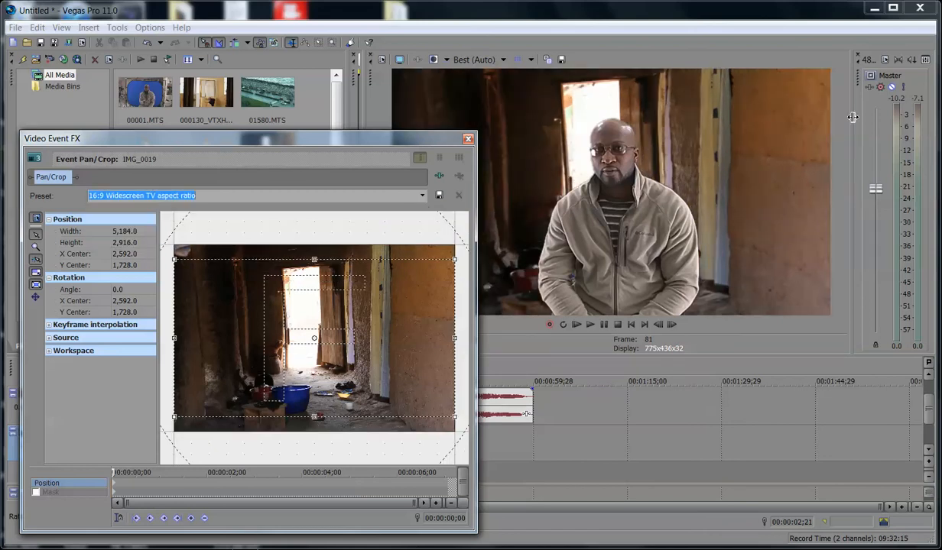
{"action": "left_click", "coordinate": [468, 140]}
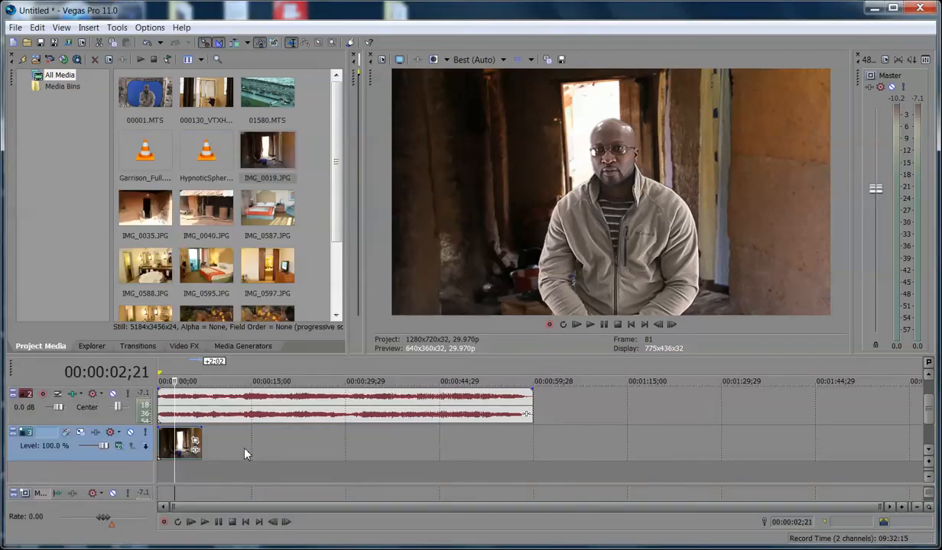
- Play the composite from the timeline start past the end of the first background image to check it
{"action": "left_click", "coordinate": [233, 522]}
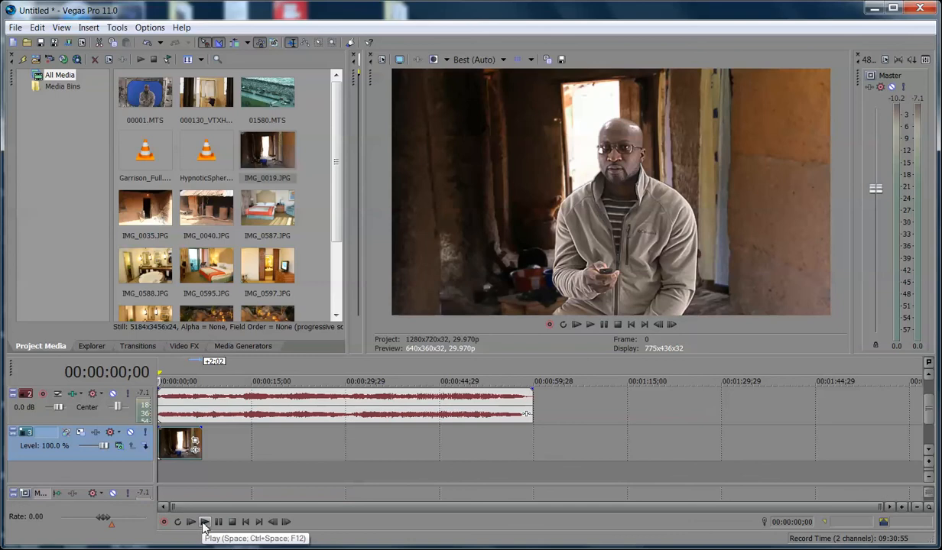
{"action": "left_click", "coordinate": [204, 523]}
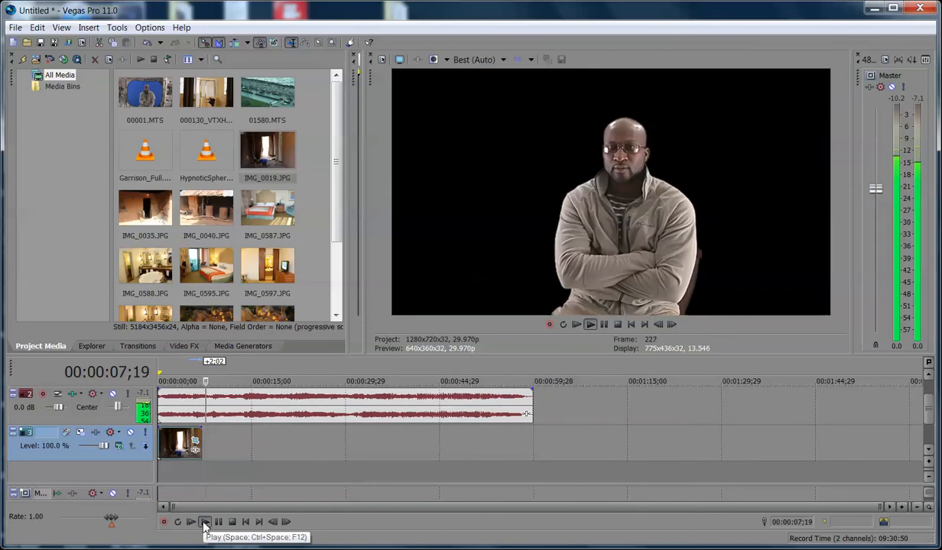
{"action": "left_click", "coordinate": [231, 523]}
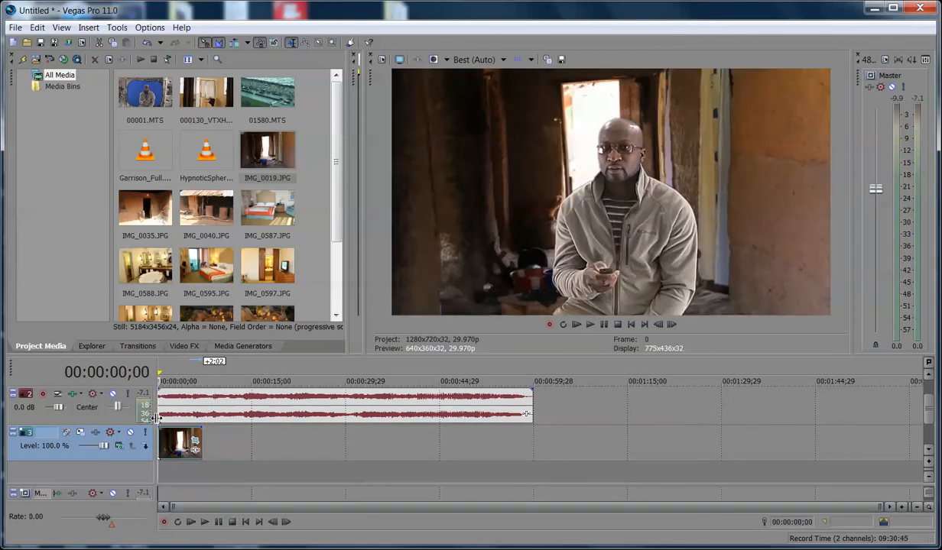
- Add IMG_0040.JPG directly after IMG_0019 on the background track and play the composite from the start into the new image
{"action": "left_click", "coordinate": [201, 203]}
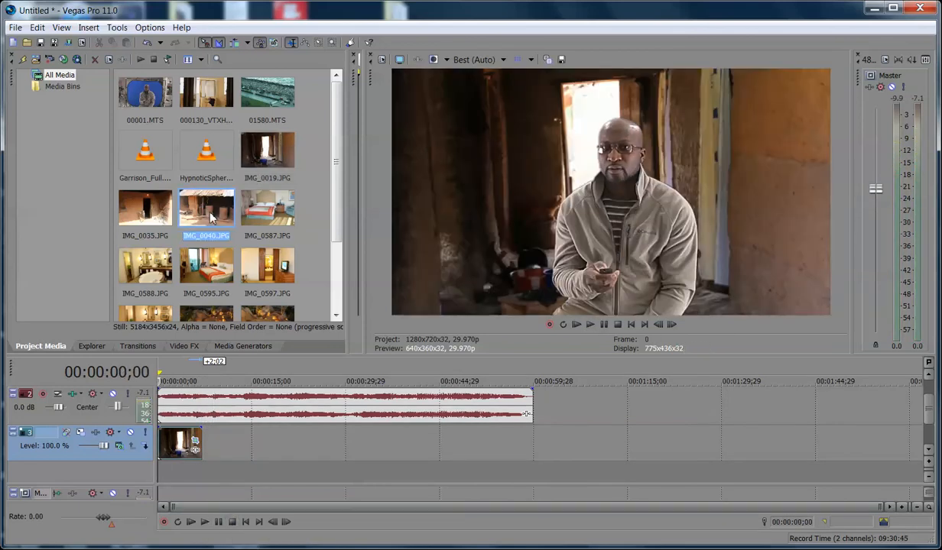
{"action": "left_click_drag", "start_coordinate": [213, 207], "coordinate": [216, 449]}
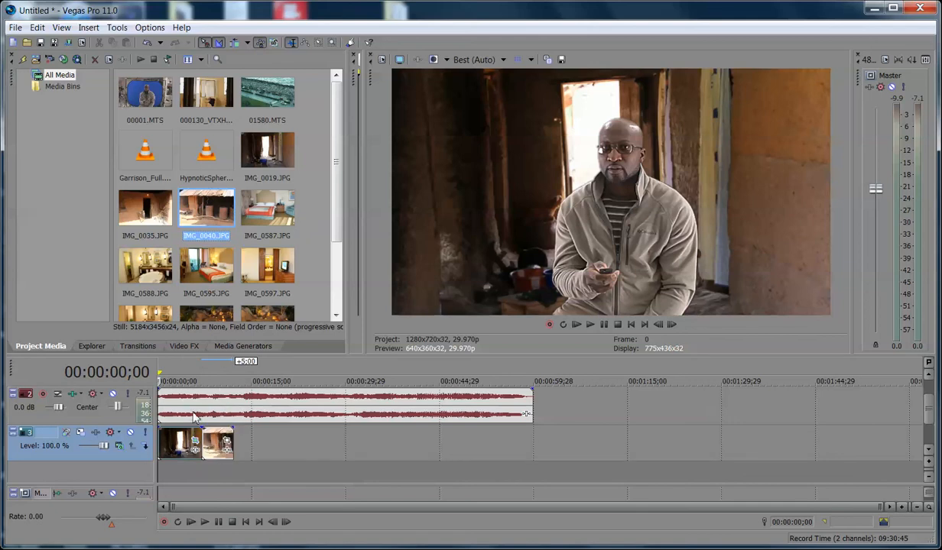
{"action": "left_click", "coordinate": [205, 522]}
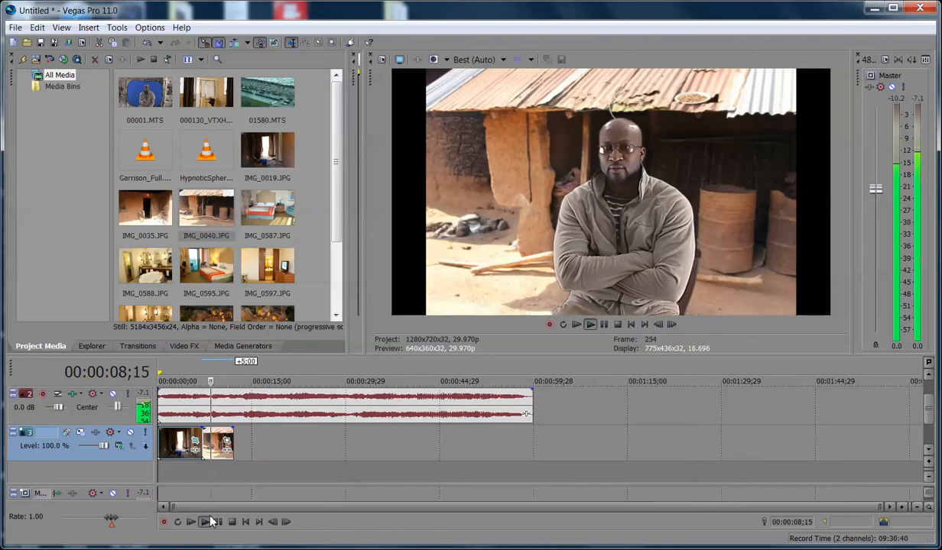
{"action": "left_click", "coordinate": [232, 522]}
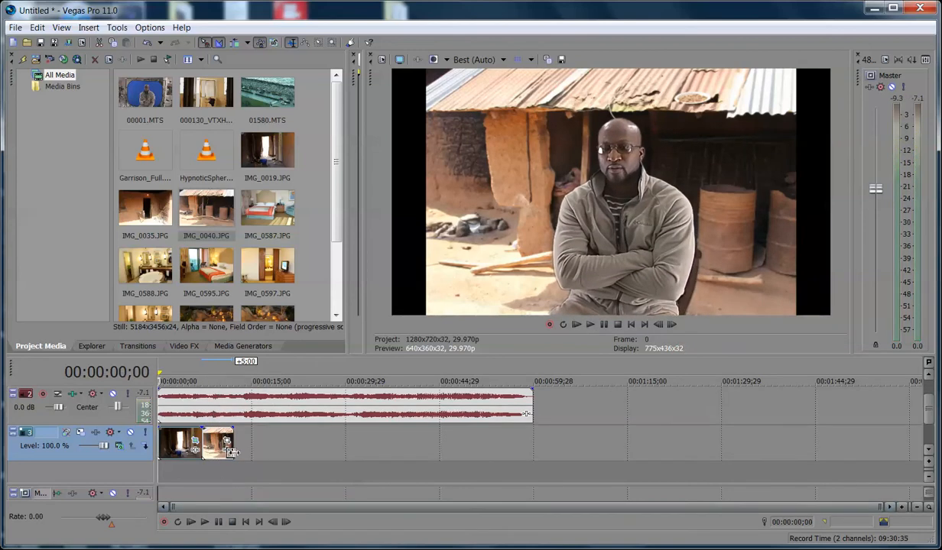
- Crop the IMG_0040 background with the 16:9 Widescreen TV aspect ratio preset and close its settings
{"action": "left_click", "coordinate": [216, 451]}
{"action": "left_click", "coordinate": [226, 442]}
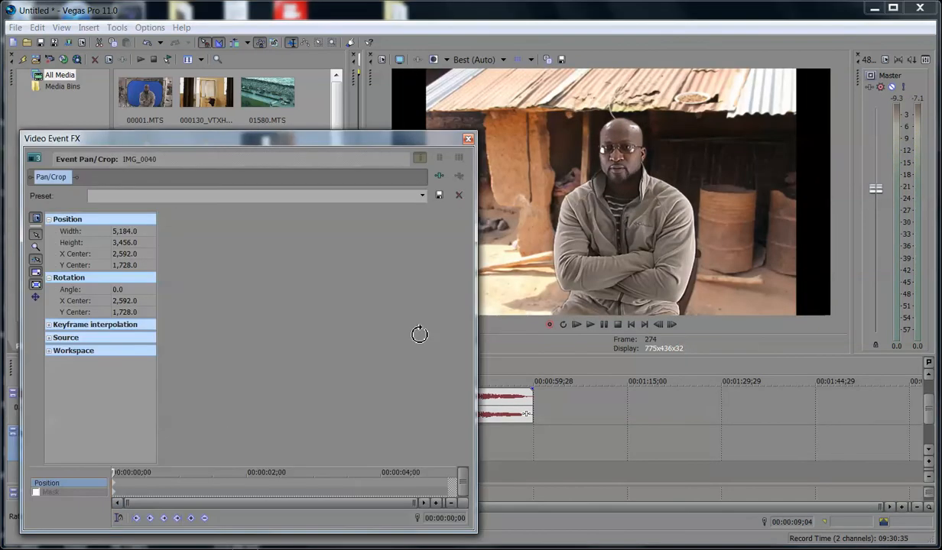
{"action": "left_click", "coordinate": [423, 196]}
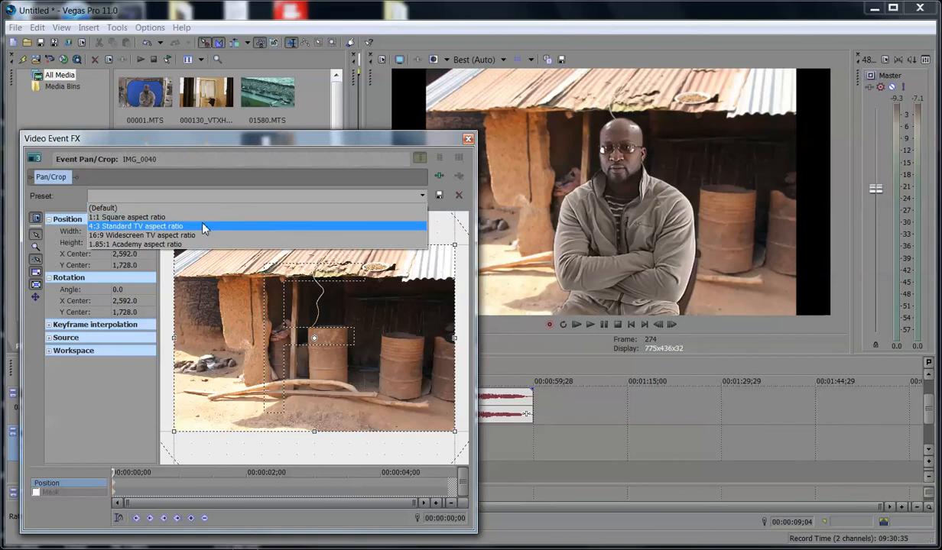
{"action": "left_click", "coordinate": [161, 239]}
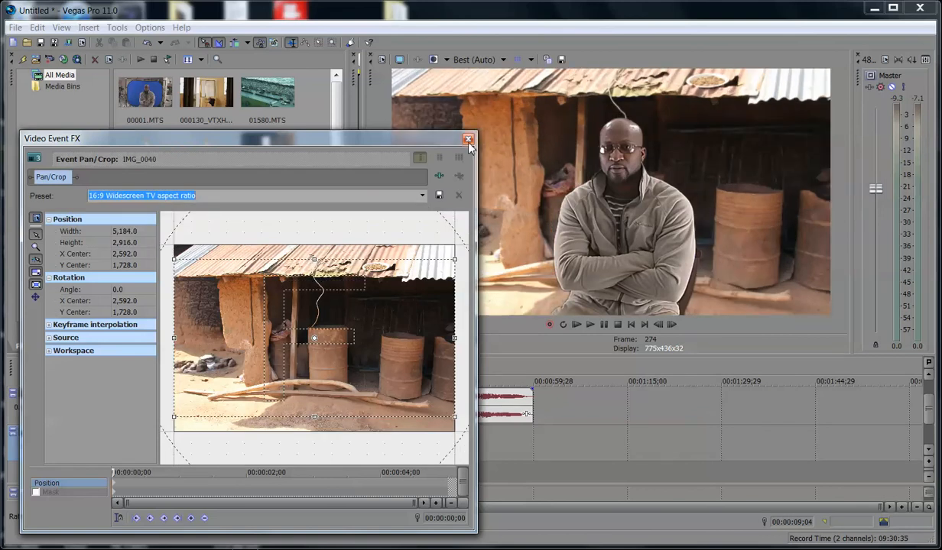
{"action": "left_click", "coordinate": [468, 139]}
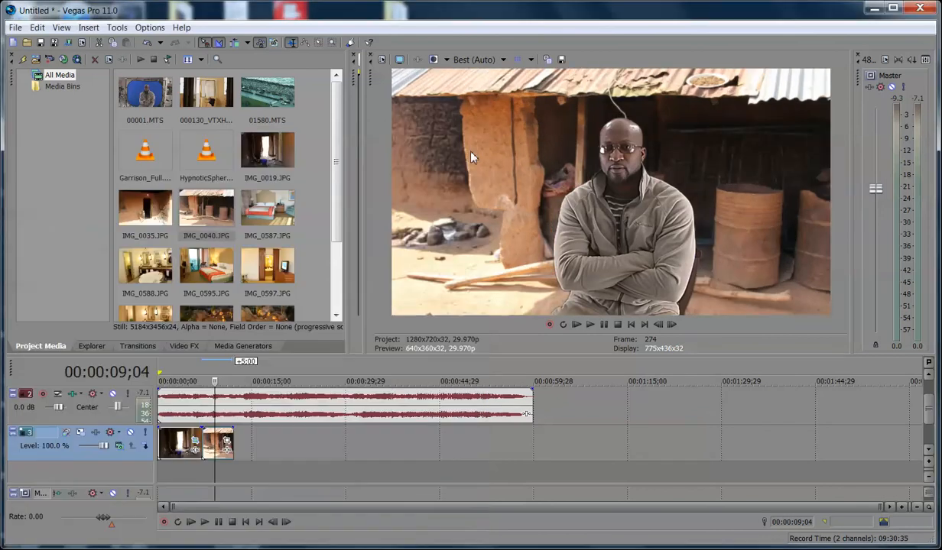
- Add a second IMG_0040.JPG directly after the first one on the background track
{"action": "left_click", "coordinate": [240, 445]}
{"action": "left_click", "coordinate": [216, 214]}
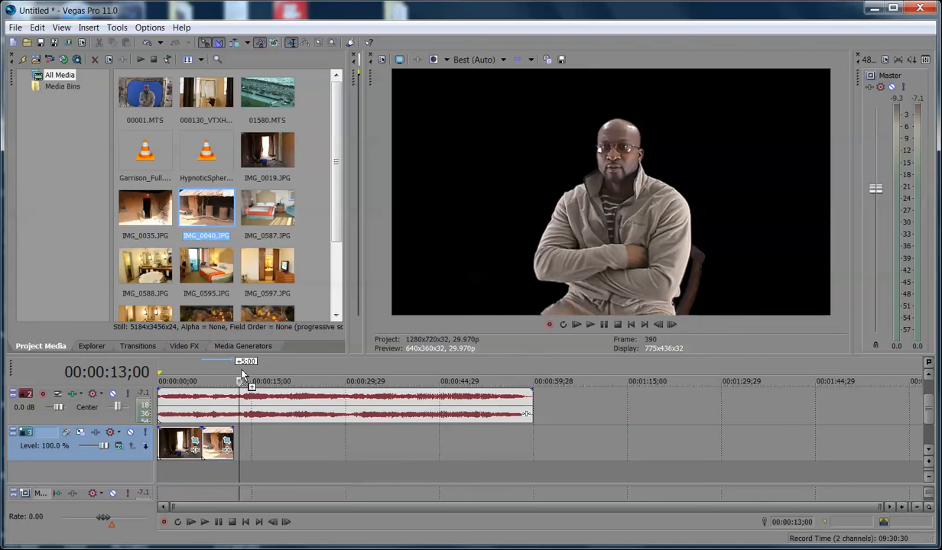
{"action": "left_click_drag", "start_coordinate": [242, 376], "coordinate": [242, 443]}
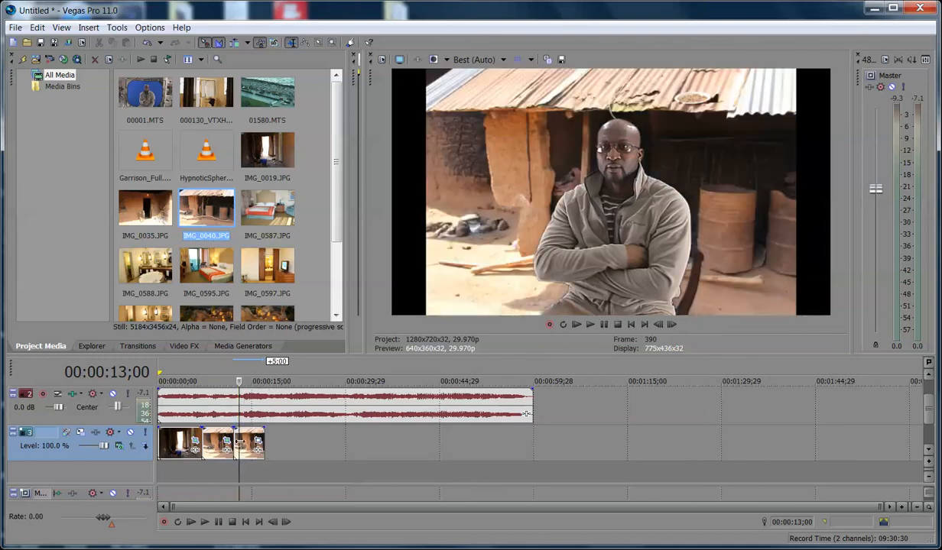
- Apply the 16:9 Widescreen TV aspect ratio crop to the second IMG_0040 image and close its settings
{"action": "left_click", "coordinate": [259, 443]}
{"action": "left_click", "coordinate": [413, 197]}
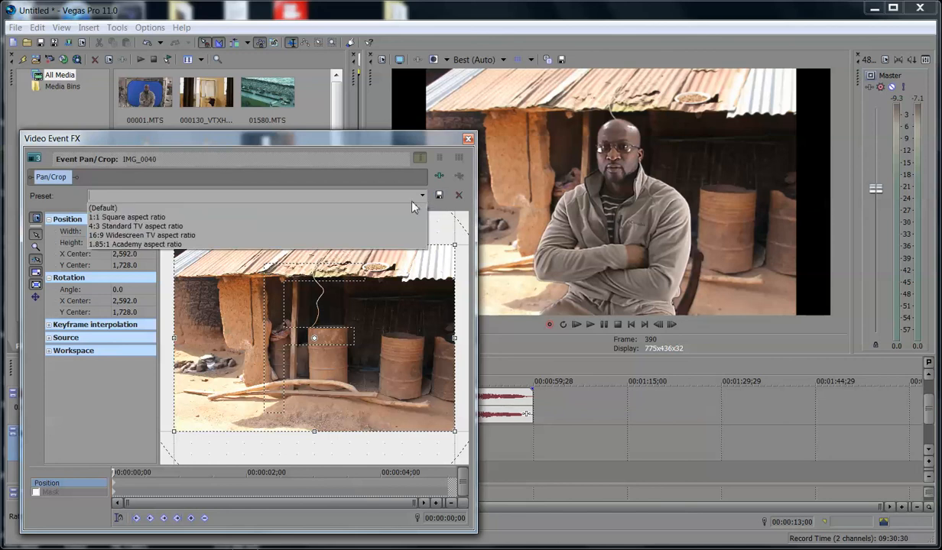
{"action": "left_click", "coordinate": [374, 244]}
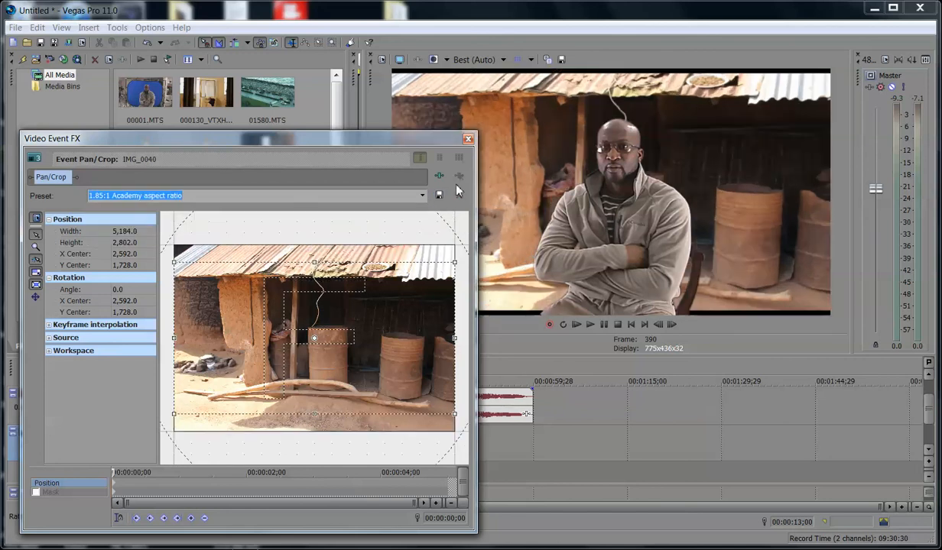
{"action": "left_click", "coordinate": [407, 196]}
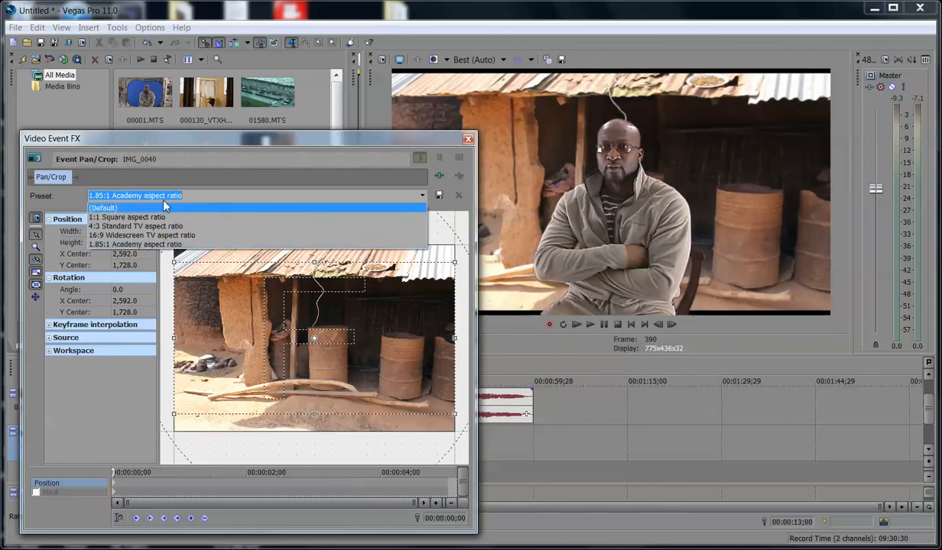
{"action": "left_click", "coordinate": [136, 234]}
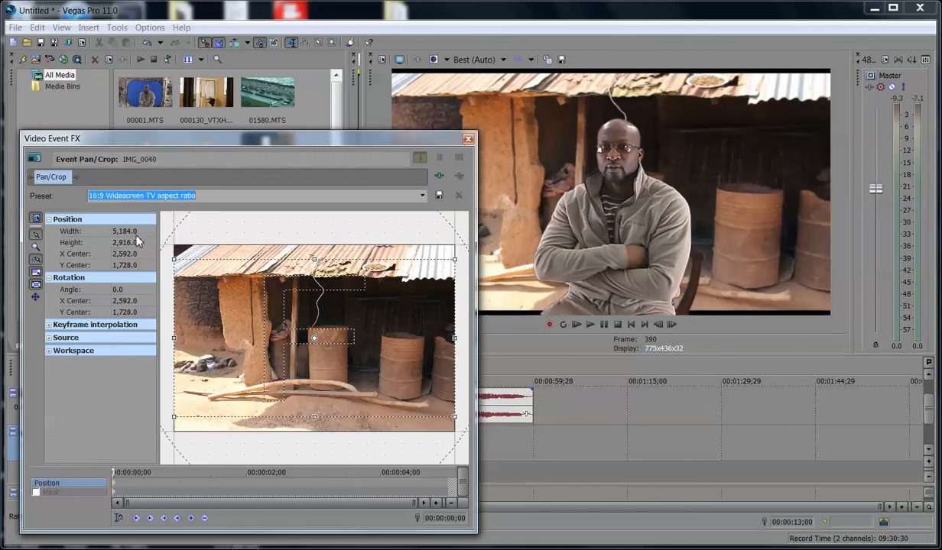
{"action": "left_click", "coordinate": [468, 140]}
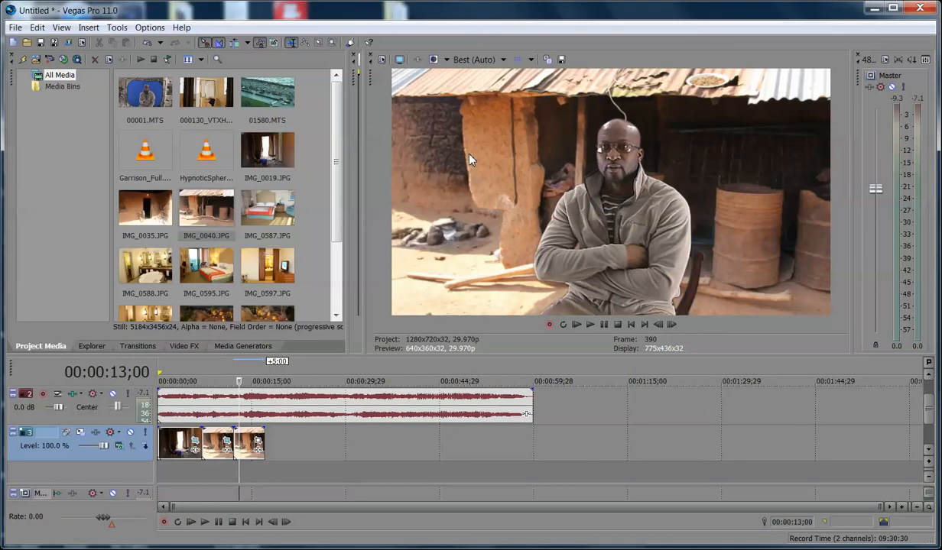
- Add the 01580.MTS clip directly after the second IMG_0040 image and play the composite into it
{"action": "left_click", "coordinate": [273, 103]}
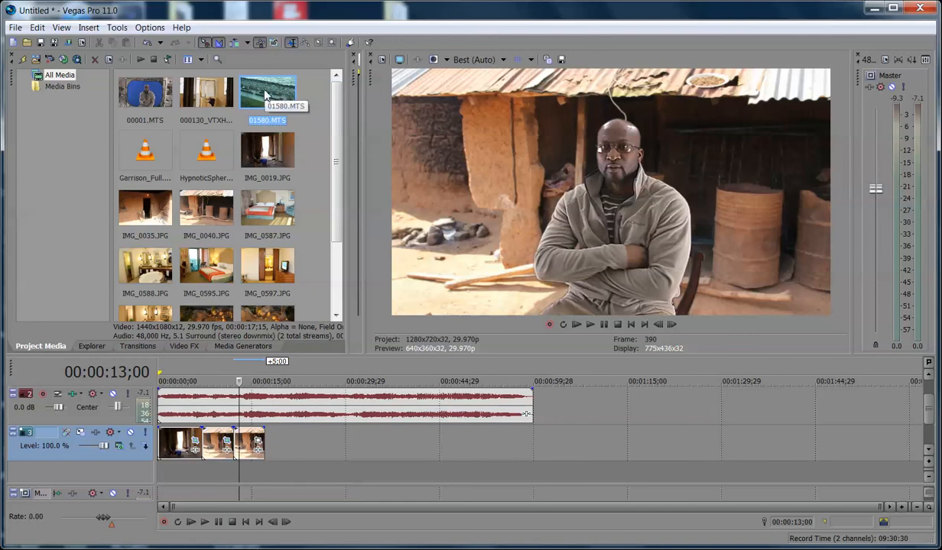
{"action": "left_click_drag", "start_coordinate": [267, 100], "coordinate": [269, 441]}
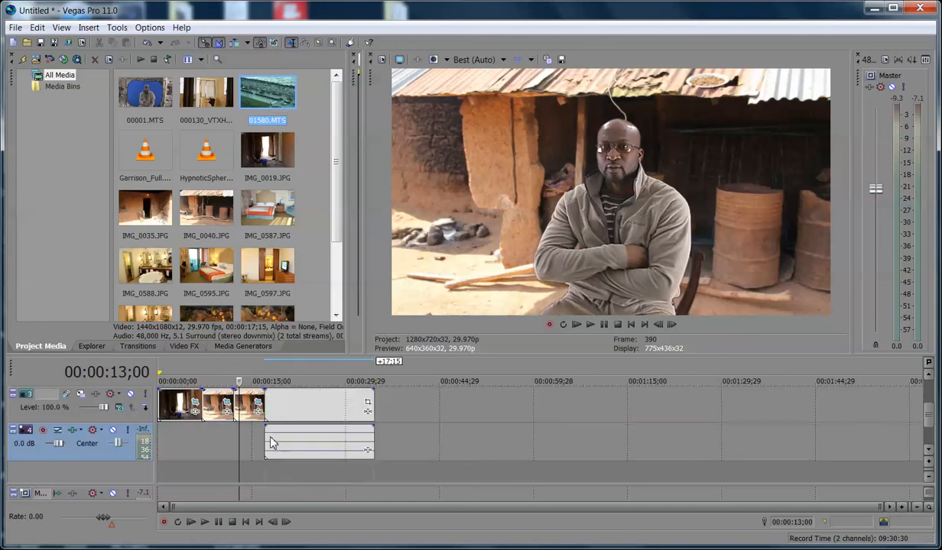
{"action": "left_click", "coordinate": [204, 522]}
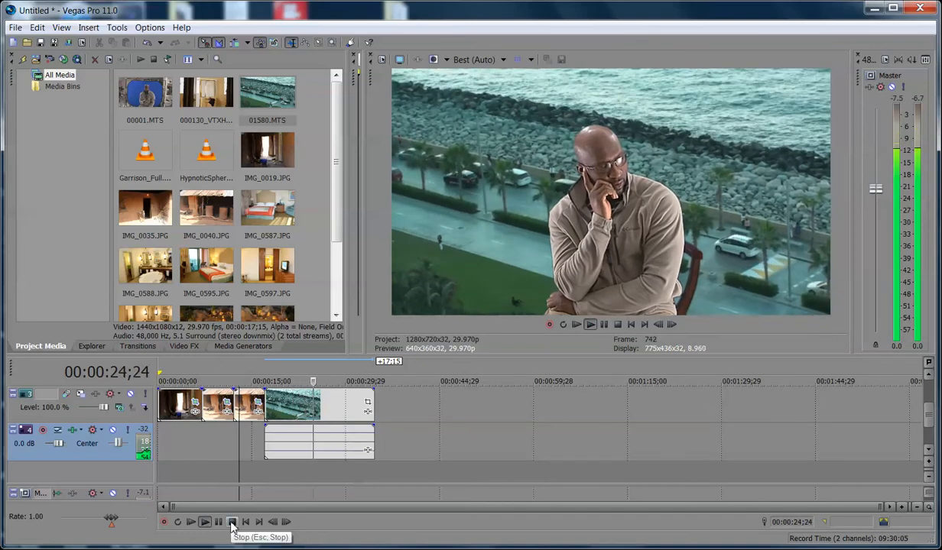
{"action": "left_click", "coordinate": [232, 523]}
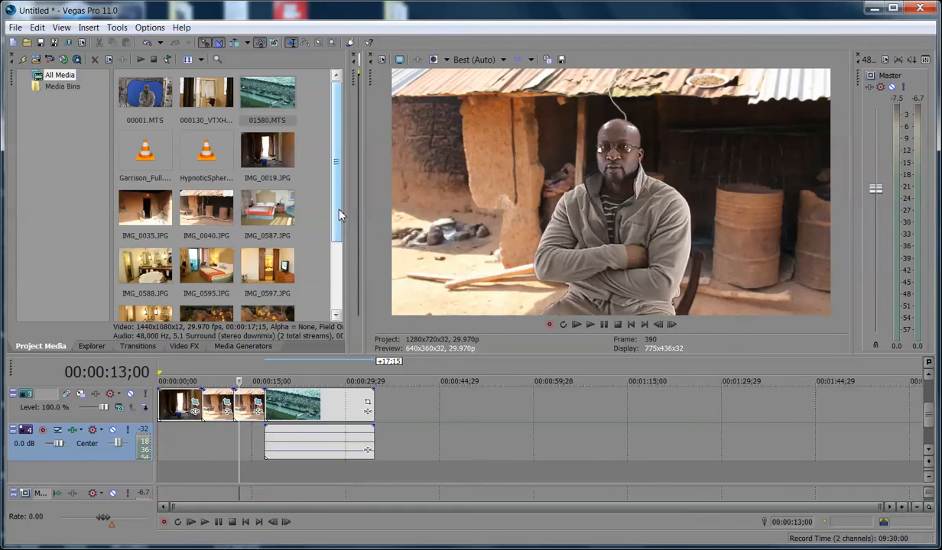
- Move the 01580.MTS clip with its audio 17:07 later and place IMG_0588.JPG directly after the second IMG_0040 image
{"action": "left_click_drag", "start_coordinate": [341, 214], "coordinate": [341, 223]}
{"action": "left_click_drag", "start_coordinate": [299, 410], "coordinate": [407, 411]}
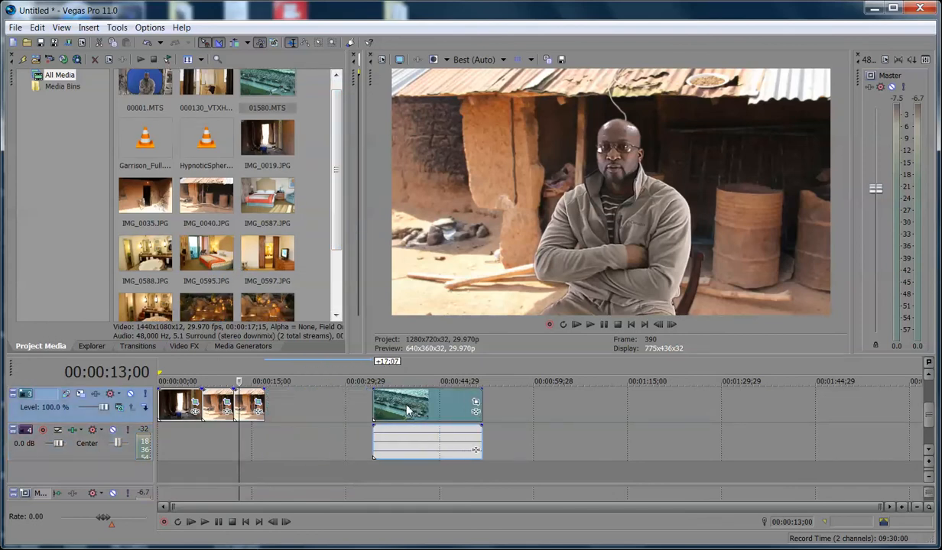
{"action": "left_click", "coordinate": [149, 254]}
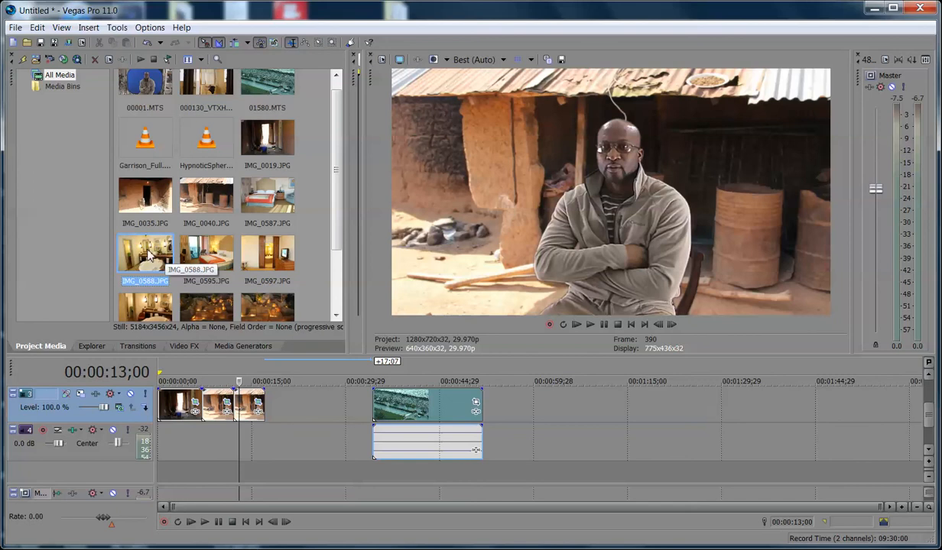
{"action": "left_click_drag", "start_coordinate": [149, 254], "coordinate": [276, 405]}
- Add IMG_0595.JPG and IMG_0597.JPG in sequence directly after IMG_0588 on the background track
{"action": "left_click", "coordinate": [208, 256]}
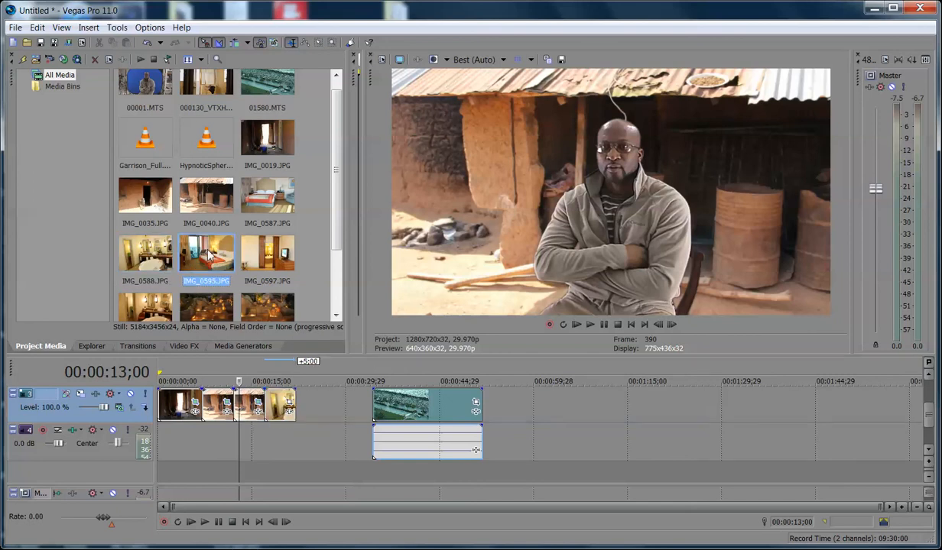
{"action": "left_click_drag", "start_coordinate": [208, 256], "coordinate": [302, 405]}
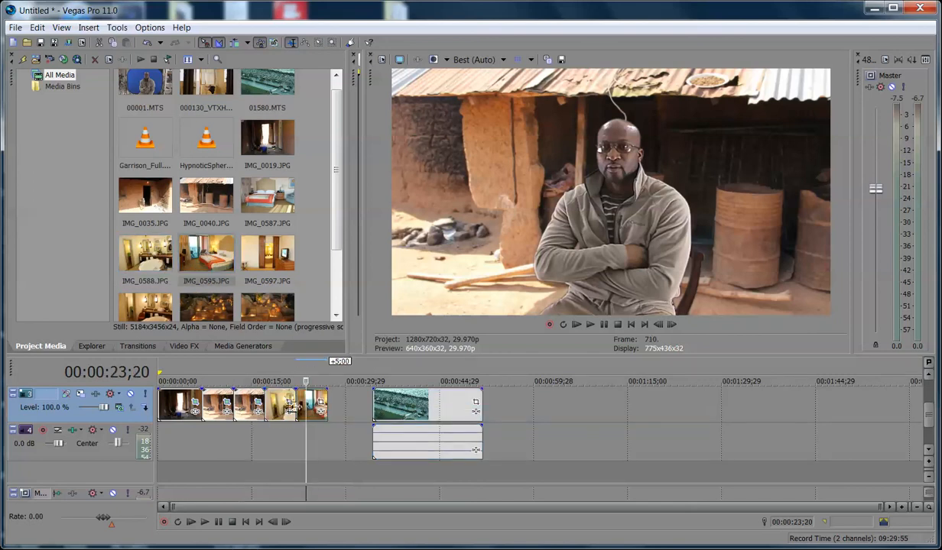
{"action": "left_click", "coordinate": [274, 395]}
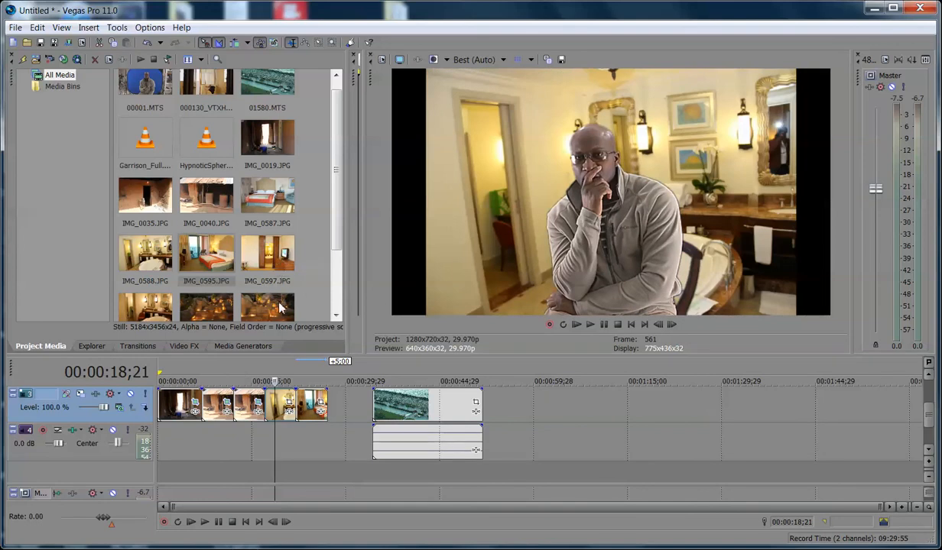
{"action": "left_click", "coordinate": [271, 260]}
{"action": "left_click_drag", "start_coordinate": [273, 258], "coordinate": [337, 401]}
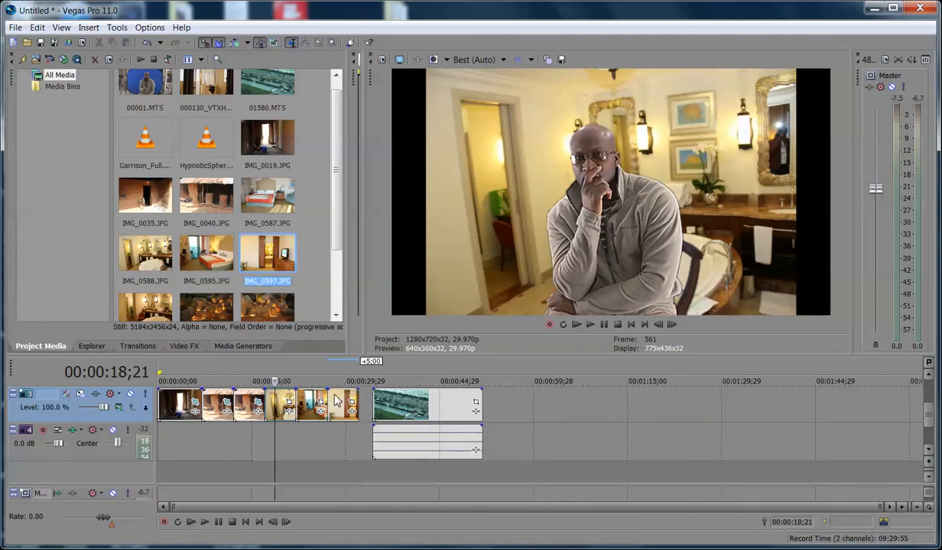
- Crop the IMG_0588 background with the 16:9 Widescreen TV aspect ratio preset and close its settings
{"action": "mouse_move", "coordinate": [927, 407]}
{"action": "left_mouse_down"}
{"action": "mouse_move", "coordinate": [931, 389]}
{"action": "mouse_move", "coordinate": [938, 423]}
{"action": "mouse_move", "coordinate": [939, 405]}
{"action": "mouse_move", "coordinate": [926, 413]}
{"action": "left_mouse_up"}
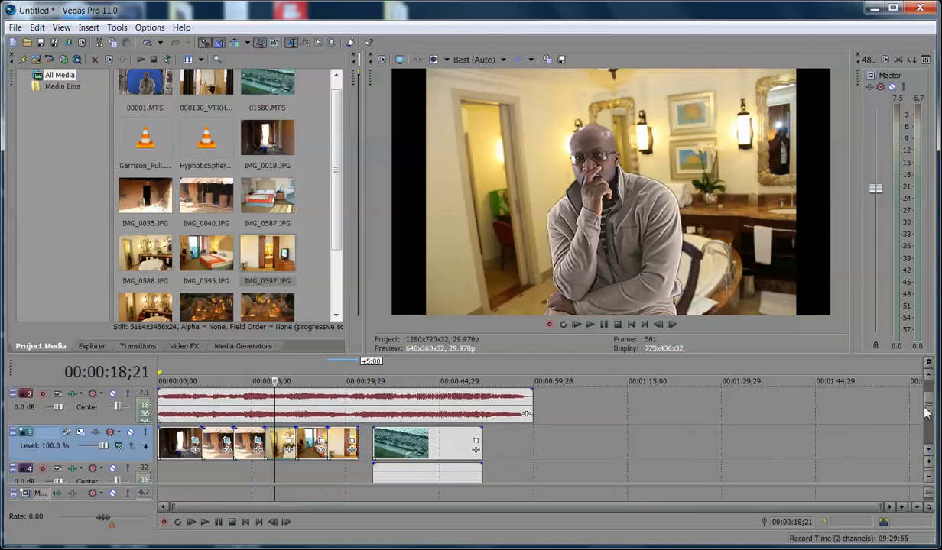
{"action": "left_click", "coordinate": [287, 437]}
{"action": "left_click", "coordinate": [422, 196]}
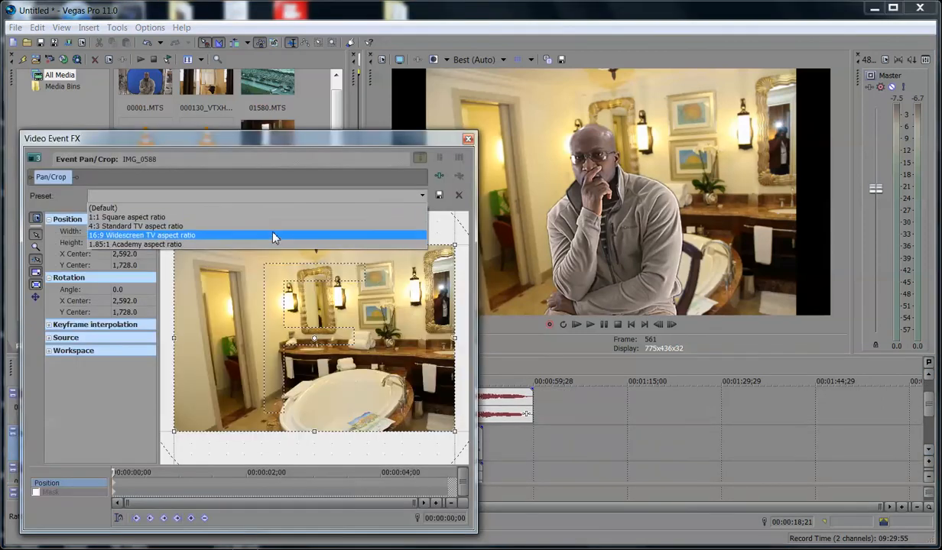
{"action": "left_click", "coordinate": [248, 239]}
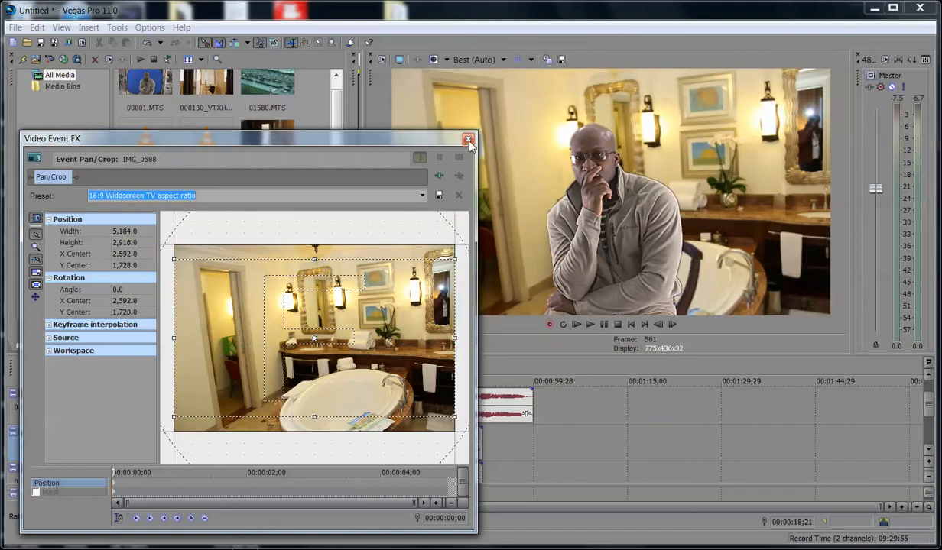
{"action": "left_click", "coordinate": [468, 138]}
- Crop the IMG_0595 background with the 16:9 Widescreen TV aspect ratio preset and close its settings
{"action": "left_click", "coordinate": [312, 440]}
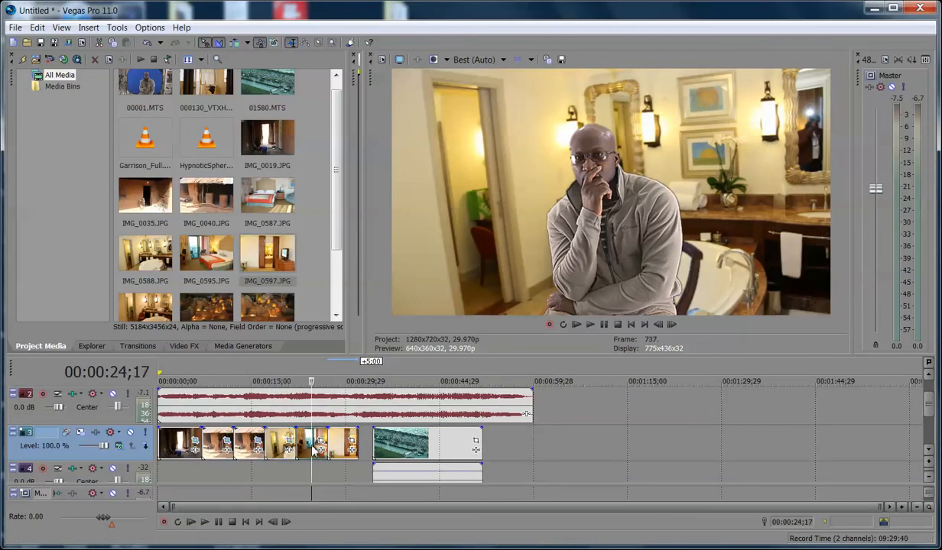
{"action": "left_click", "coordinate": [321, 445]}
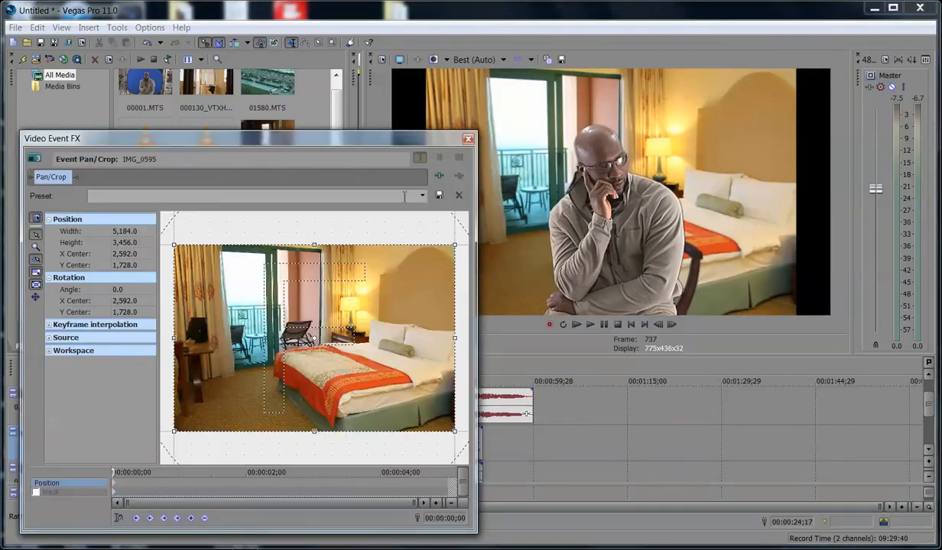
{"action": "left_click", "coordinate": [422, 196]}
{"action": "left_click", "coordinate": [389, 239]}
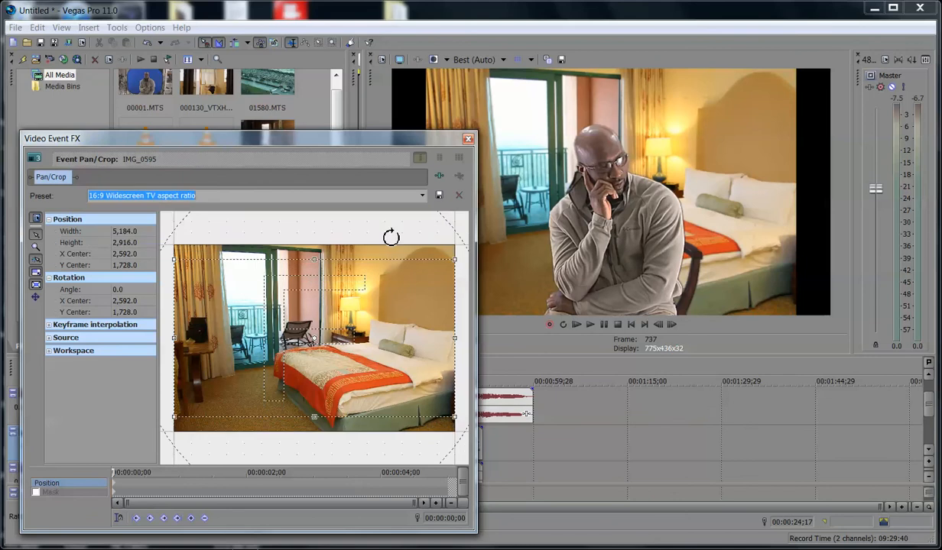
{"action": "left_click", "coordinate": [468, 139]}
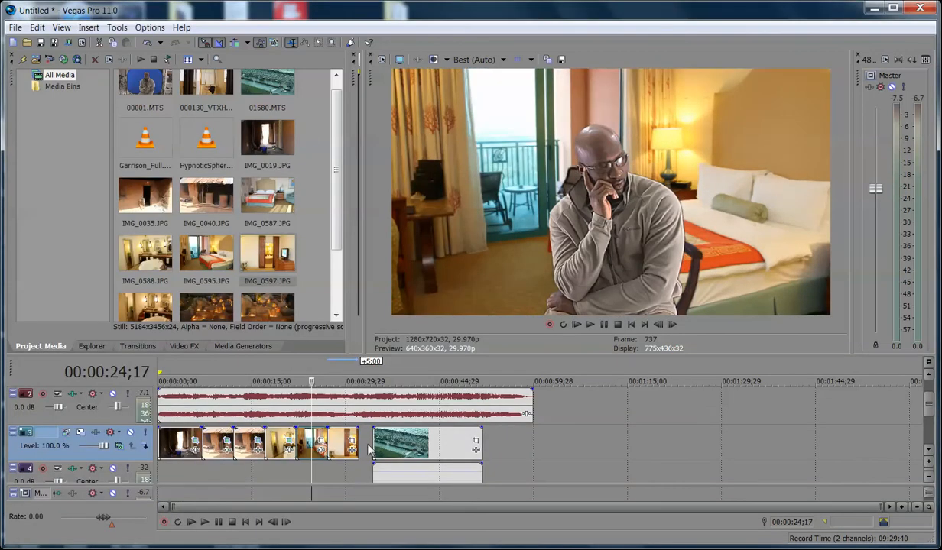
- Crop the IMG_0597 background with the 16:9 Widescreen TV aspect ratio preset and close its settings
{"action": "left_click", "coordinate": [338, 447]}
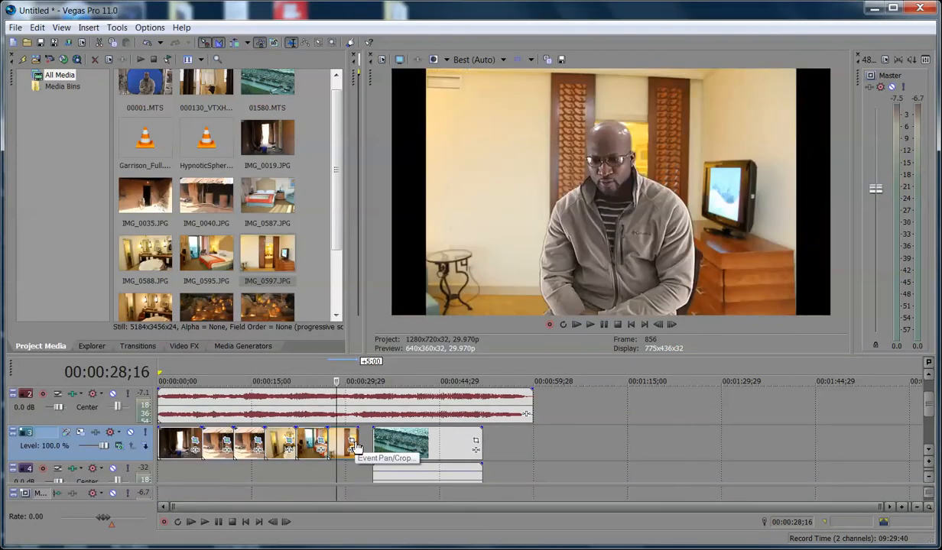
{"action": "left_click", "coordinate": [351, 444]}
{"action": "left_click", "coordinate": [422, 196]}
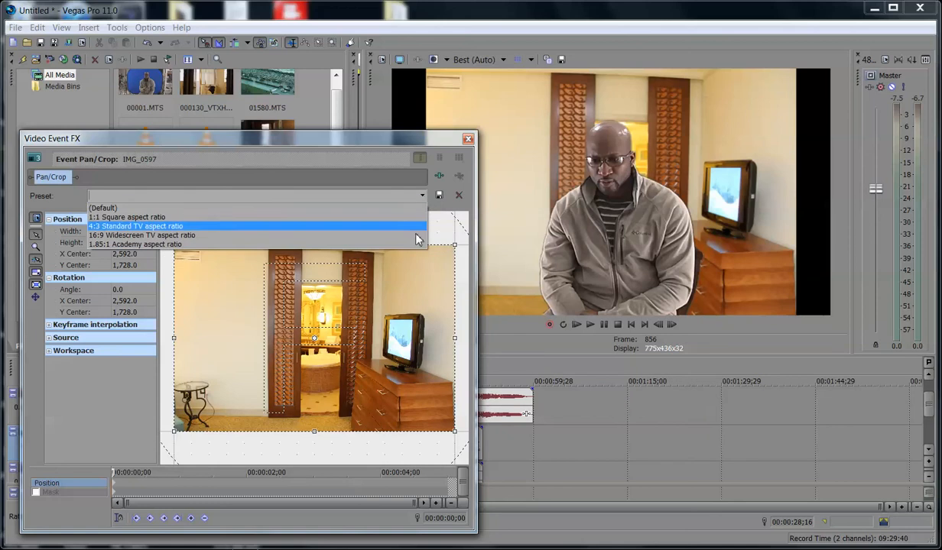
{"action": "left_click", "coordinate": [415, 236]}
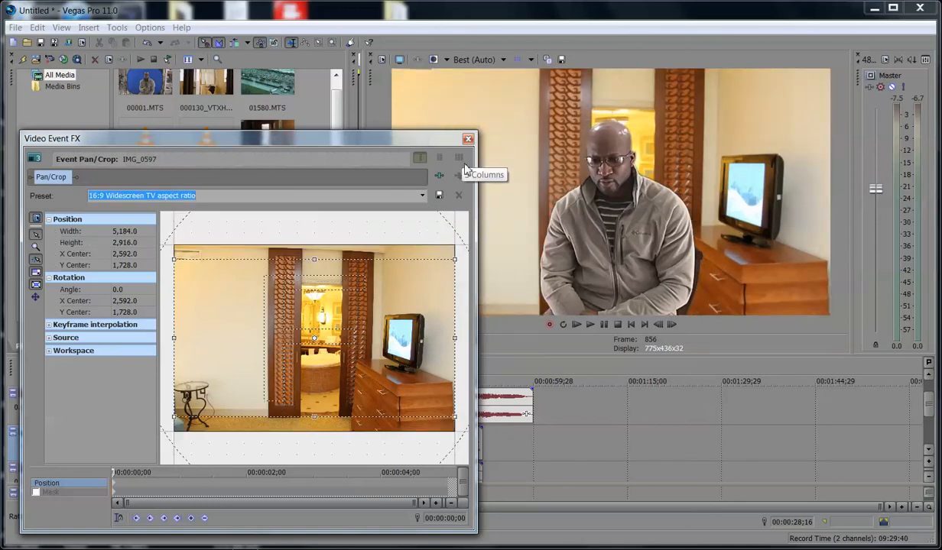
{"action": "left_click", "coordinate": [468, 138]}
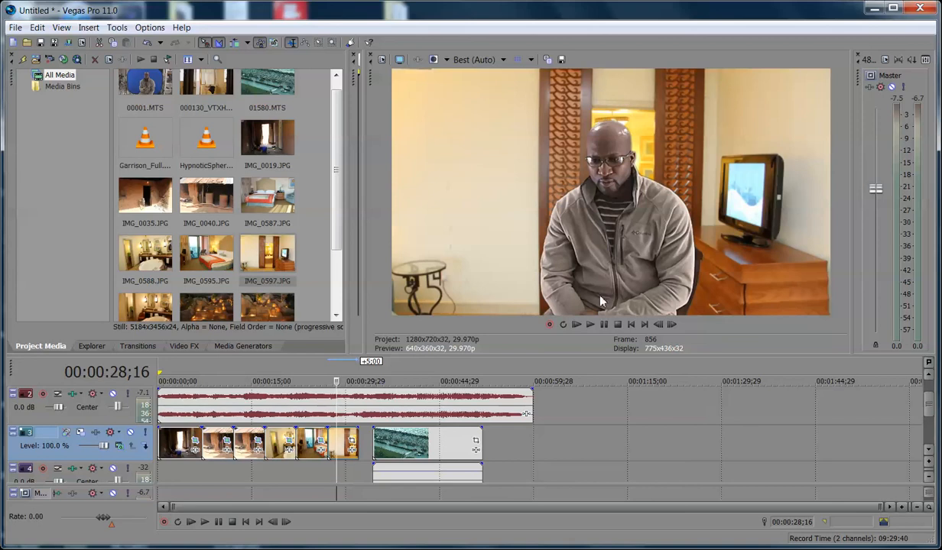
- Open the NewBlue V2 Chroma Key settings of the 00001 clip and show the mask in the preview
{"action": "left_click_drag", "start_coordinate": [928, 408], "coordinate": [930, 398]}
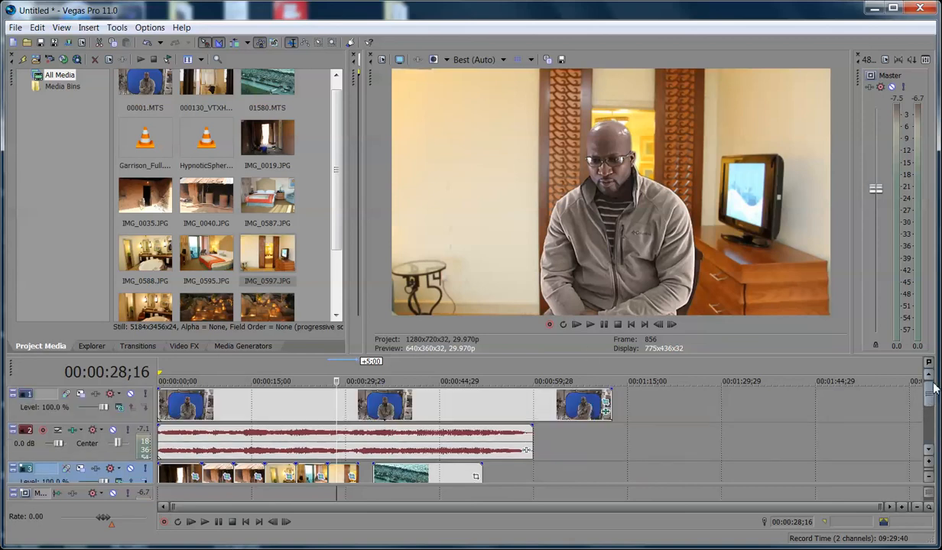
{"action": "left_click", "coordinate": [324, 409]}
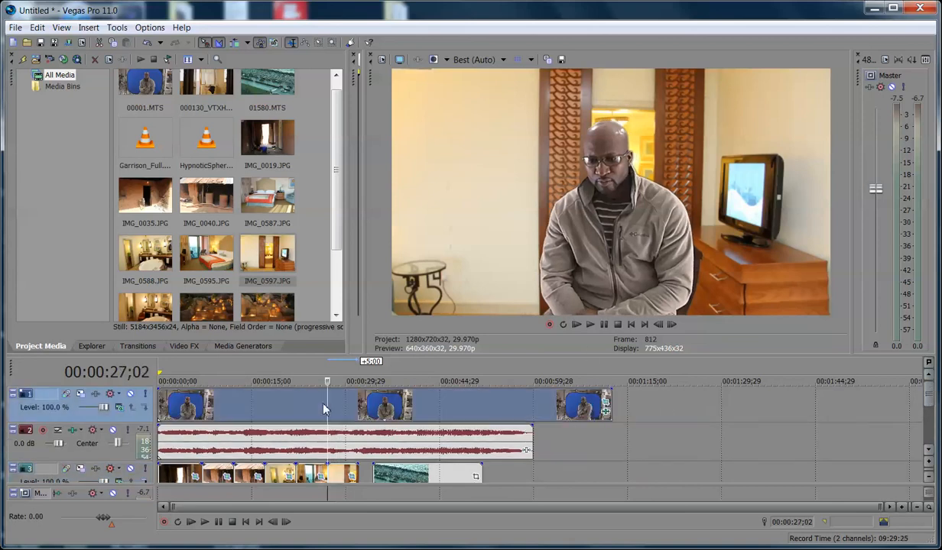
{"action": "left_click", "coordinate": [606, 413]}
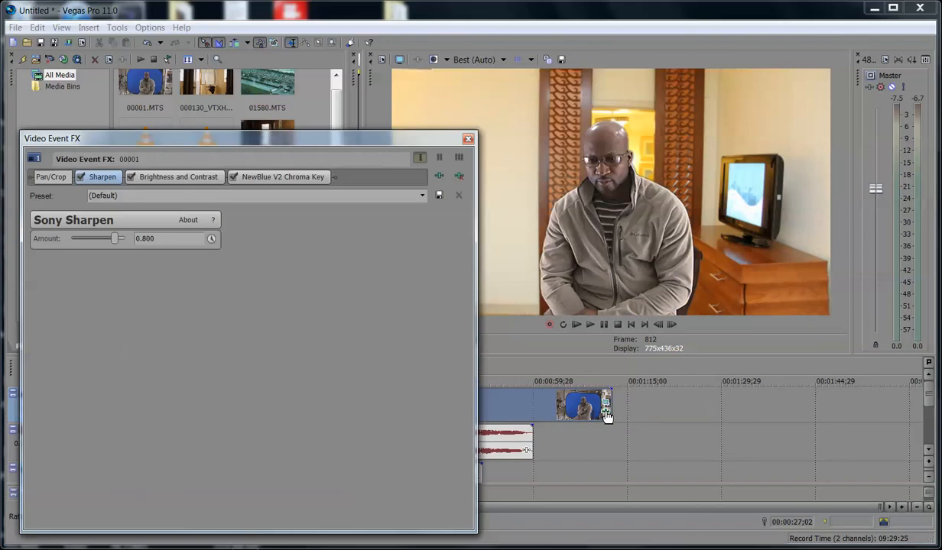
{"action": "left_click", "coordinate": [469, 142]}
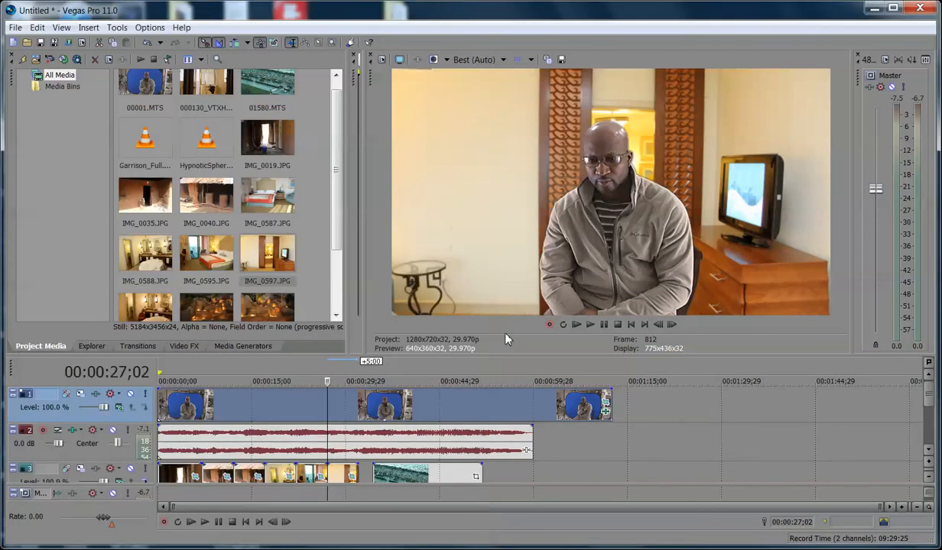
{"action": "left_click", "coordinate": [606, 414]}
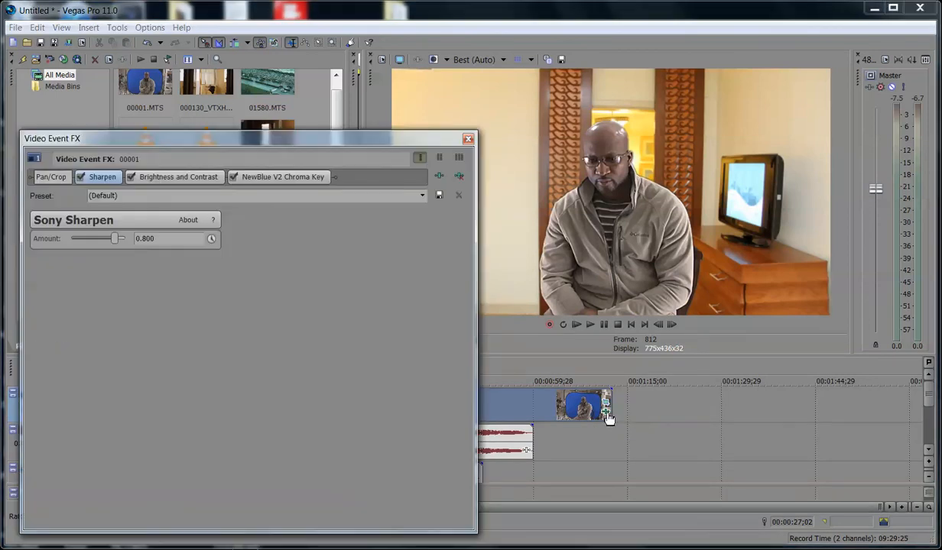
{"action": "left_click", "coordinate": [258, 179]}
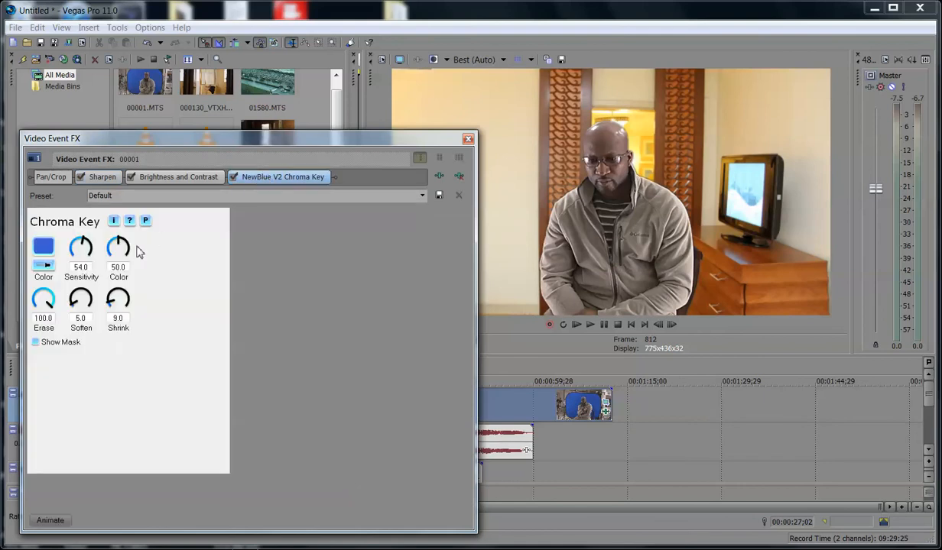
{"action": "left_click", "coordinate": [37, 344]}
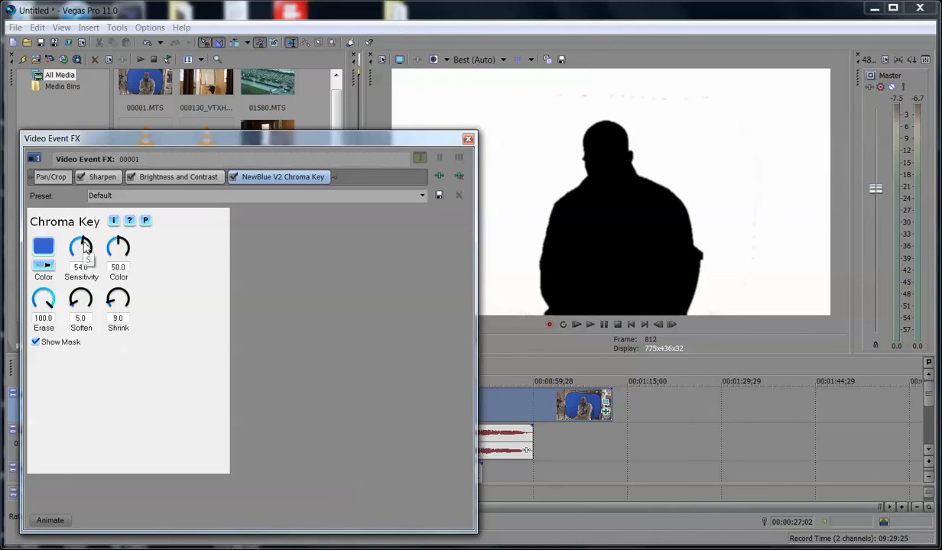
- Set the chroma key's Sensitivity to 58.7 and Color to 60.9, turn off Show Mask and close the effect settings
{"action": "left_click_drag", "start_coordinate": [84, 245], "coordinate": [88, 242]}
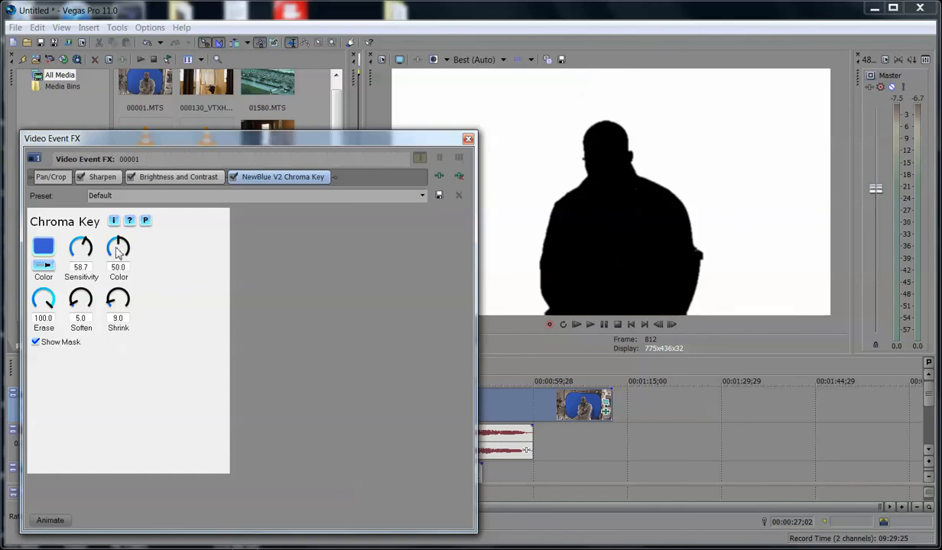
{"action": "left_click_drag", "start_coordinate": [118, 242], "coordinate": [119, 243]}
{"action": "left_click", "coordinate": [36, 343]}
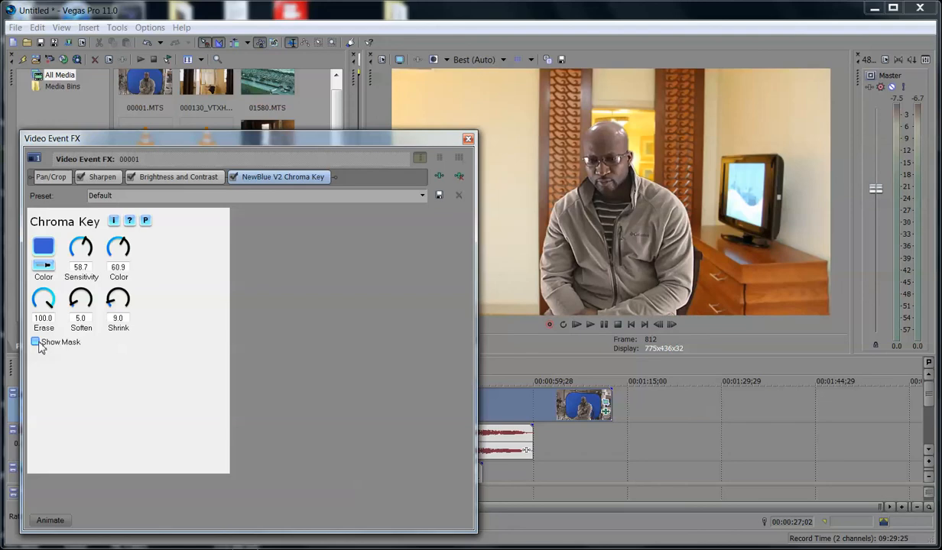
{"action": "left_click_drag", "start_coordinate": [127, 246], "coordinate": [150, 328]}
{"action": "left_click", "coordinate": [35, 343]}
{"action": "left_click", "coordinate": [468, 139]}
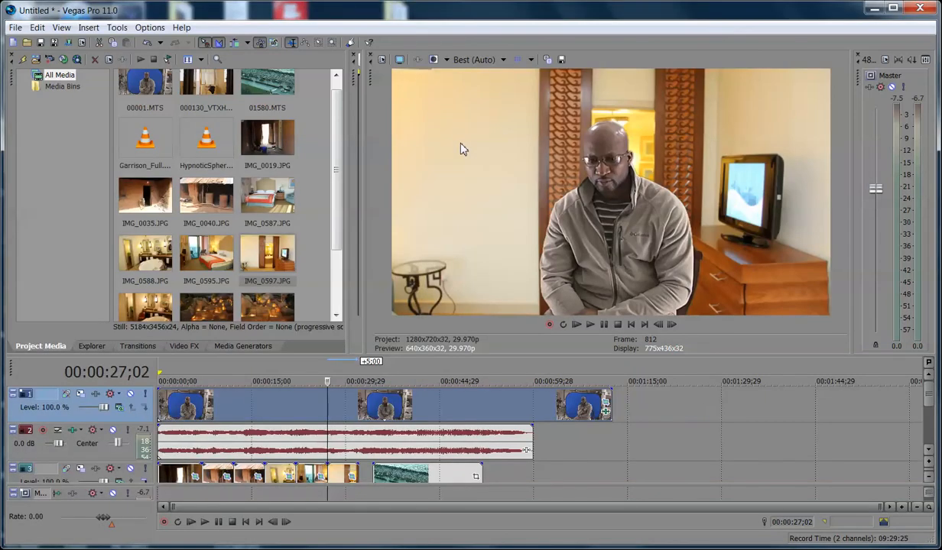
- Check the keyed subject against the background photos at several points in the first 20 seconds
{"action": "left_click", "coordinate": [282, 415]}
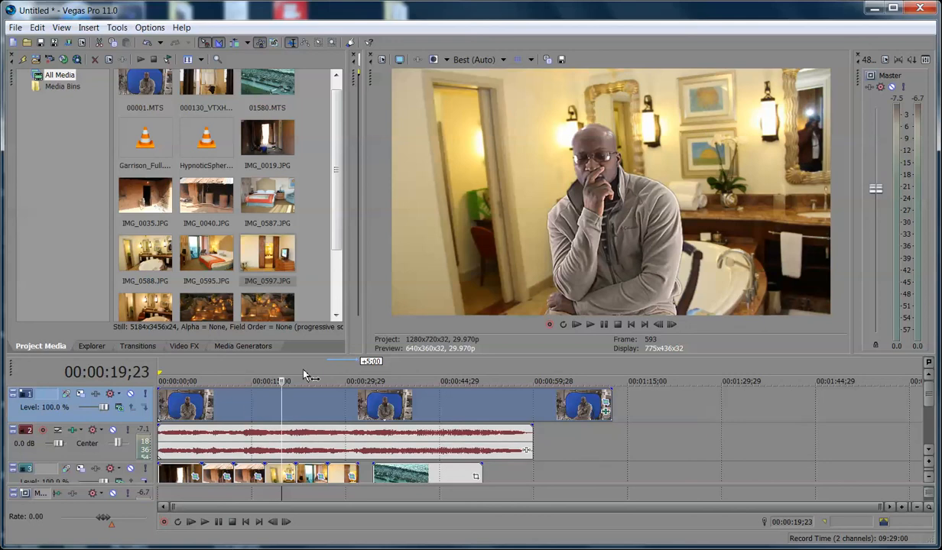
{"action": "left_click", "coordinate": [259, 408]}
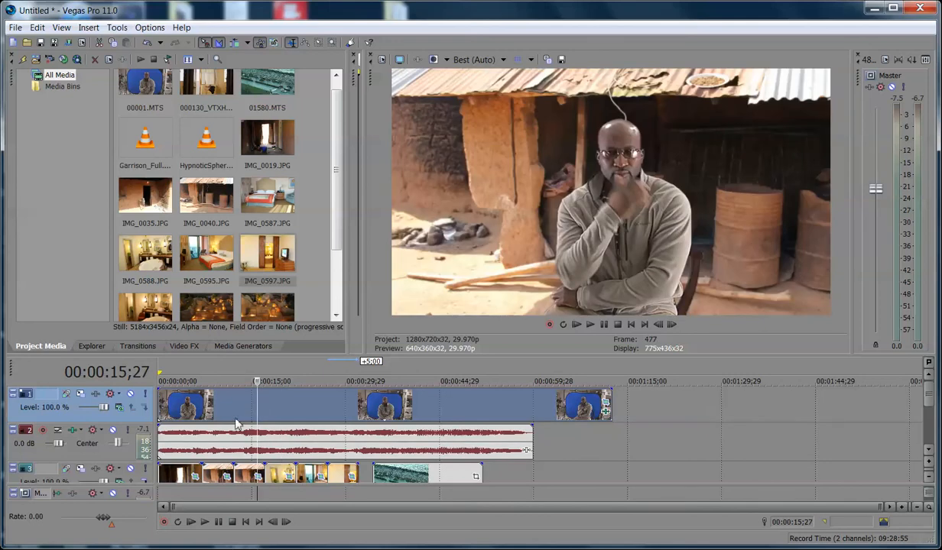
{"action": "left_click", "coordinate": [226, 415]}
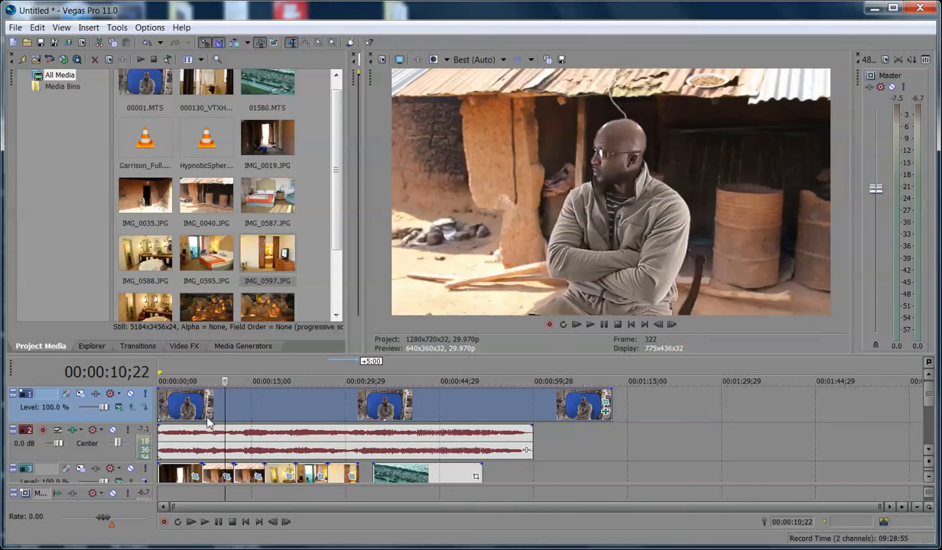
{"action": "left_click", "coordinate": [182, 413]}
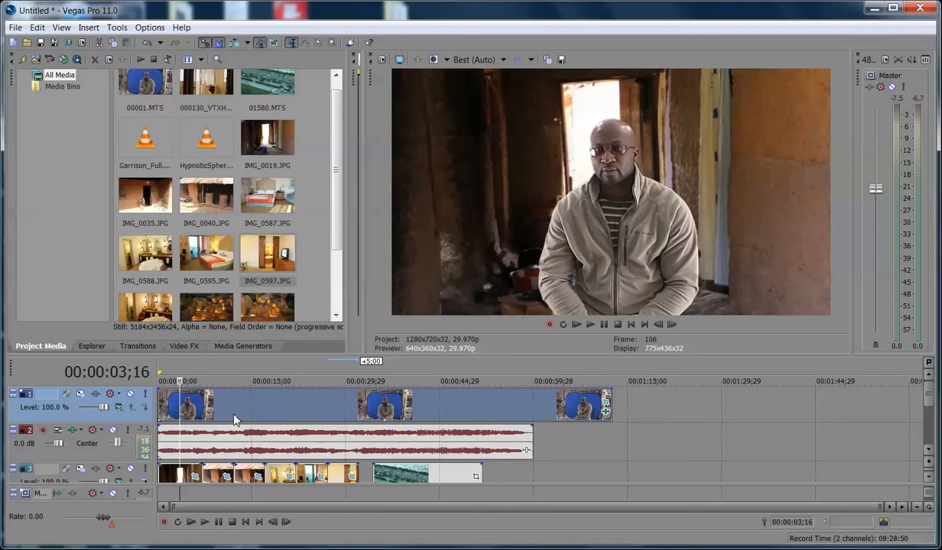
{"action": "left_click", "coordinate": [218, 401]}
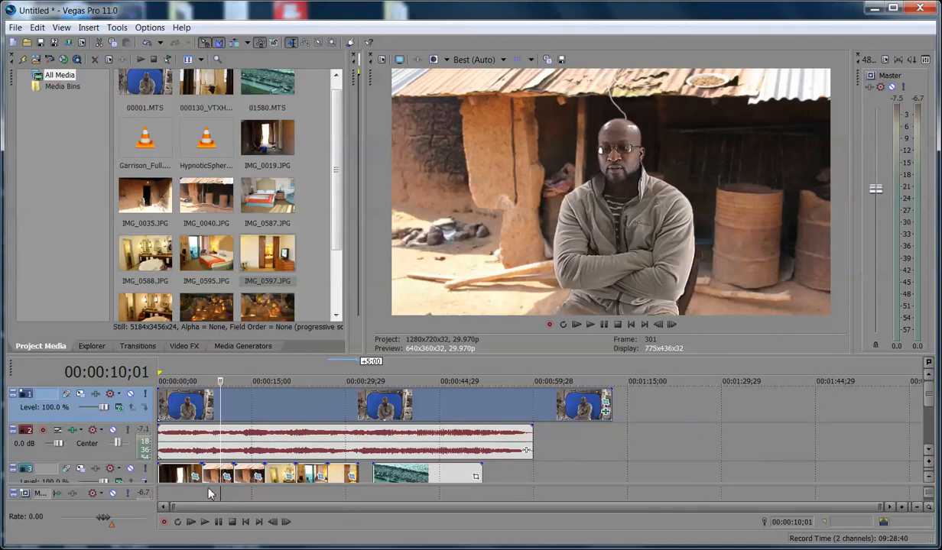
- Apply the Sharpen effect's (Default) preset to the IMG_0019 background and close its settings
{"action": "left_click", "coordinate": [925, 413]}
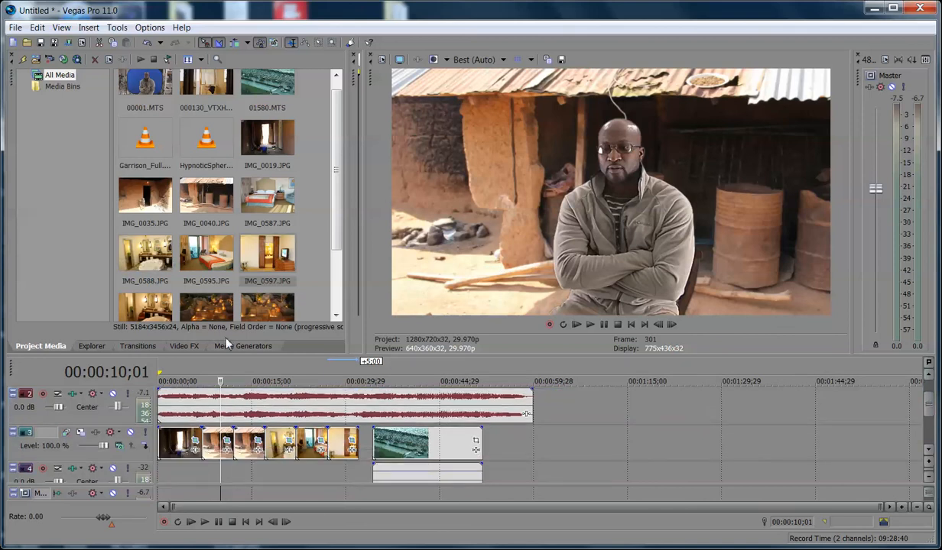
{"action": "left_click", "coordinate": [182, 346]}
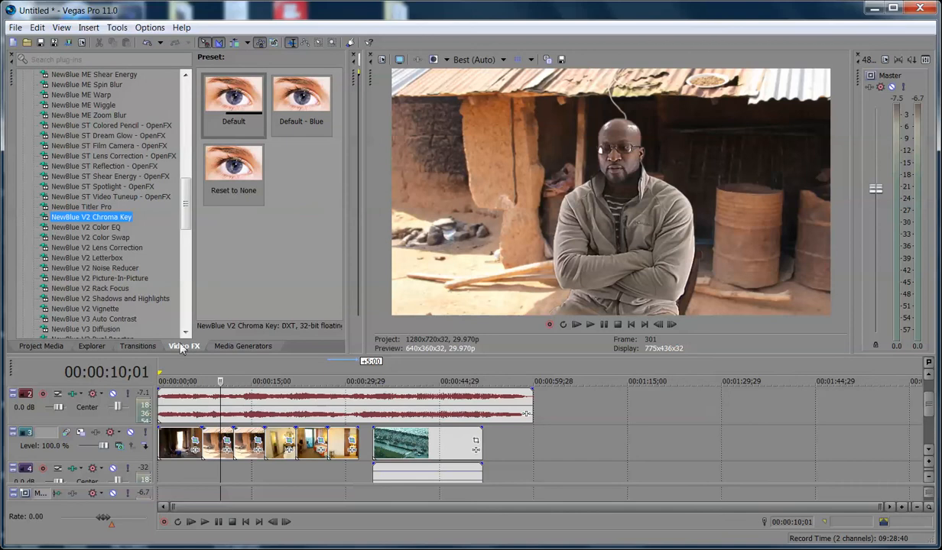
{"action": "left_click", "coordinate": [170, 443]}
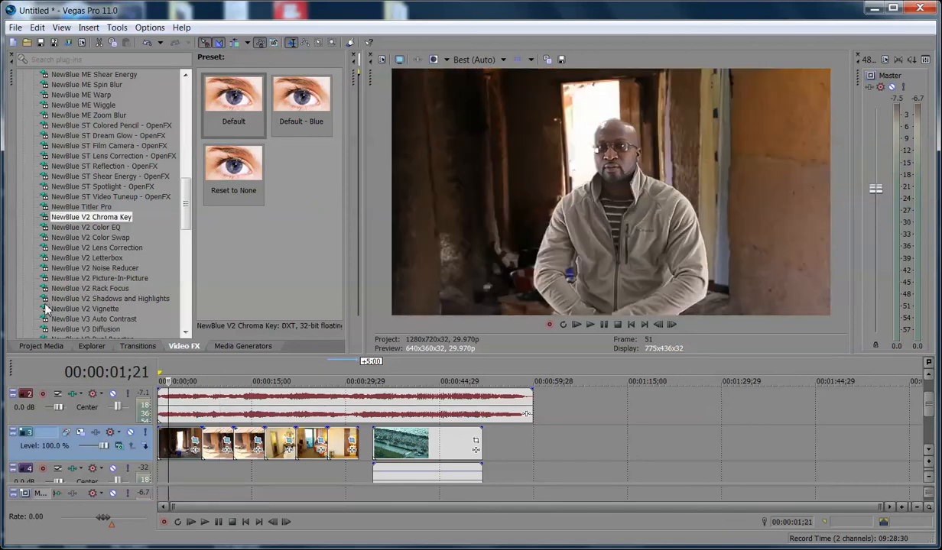
{"action": "left_click_drag", "start_coordinate": [185, 204], "coordinate": [185, 275]}
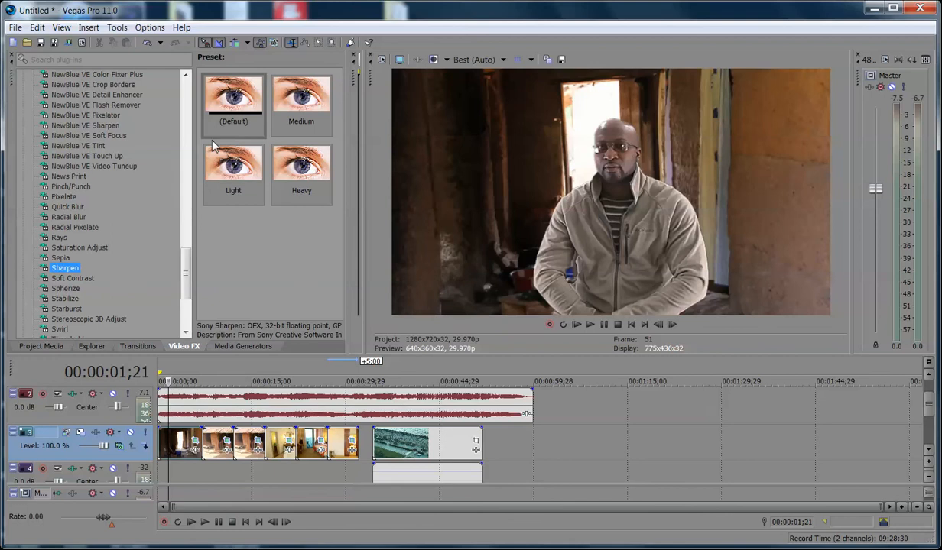
{"action": "left_click_drag", "start_coordinate": [235, 96], "coordinate": [176, 449]}
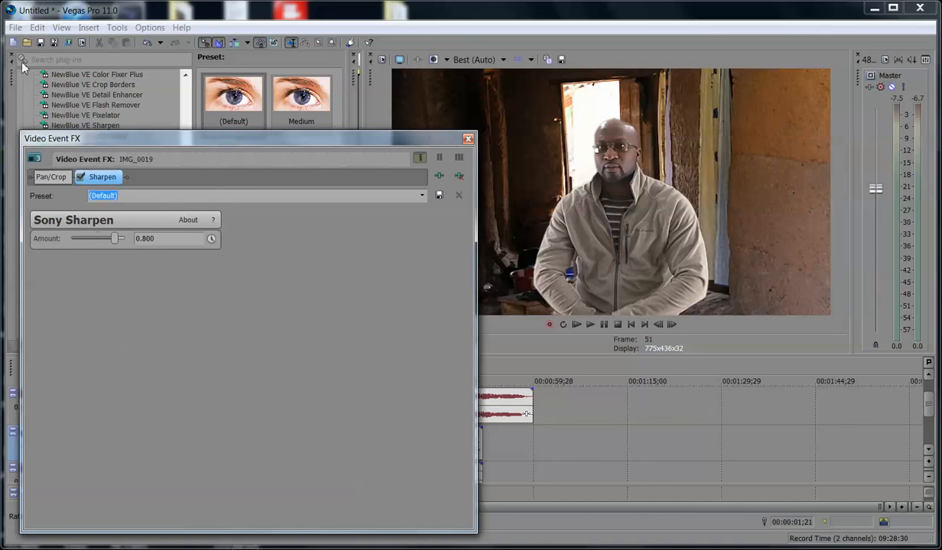
{"action": "left_click", "coordinate": [468, 140]}
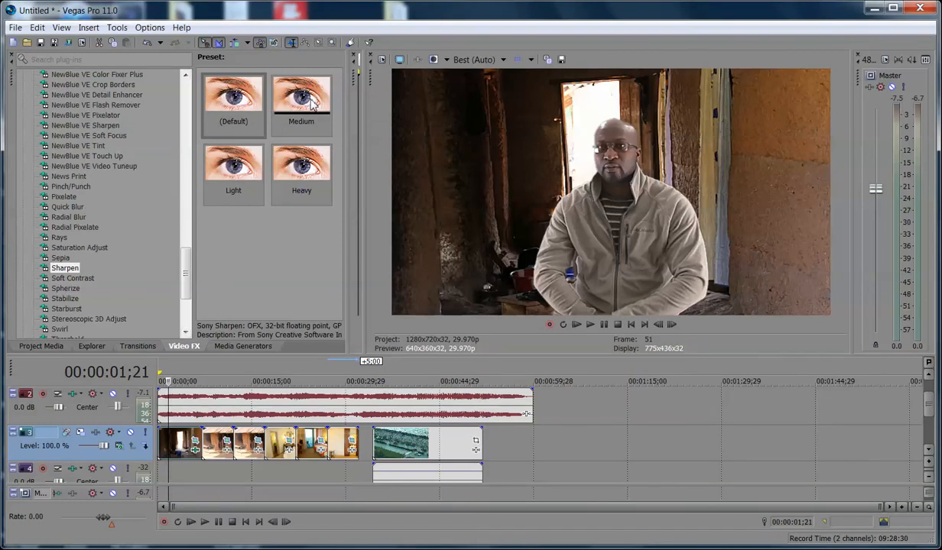
{"action": "left_click_drag", "start_coordinate": [301, 97], "coordinate": [215, 444]}
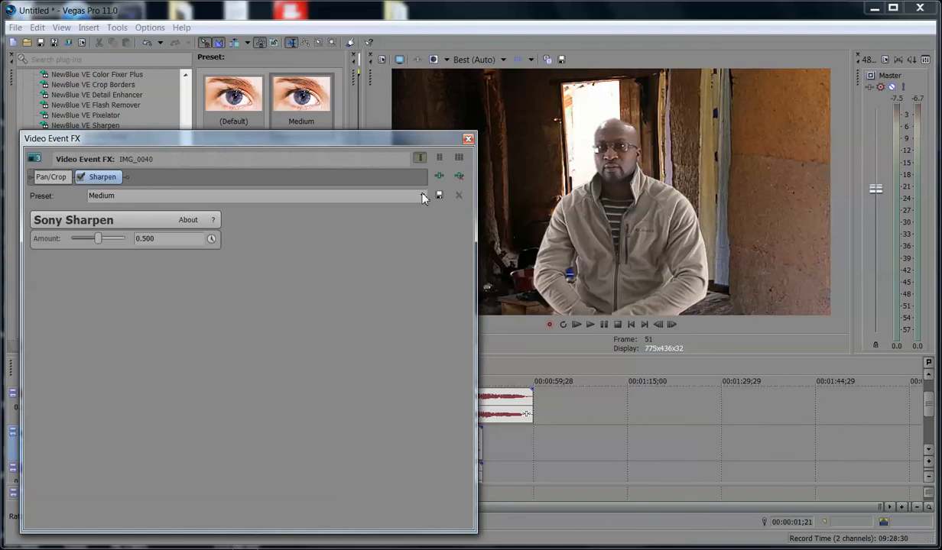
{"action": "left_click", "coordinate": [459, 176]}
{"action": "left_click", "coordinate": [469, 138]}
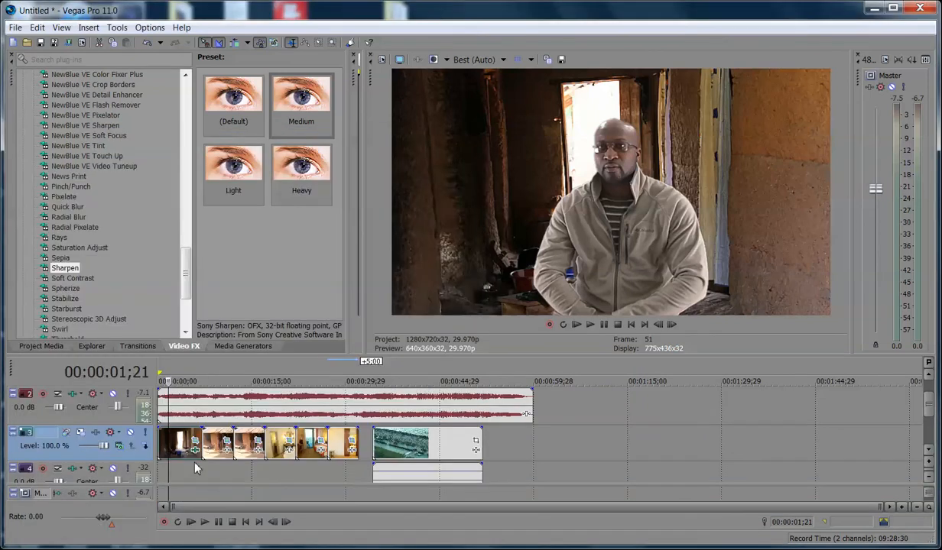
- Apply the Heavy Sharpen preset to the second and third background clips showing the IMG_0040 photo, closing each one's settings
{"action": "left_click", "coordinate": [213, 382]}
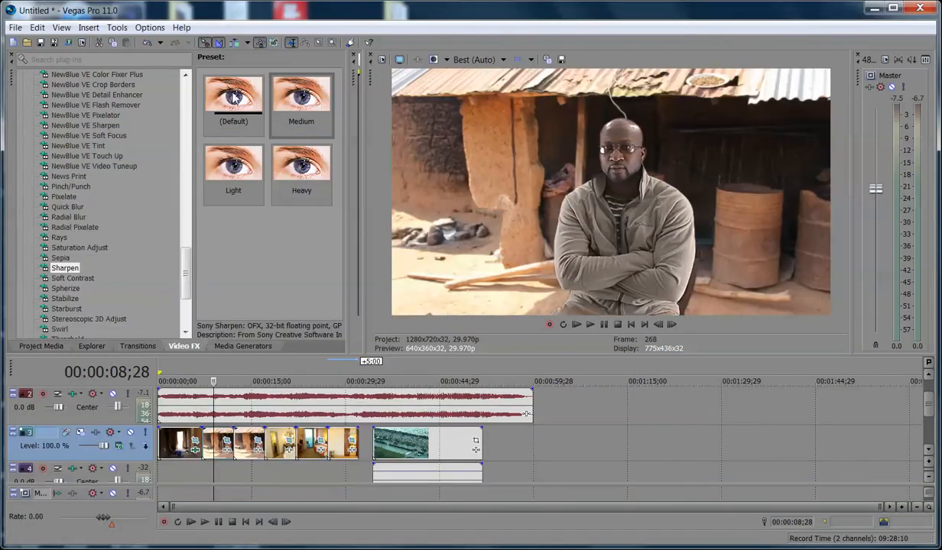
{"action": "left_click_drag", "start_coordinate": [298, 165], "coordinate": [223, 439]}
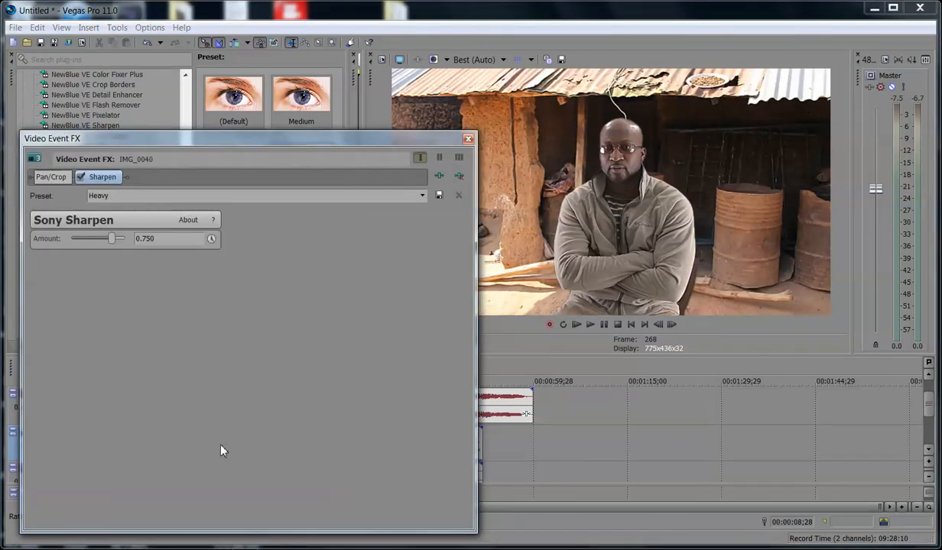
{"action": "left_click", "coordinate": [469, 140]}
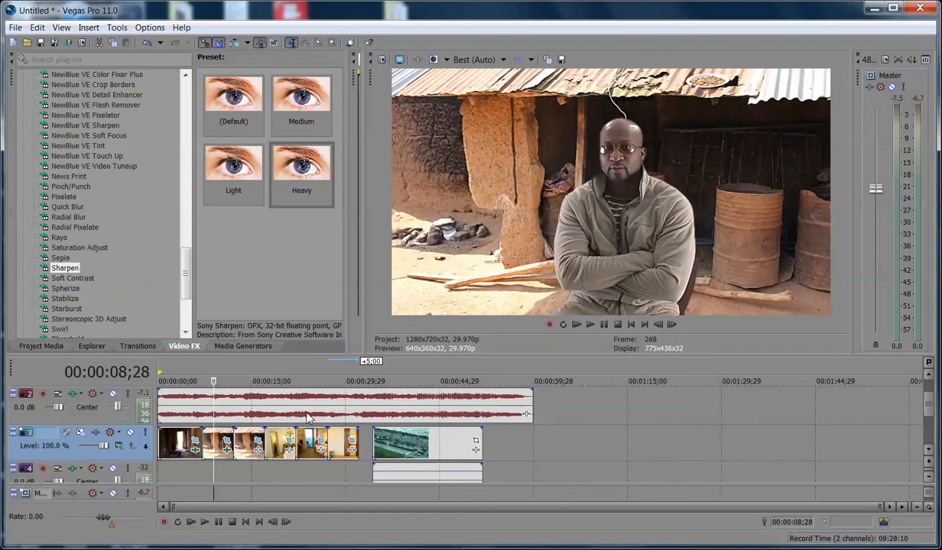
{"action": "left_click", "coordinate": [246, 416]}
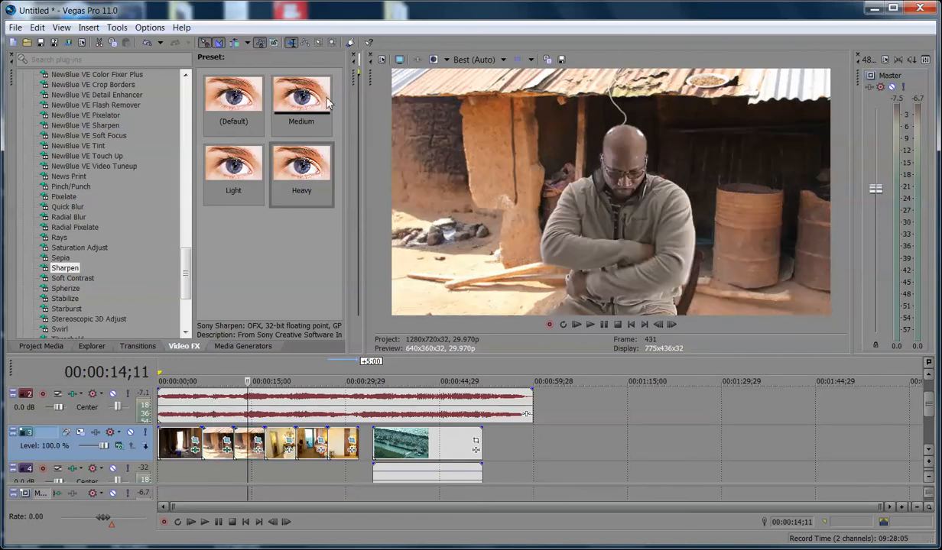
{"action": "left_click_drag", "start_coordinate": [294, 165], "coordinate": [245, 444]}
{"action": "left_click", "coordinate": [469, 138]}
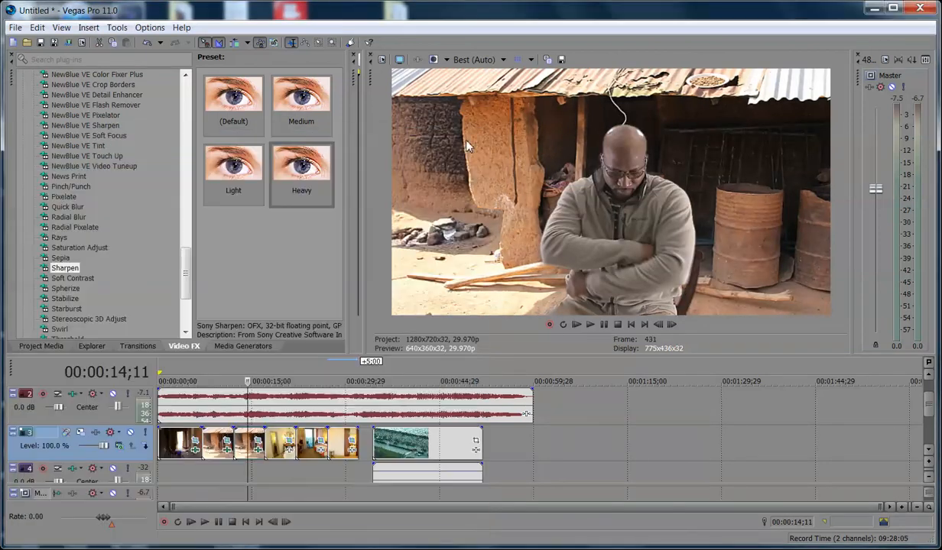
- Apply the Heavy Sharpen preset to the IMG_0588 and IMG_0595 backgrounds, closing each one's settings
{"action": "left_click", "coordinate": [273, 425]}
{"action": "left_click_drag", "start_coordinate": [321, 191], "coordinate": [285, 444]}
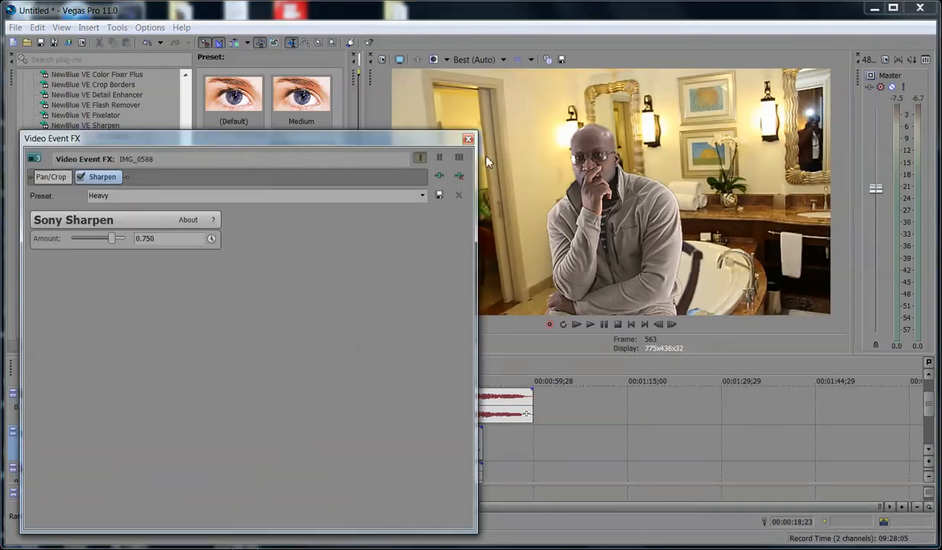
{"action": "left_click", "coordinate": [468, 138]}
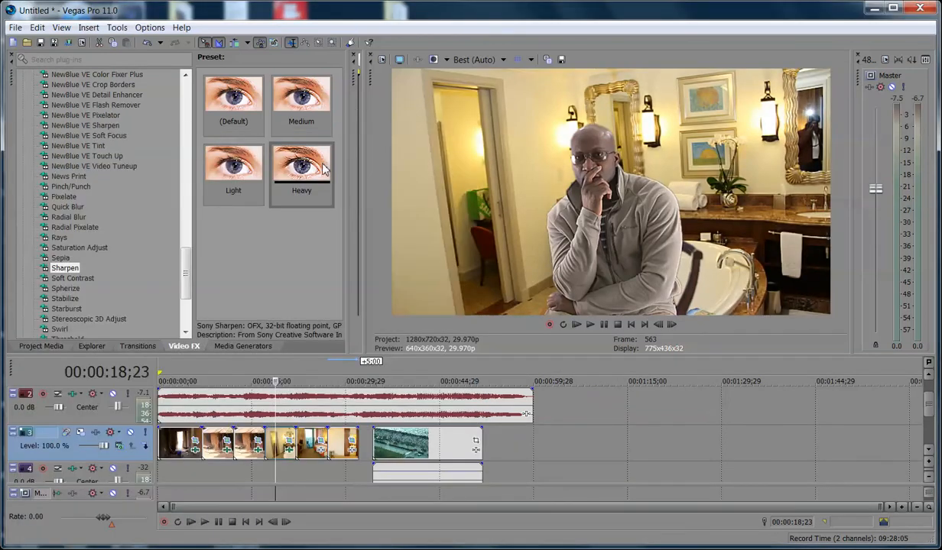
{"action": "left_click", "coordinate": [309, 442]}
{"action": "left_click_drag", "start_coordinate": [307, 170], "coordinate": [305, 440]}
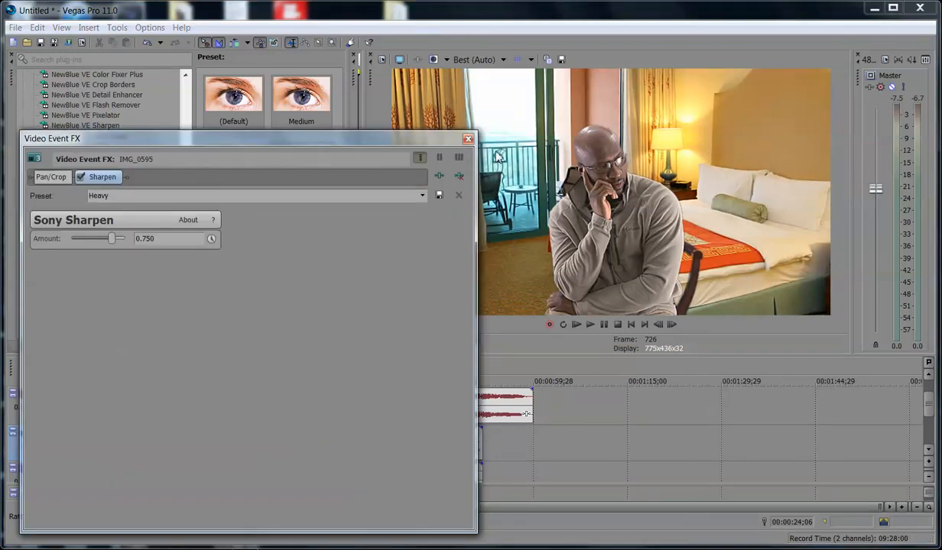
{"action": "left_click", "coordinate": [469, 139]}
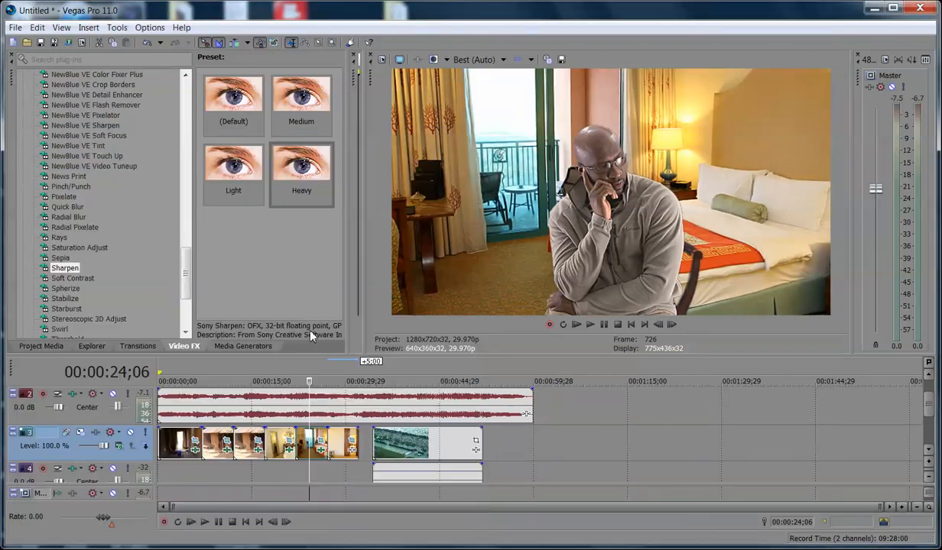
- Apply the Heavy Sharpen preset to the IMG_0597 background, close its settings and return the playhead to the IMG_0019 background
{"action": "left_click", "coordinate": [339, 419]}
{"action": "left_click_drag", "start_coordinate": [314, 191], "coordinate": [342, 446]}
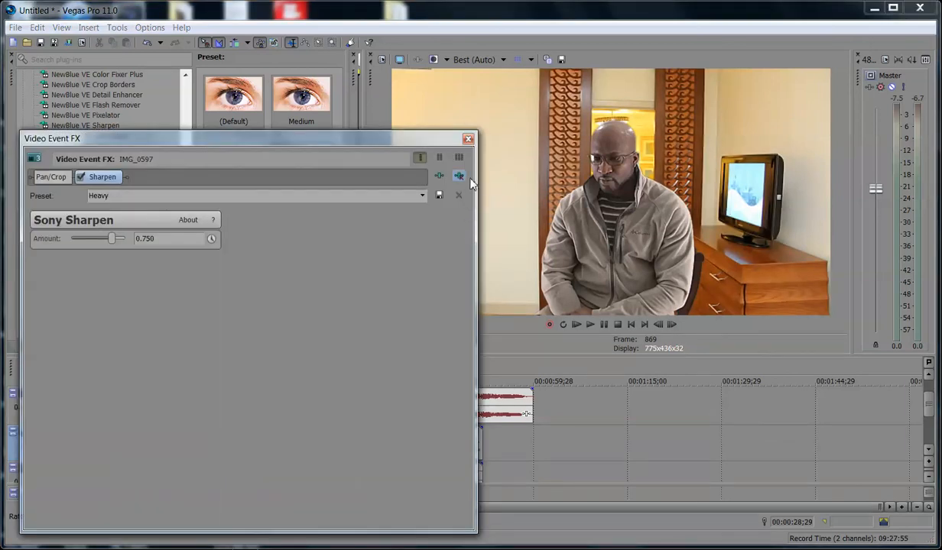
{"action": "left_click", "coordinate": [468, 139]}
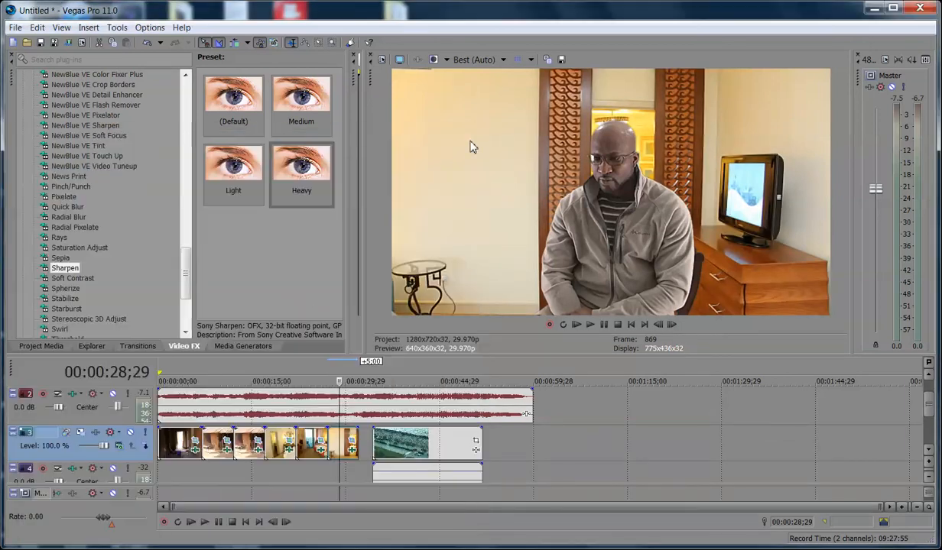
{"action": "left_click", "coordinate": [182, 432]}
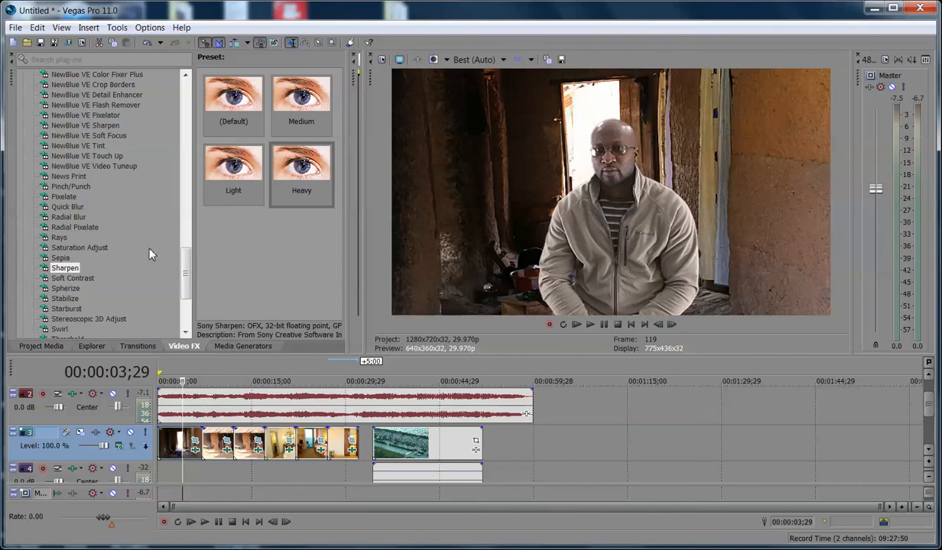
- Add the (Default) Brightness and Contrast effect to the IMG_0019 background, set its contrast to 0.200 and close the settings
{"action": "left_click_drag", "start_coordinate": [185, 273], "coordinate": [231, 115]}
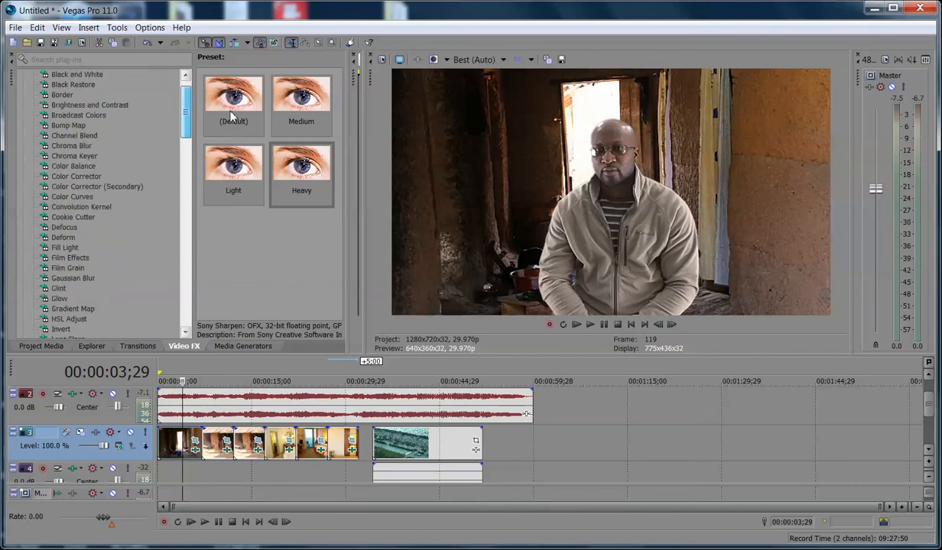
{"action": "scroll", "coordinate": [127, 126], "scroll_direction": "up", "scroll_amount": 1}
{"action": "left_click", "coordinate": [111, 125]}
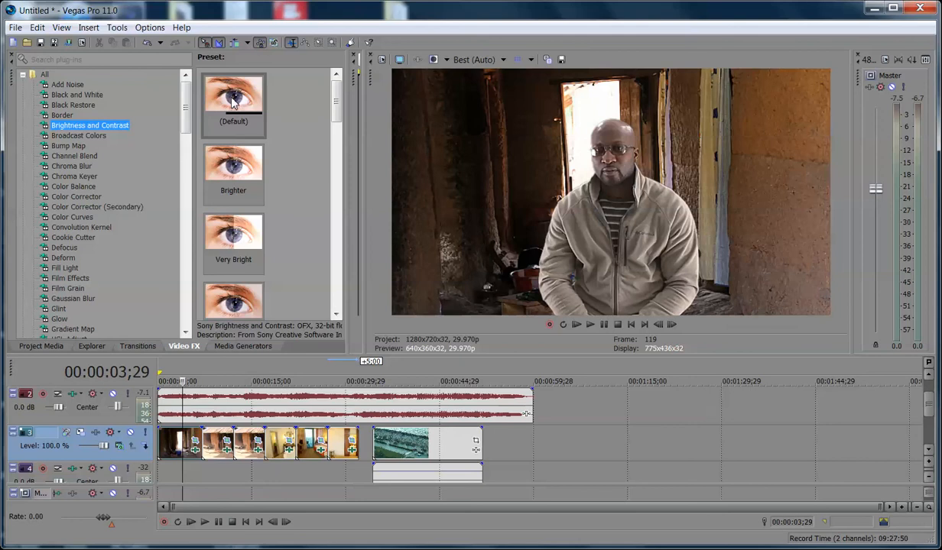
{"action": "left_click_drag", "start_coordinate": [233, 103], "coordinate": [191, 442]}
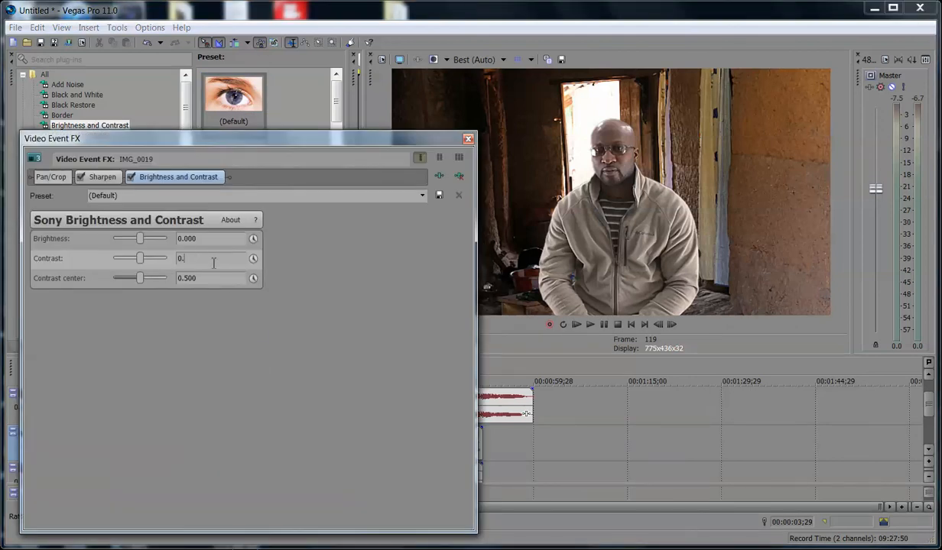
{"action": "key", "text": "Tab"}
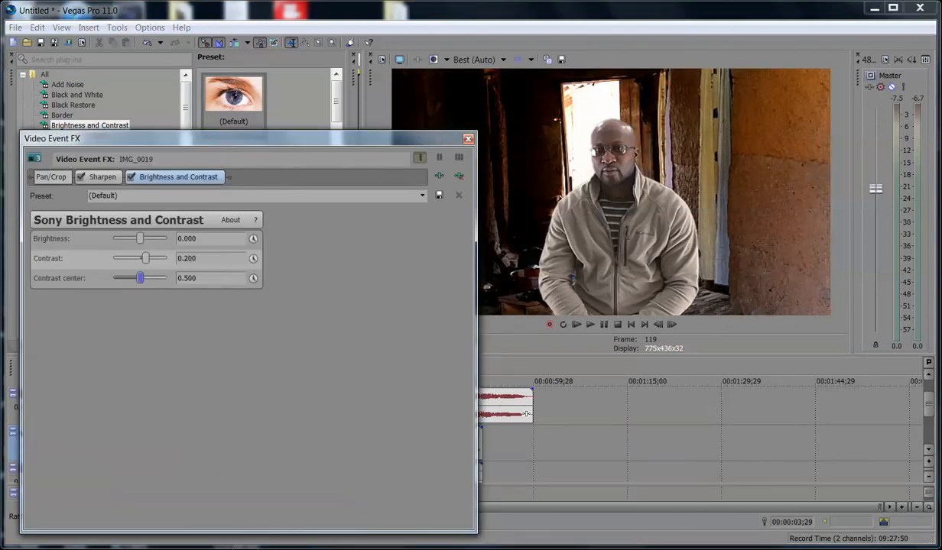
{"action": "left_click", "coordinate": [468, 138]}
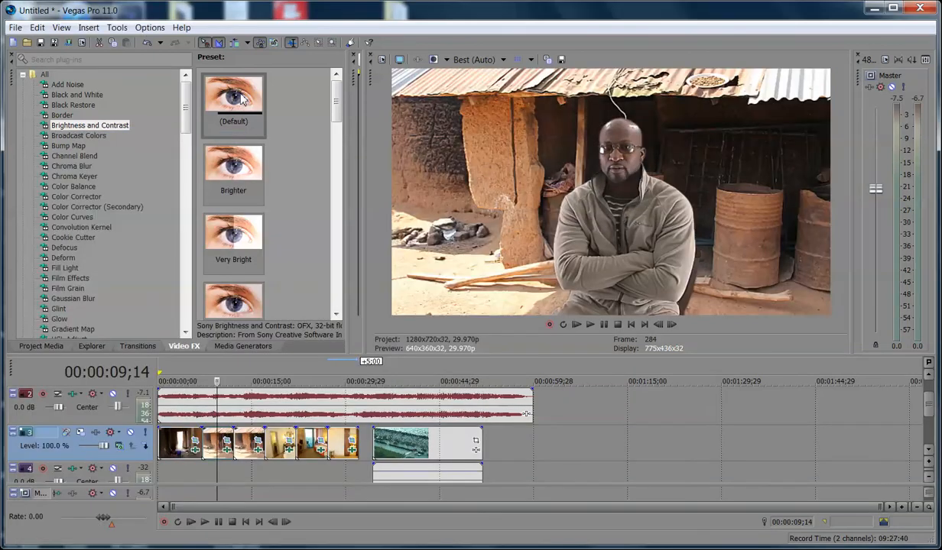
- Add the (Default) Brightness and Contrast effect to both IMG_0040 backgrounds, setting each contrast to 0.200 and closing the settings
{"action": "left_click_drag", "start_coordinate": [233, 99], "coordinate": [216, 442]}
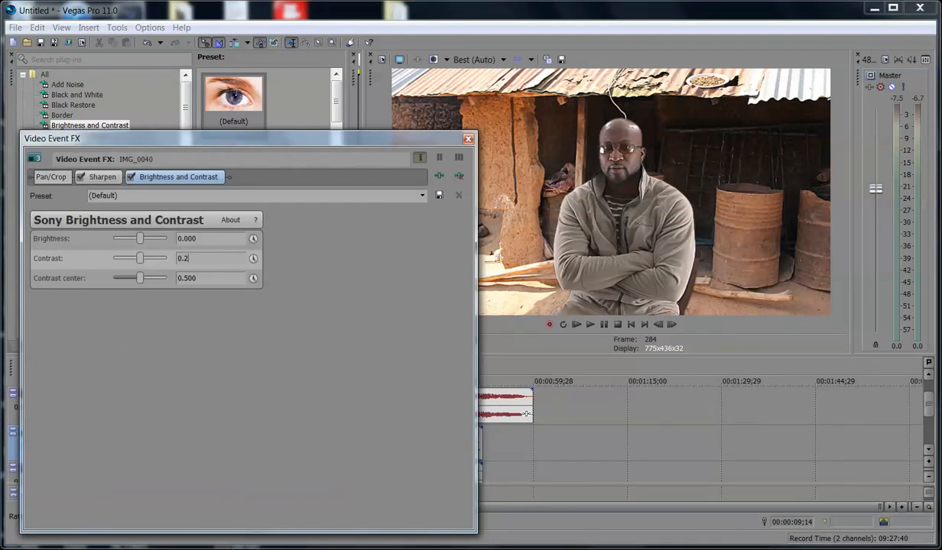
{"action": "left_click_drag", "start_coordinate": [139, 258], "coordinate": [145, 259]}
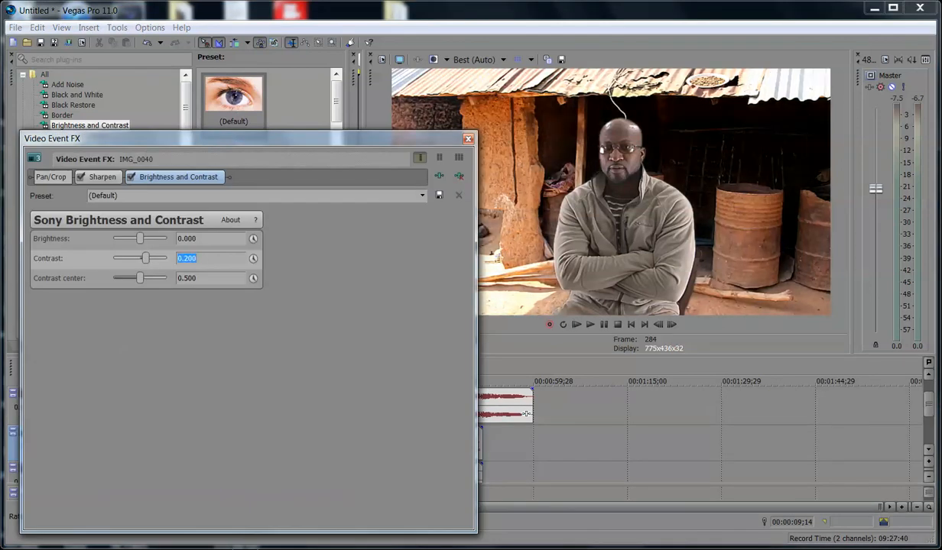
{"action": "left_click", "coordinate": [468, 139]}
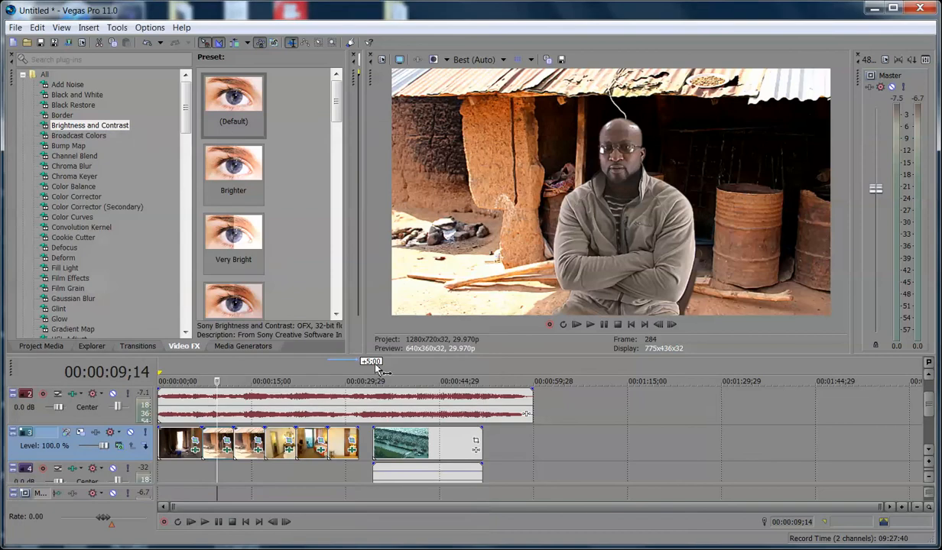
{"action": "left_click", "coordinate": [248, 433]}
{"action": "left_click_drag", "start_coordinate": [230, 94], "coordinate": [246, 436]}
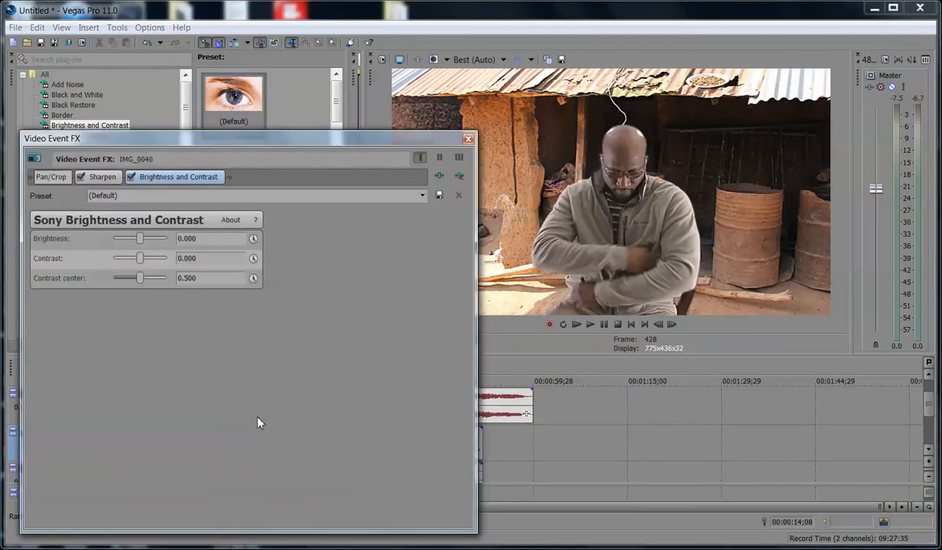
{"action": "left_click", "coordinate": [204, 260]}
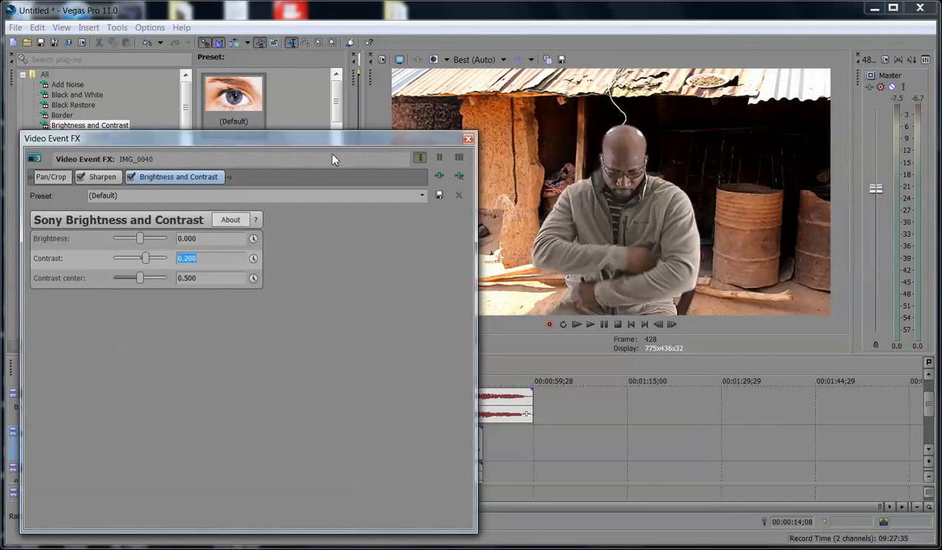
{"action": "left_click", "coordinate": [468, 139]}
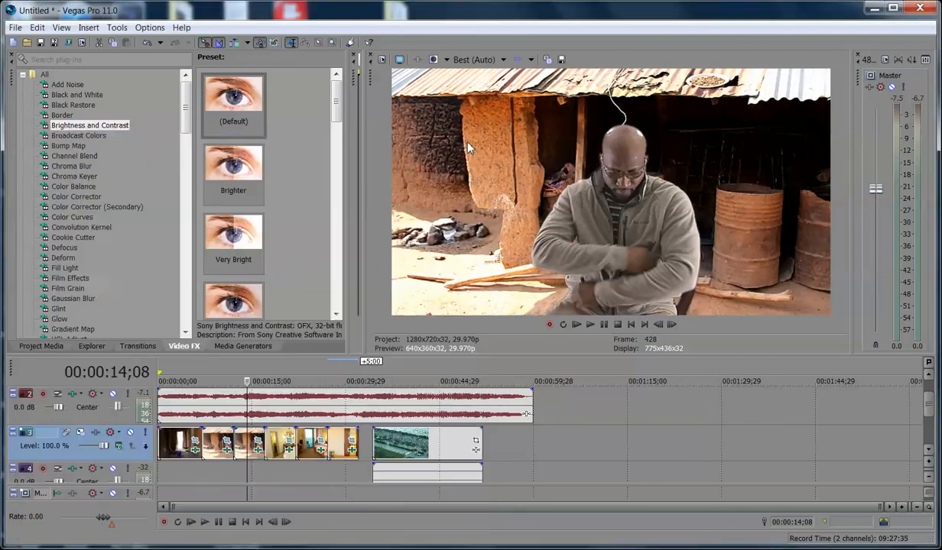
- Add the (Default) Brightness and Contrast effect to the IMG_0588 and IMG_0595 backgrounds, setting each contrast to 0.200 and closing the settings
{"action": "left_click", "coordinate": [275, 435]}
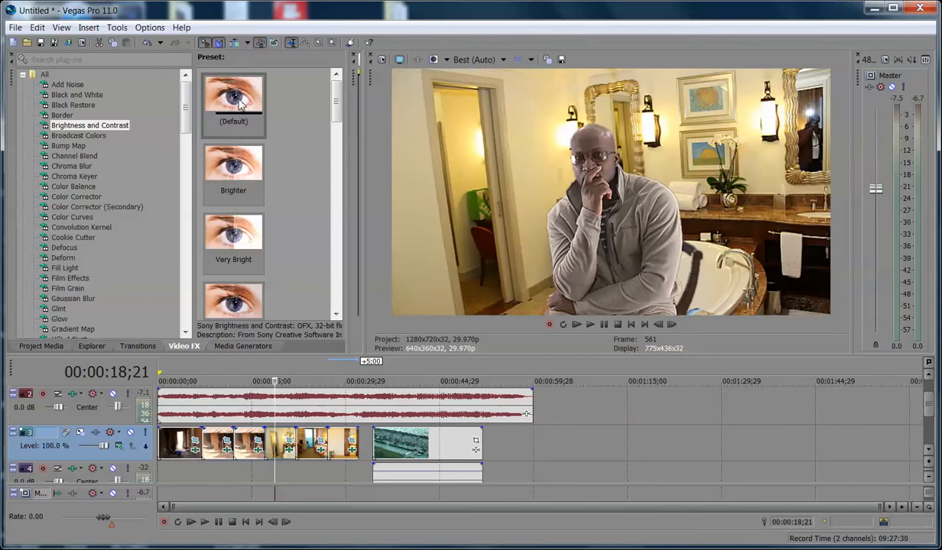
{"action": "left_click_drag", "start_coordinate": [235, 105], "coordinate": [282, 440]}
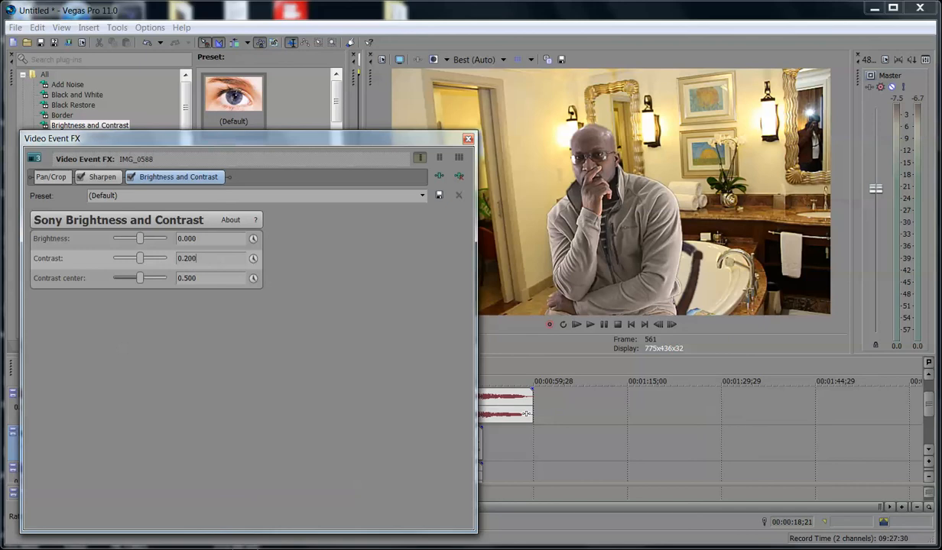
{"action": "left_click_drag", "start_coordinate": [139, 259], "coordinate": [145, 258]}
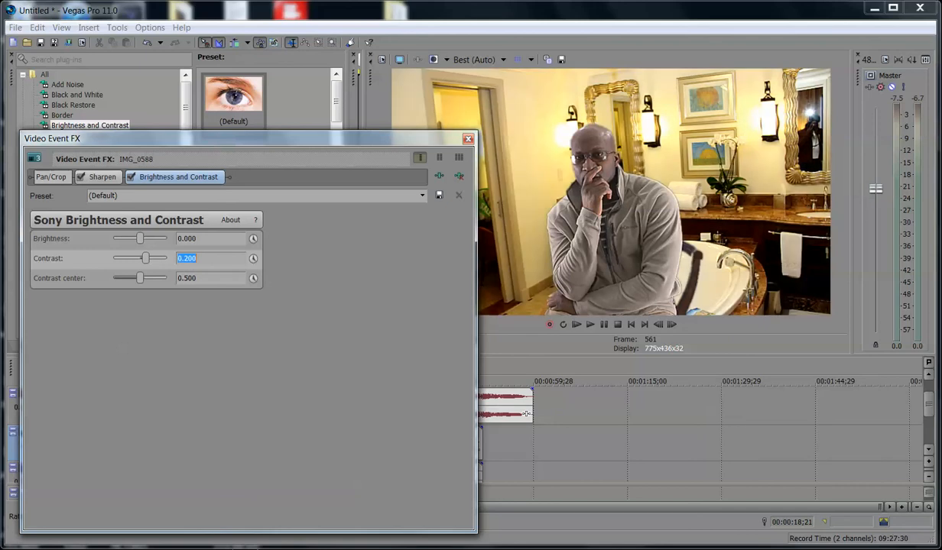
{"action": "left_click", "coordinate": [468, 139]}
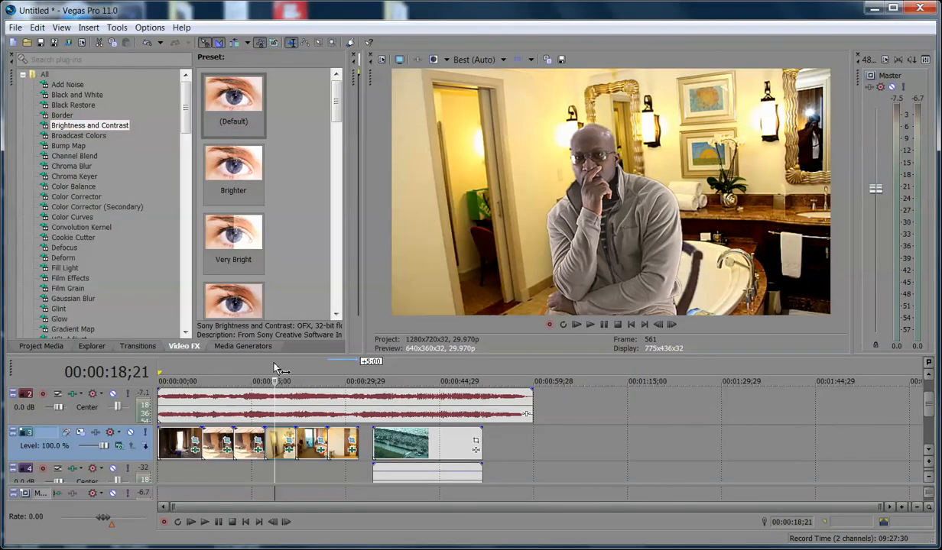
{"action": "left_click", "coordinate": [306, 439]}
{"action": "left_click_drag", "start_coordinate": [239, 109], "coordinate": [305, 434]}
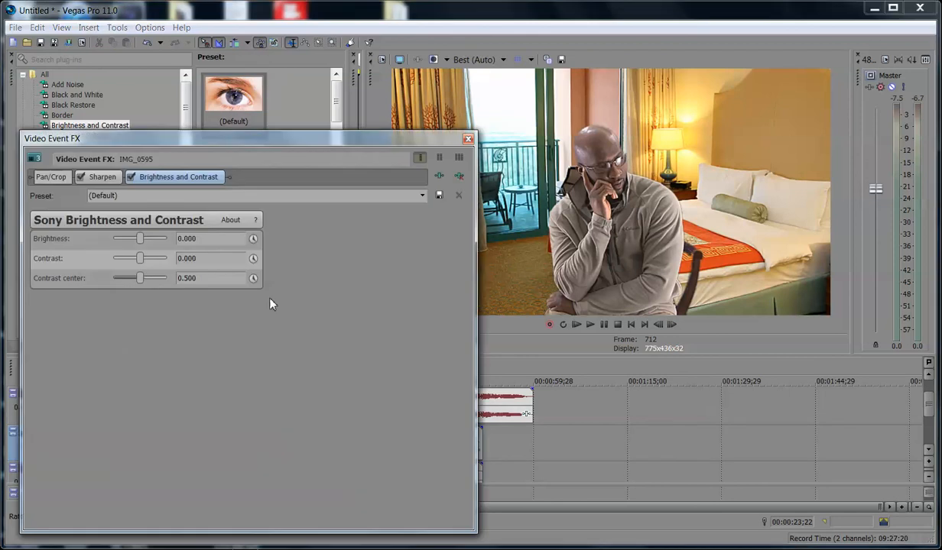
{"action": "left_click", "coordinate": [212, 260]}
{"action": "key", "text": "Return"}
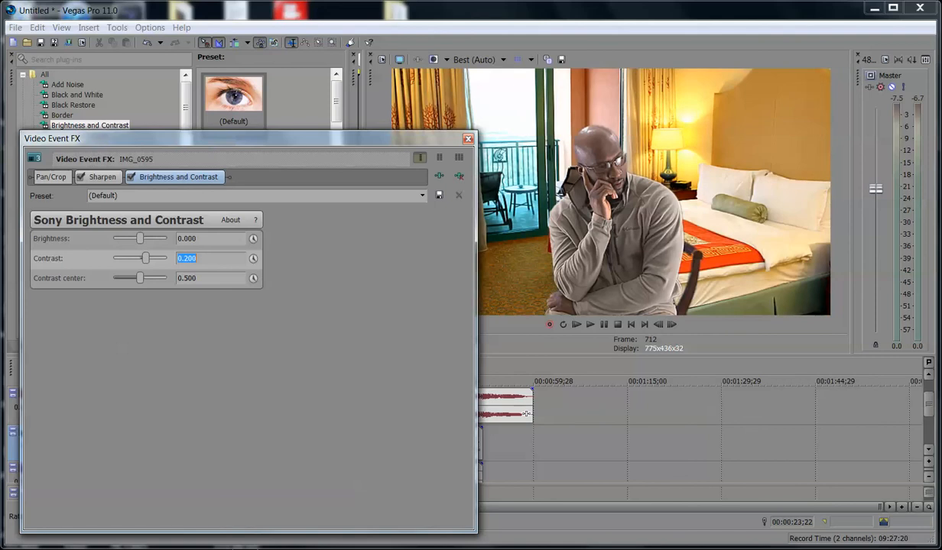
{"action": "left_click", "coordinate": [467, 138]}
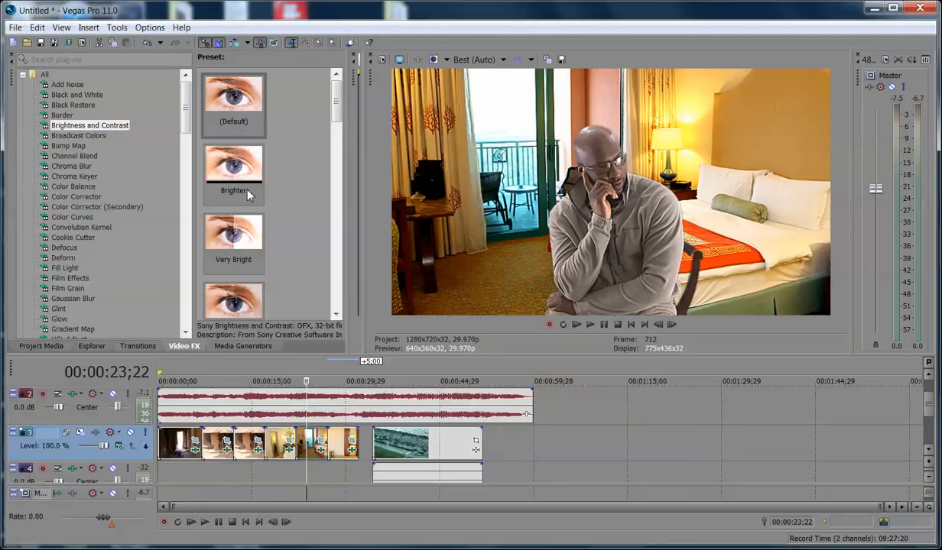
- Add the (Default) Brightness and Contrast effect to the IMG_0597 background, set its contrast to 0.200 and close the settings
{"action": "left_click", "coordinate": [340, 434]}
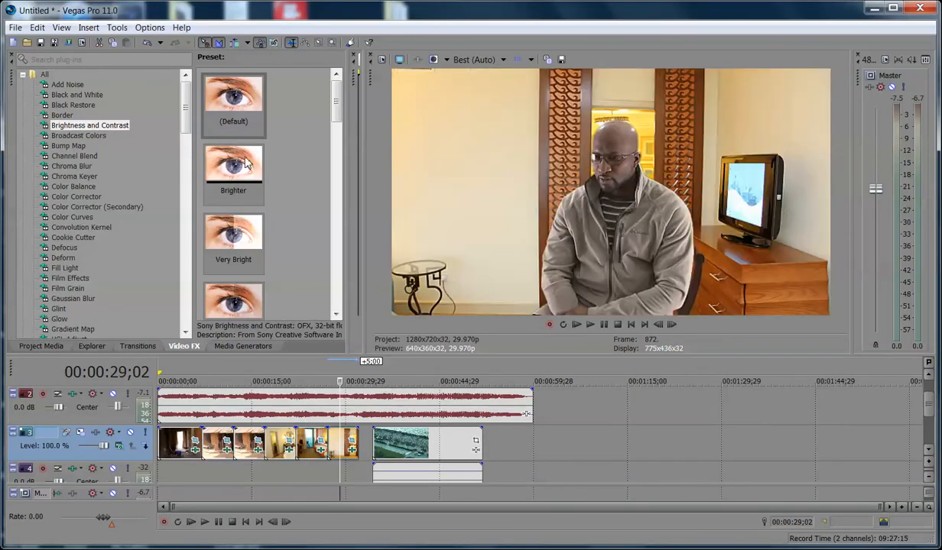
{"action": "left_click_drag", "start_coordinate": [237, 100], "coordinate": [330, 435]}
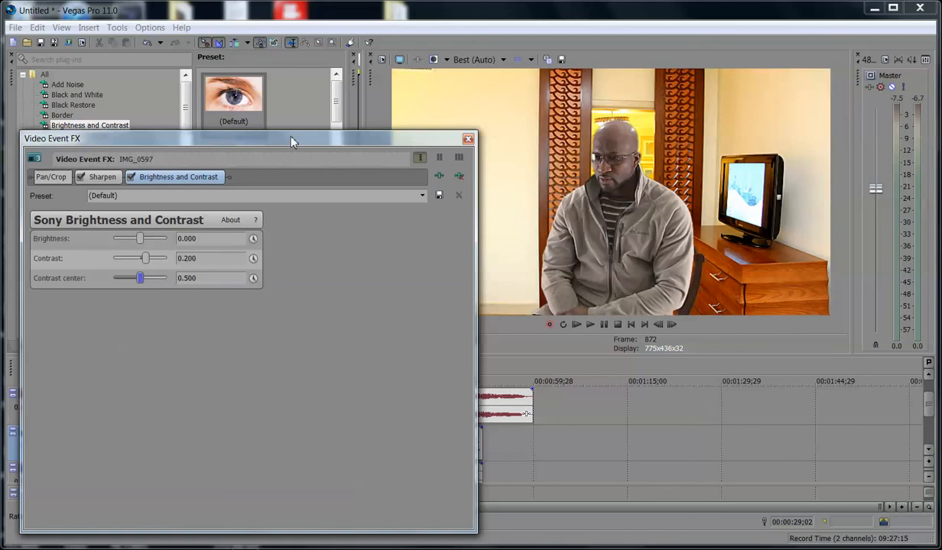
{"action": "left_click", "coordinate": [468, 139]}
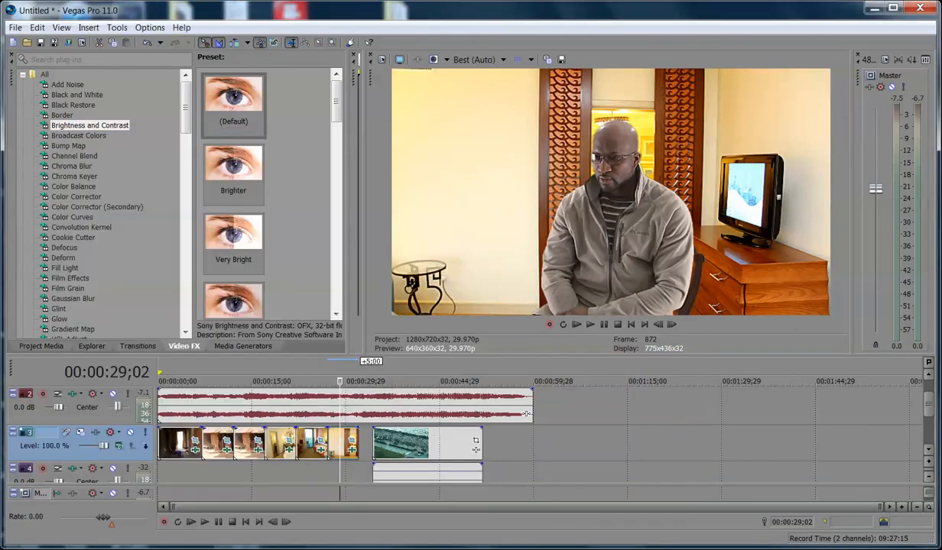
- Apply the NewBlue VE Color Fixer Plus effect's Outdoors preset to the keyed blue-screen clip on track 1
{"action": "left_click_drag", "start_coordinate": [928, 398], "coordinate": [931, 382]}
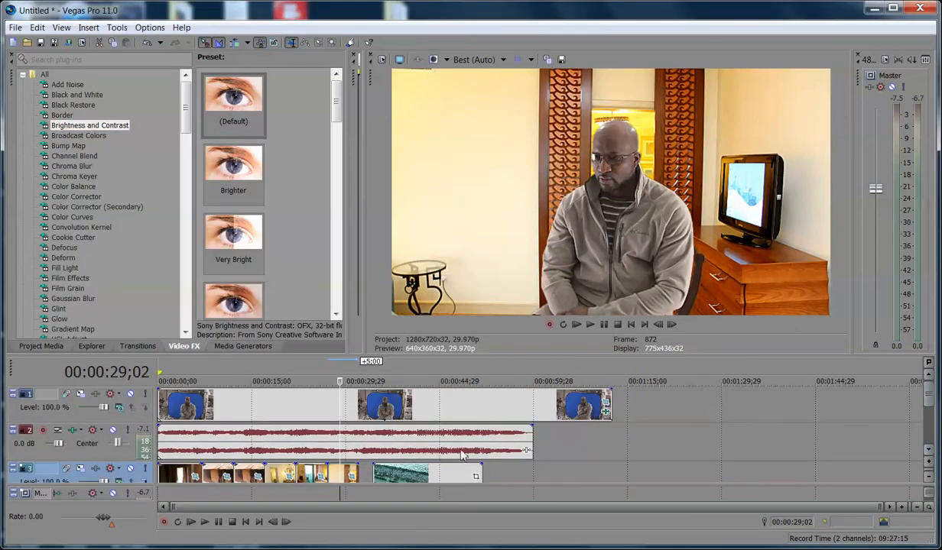
{"action": "left_click", "coordinate": [209, 404]}
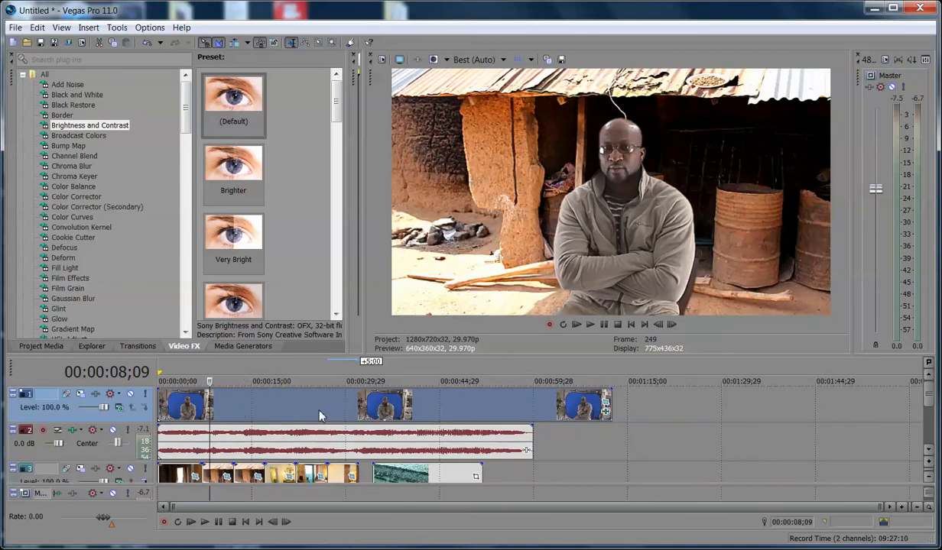
{"action": "left_click", "coordinate": [178, 411]}
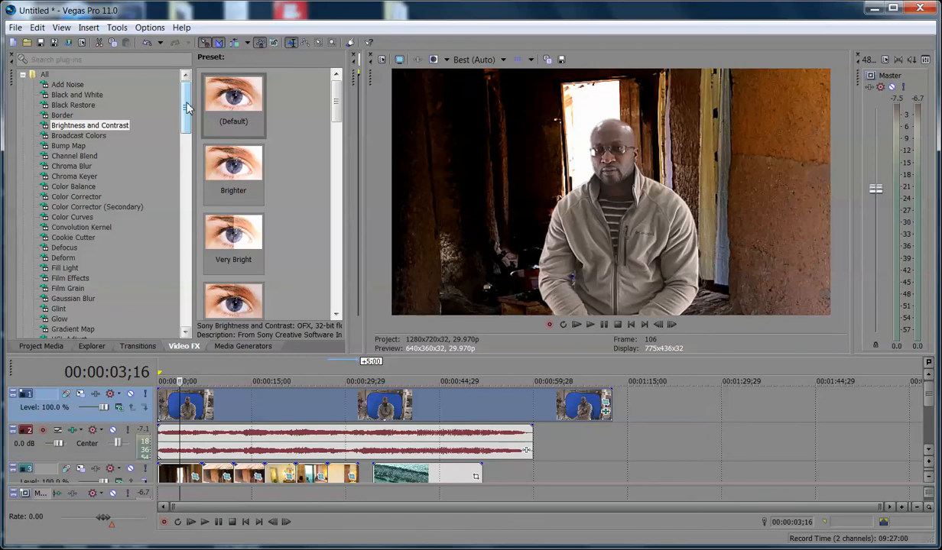
{"action": "left_click_drag", "start_coordinate": [182, 112], "coordinate": [196, 100]}
{"action": "left_click", "coordinate": [87, 198]}
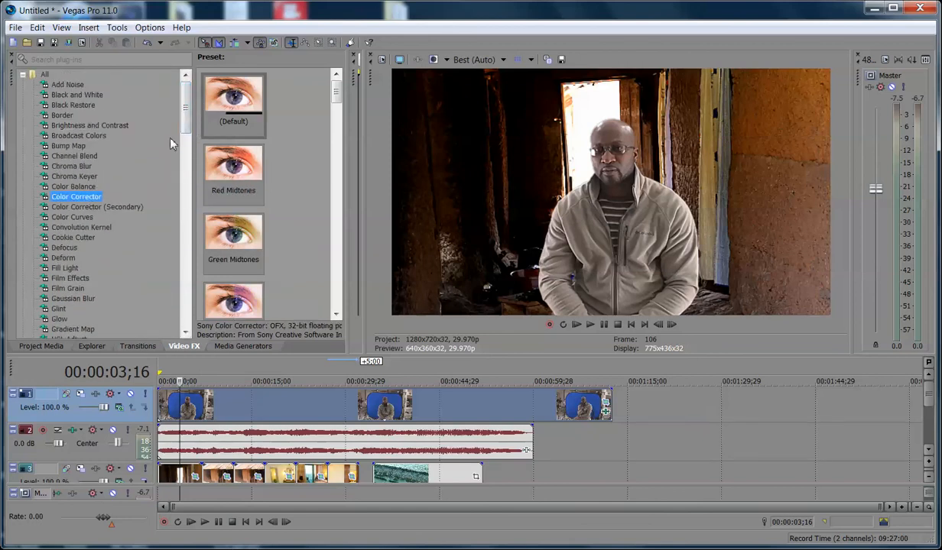
{"action": "left_click_drag", "start_coordinate": [185, 108], "coordinate": [182, 237]}
{"action": "left_click", "coordinate": [131, 259]}
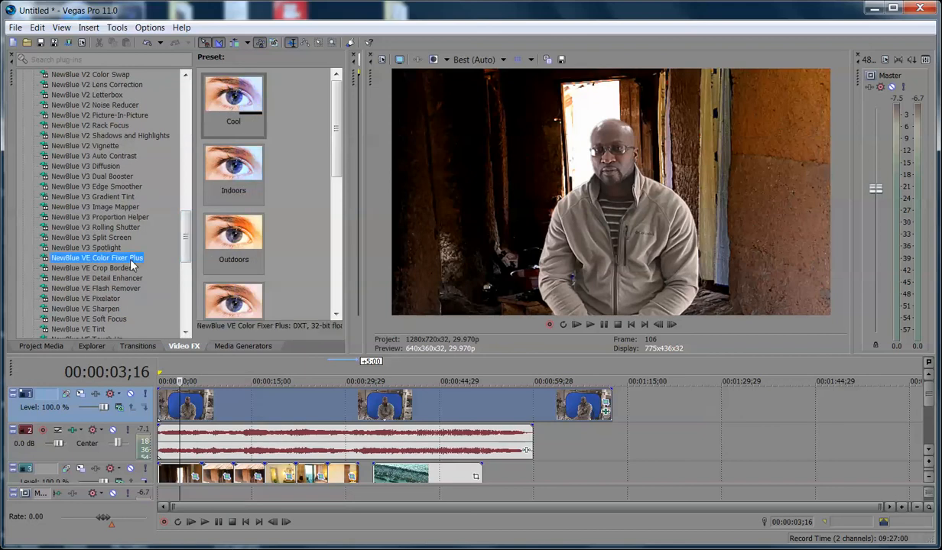
{"action": "left_click", "coordinate": [228, 240]}
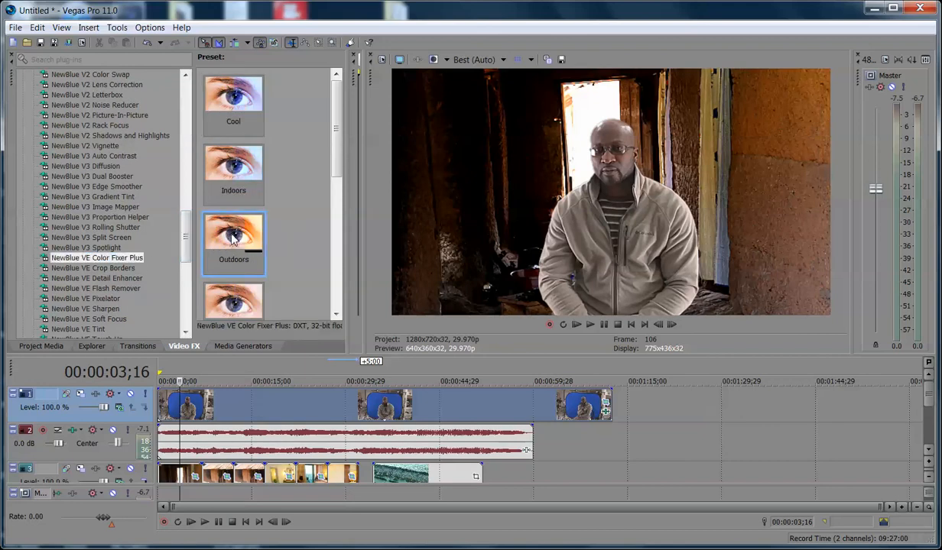
{"action": "left_click_drag", "start_coordinate": [233, 238], "coordinate": [206, 412]}
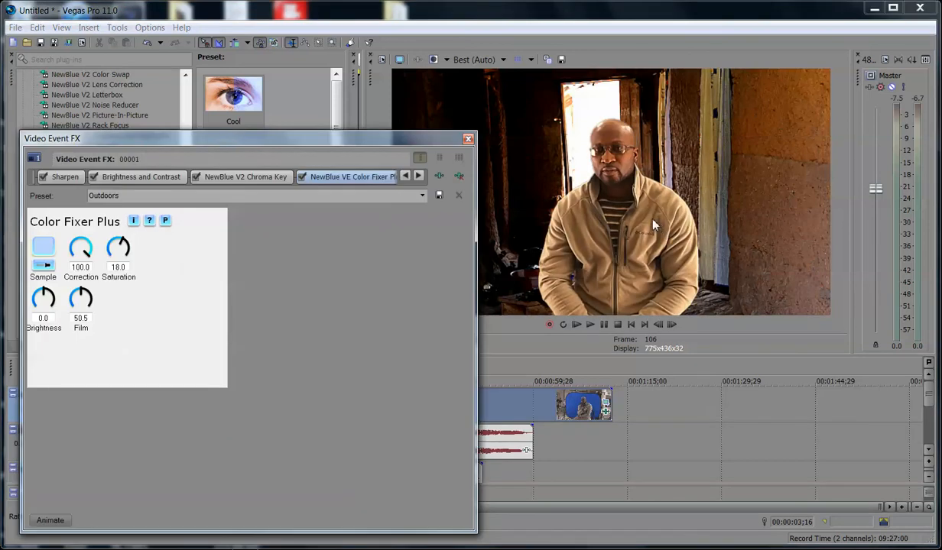
- Split the keyed clip on track 1 at 00:00:17;02, where the IMG_0588 bathroom background starts, and close the effect settings
{"action": "left_click_drag", "start_coordinate": [339, 143], "coordinate": [859, 383]}
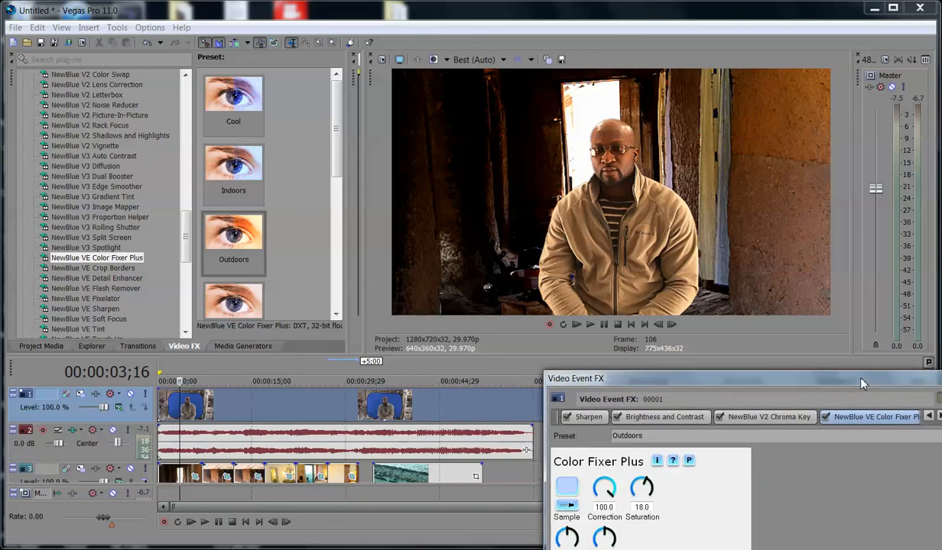
{"action": "left_click", "coordinate": [217, 405]}
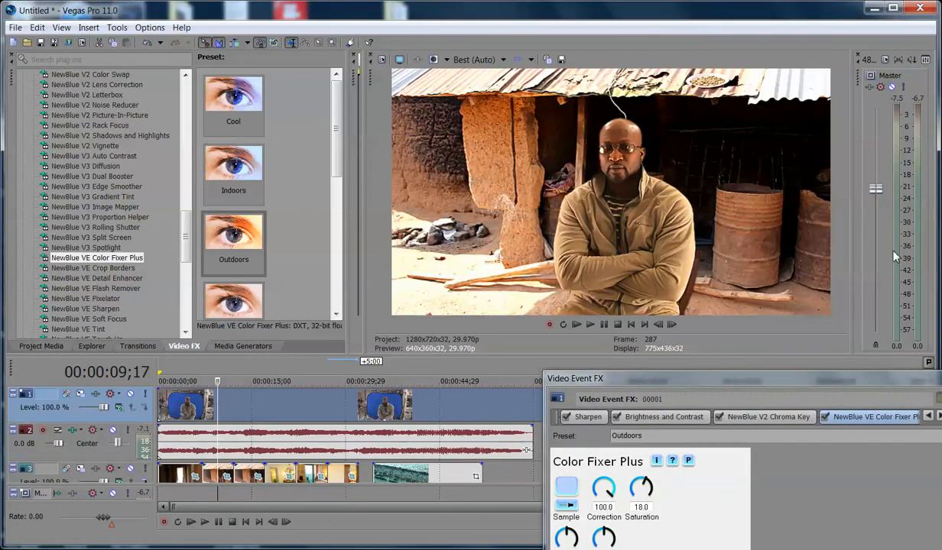
{"action": "left_click", "coordinate": [249, 421]}
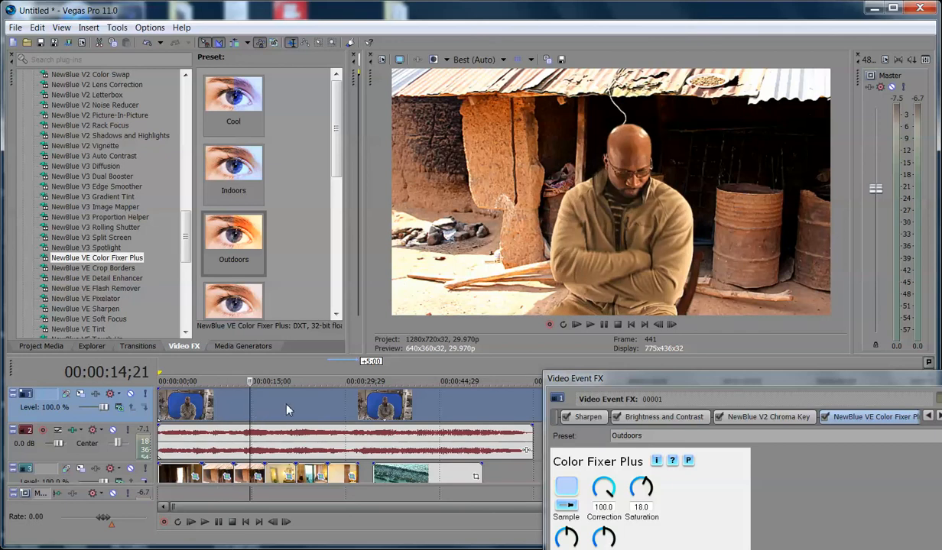
{"action": "left_click", "coordinate": [287, 408]}
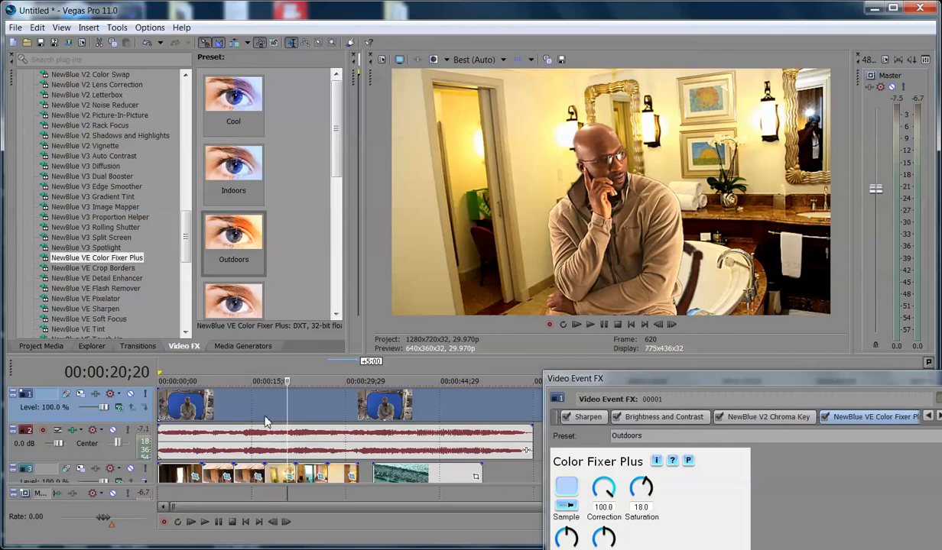
{"action": "left_click", "coordinate": [266, 417]}
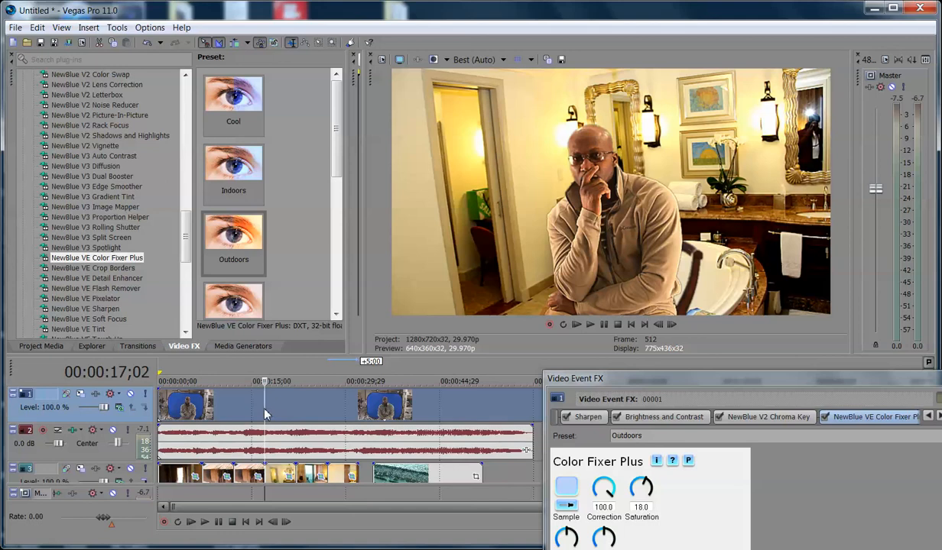
{"action": "key", "text": "s"}
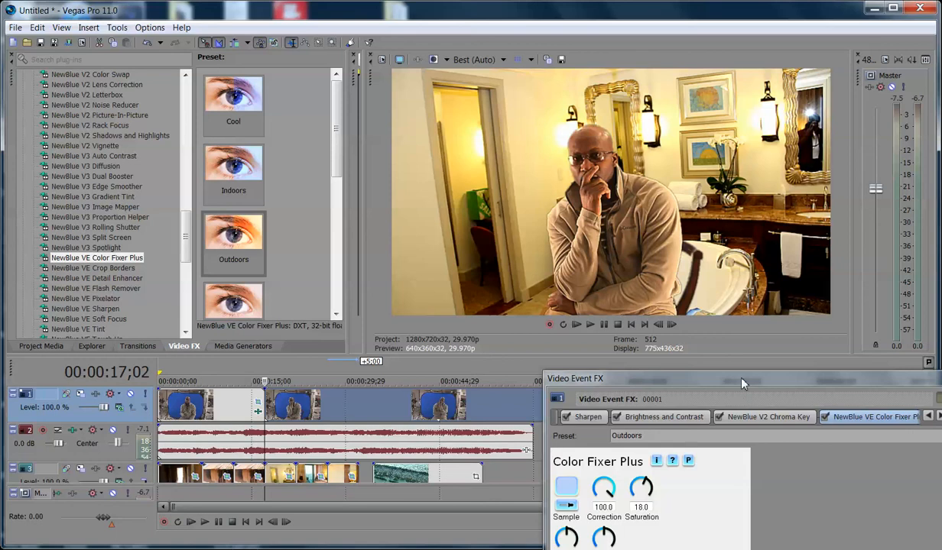
{"action": "left_click_drag", "start_coordinate": [742, 383], "coordinate": [380, 188]}
{"action": "left_click", "coordinate": [627, 187]}
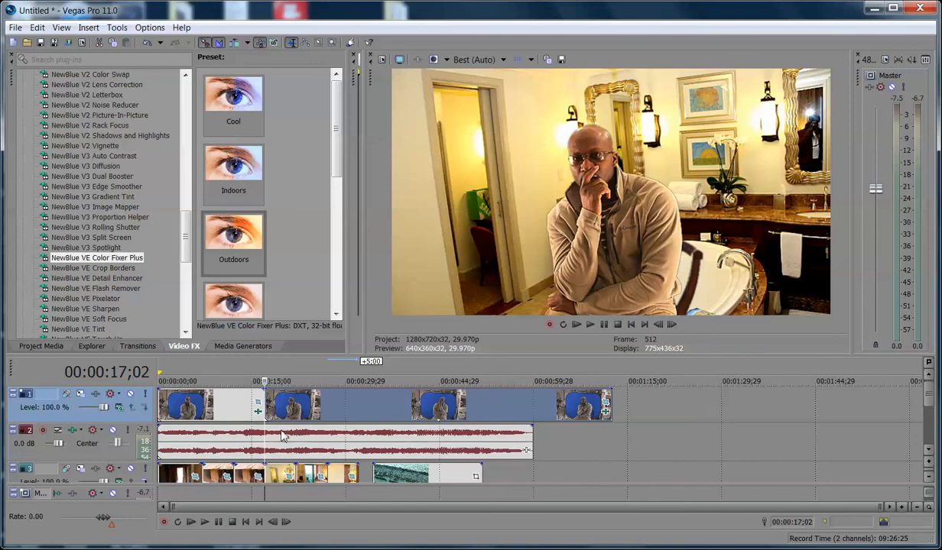
- Compare the keyed subject's colors against each outdoor and indoor background along the timeline
{"action": "left_click", "coordinate": [243, 410]}
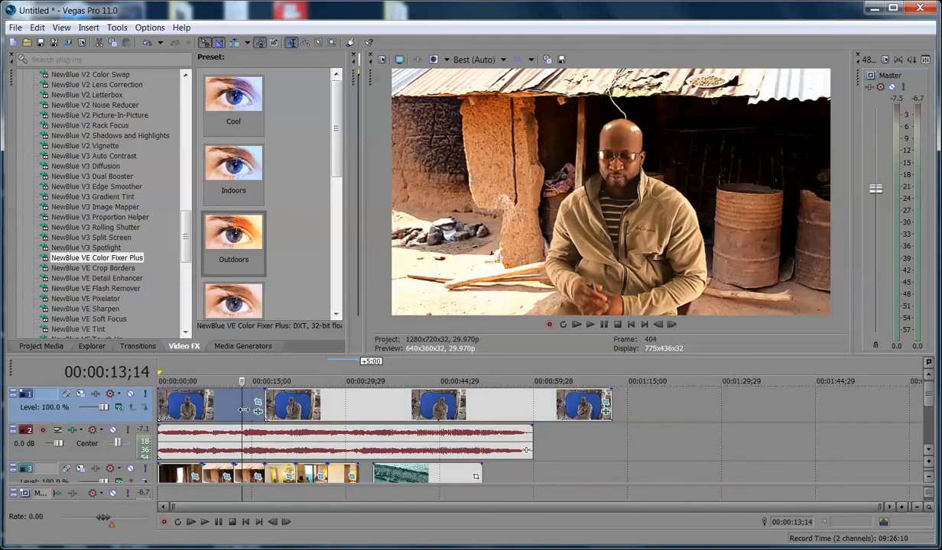
{"action": "left_click", "coordinate": [207, 399]}
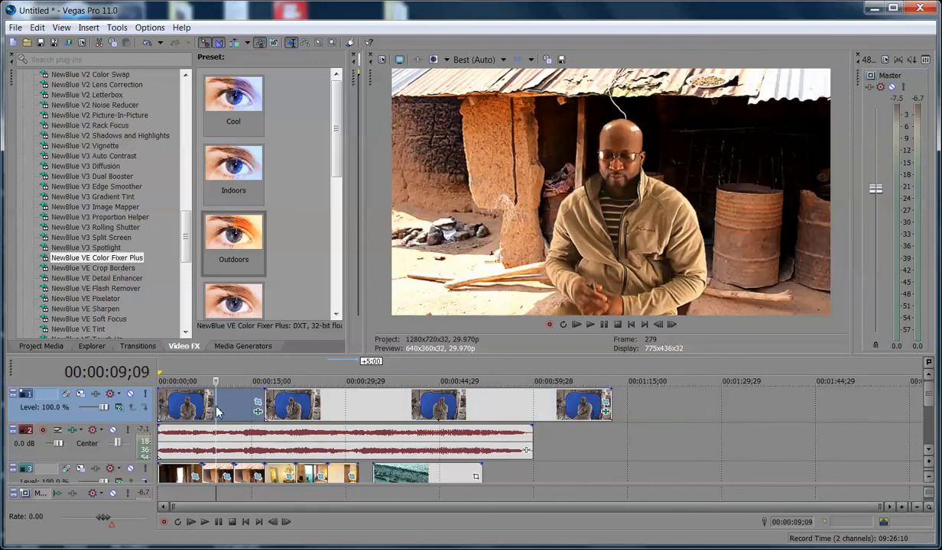
{"action": "left_click", "coordinate": [178, 403]}
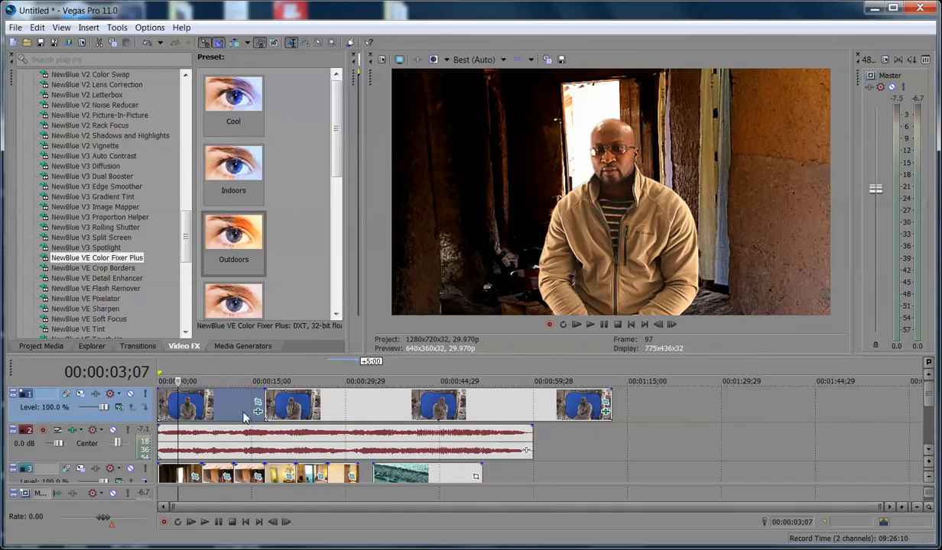
{"action": "left_click", "coordinate": [287, 411]}
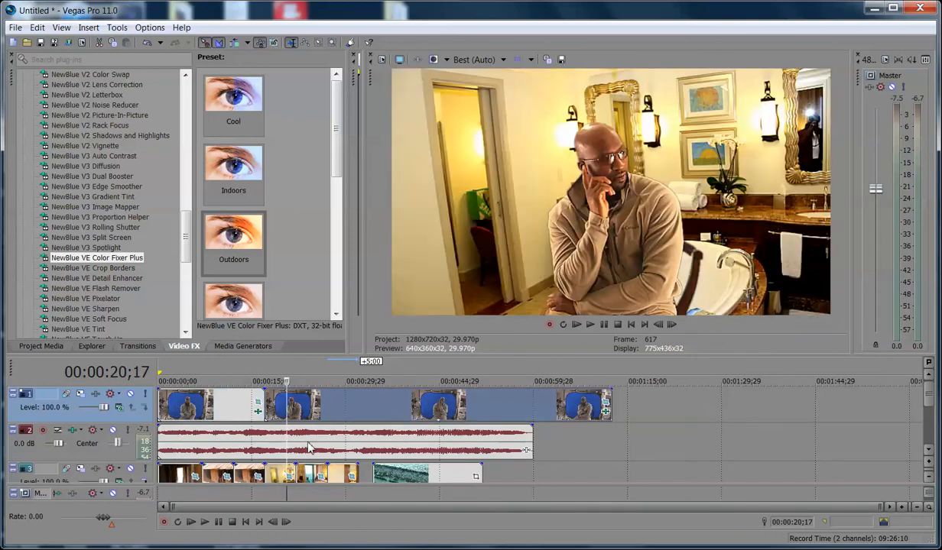
{"action": "left_click", "coordinate": [316, 412]}
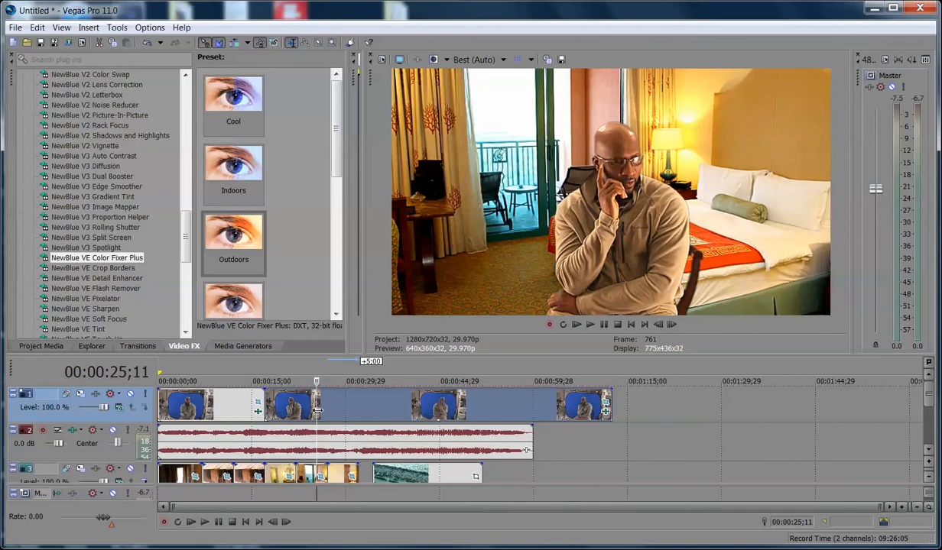
{"action": "left_click", "coordinate": [343, 406]}
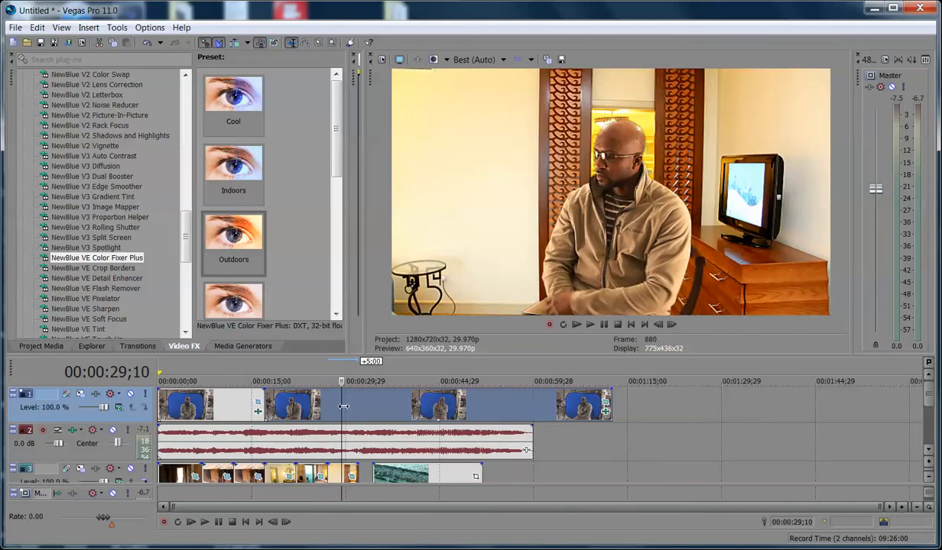
{"action": "left_click", "coordinate": [340, 410]}
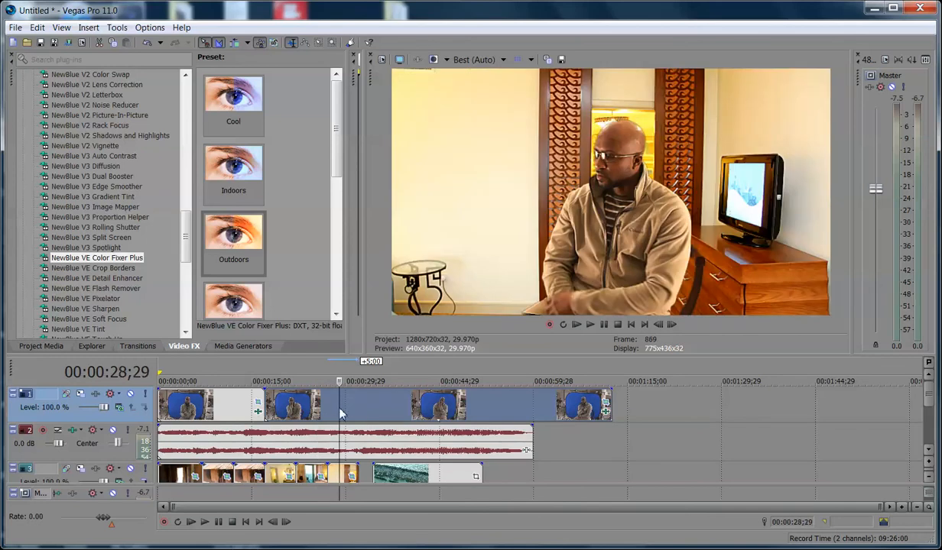
{"action": "left_click", "coordinate": [334, 411]}
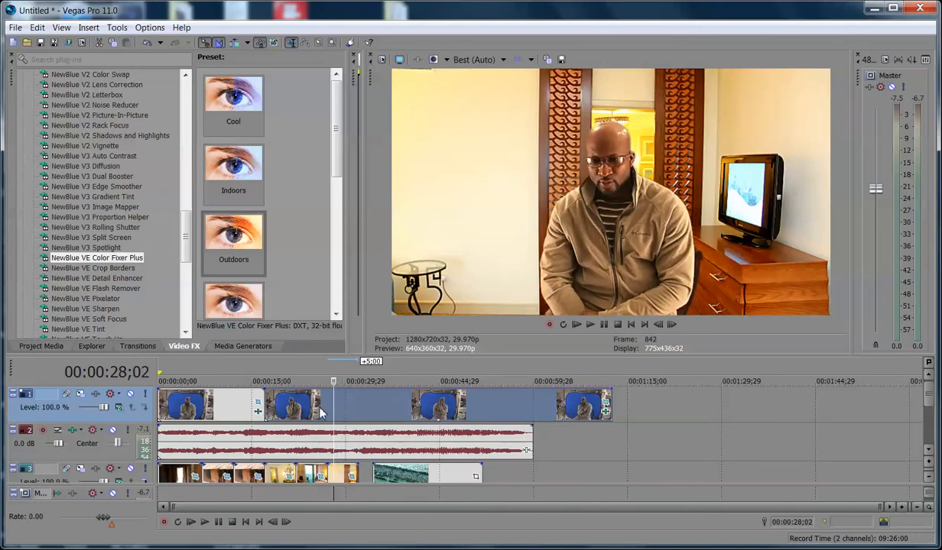
- Try splitting the keyed clip on track 1 at 00:00:27;02, where the television room background starts, and undo the split
{"action": "left_click", "coordinate": [327, 410]}
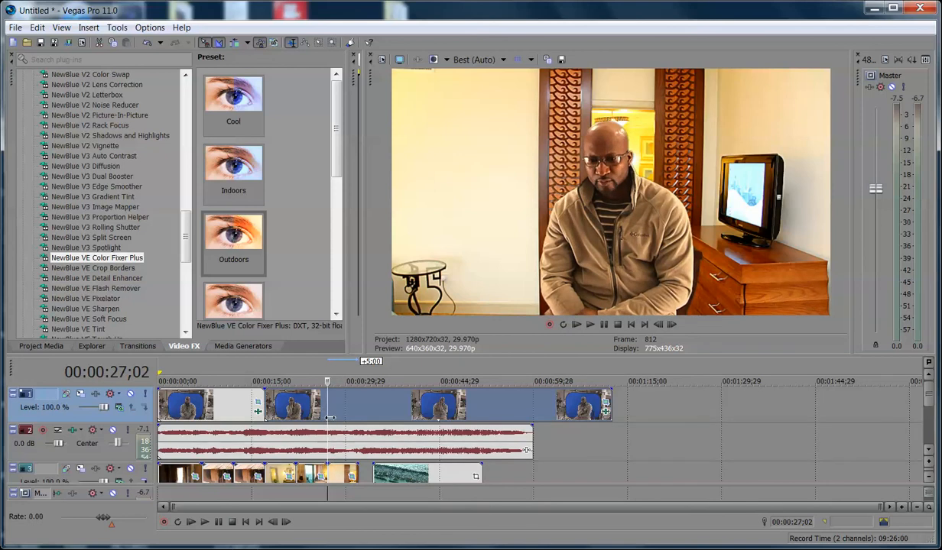
{"action": "key", "text": "s"}
{"action": "left_click", "coordinate": [300, 410]}
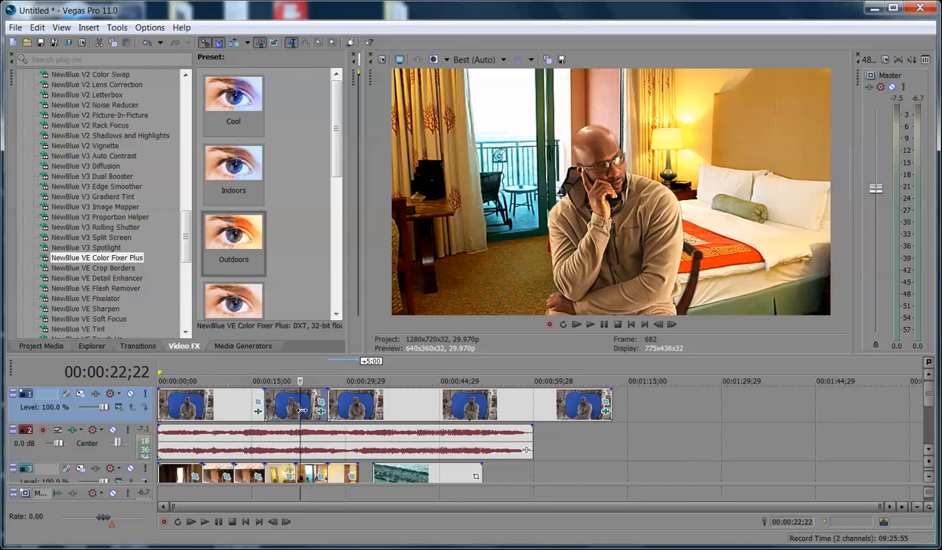
{"action": "left_click", "coordinate": [290, 408]}
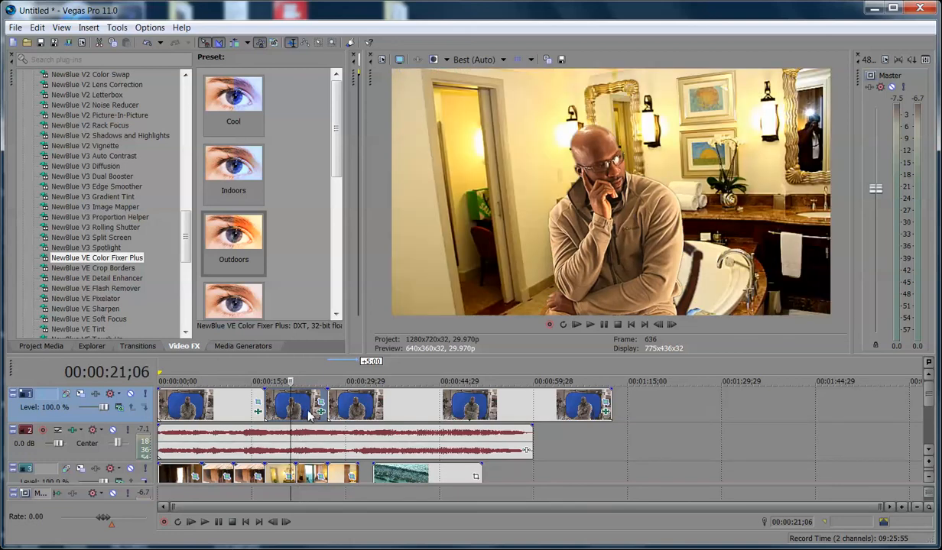
{"action": "left_click", "coordinate": [309, 412]}
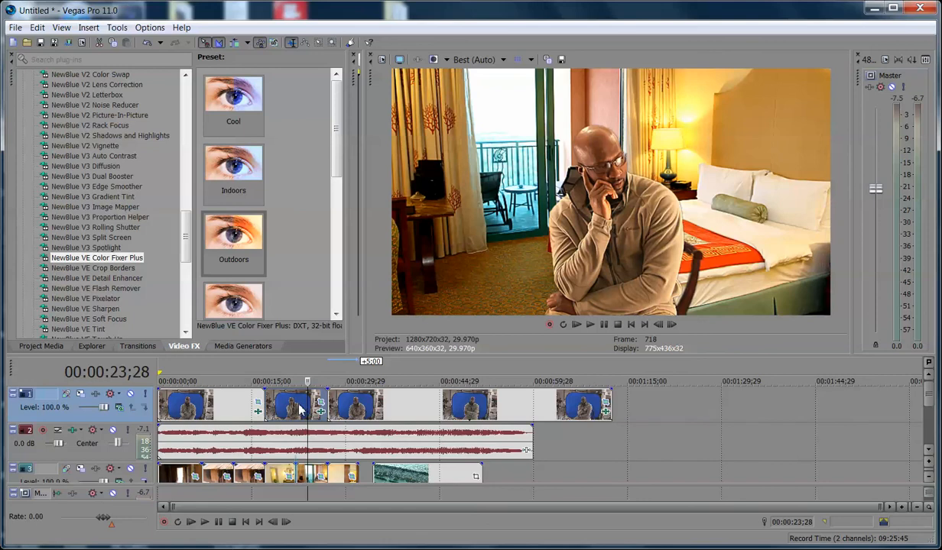
{"action": "left_click", "coordinate": [296, 407]}
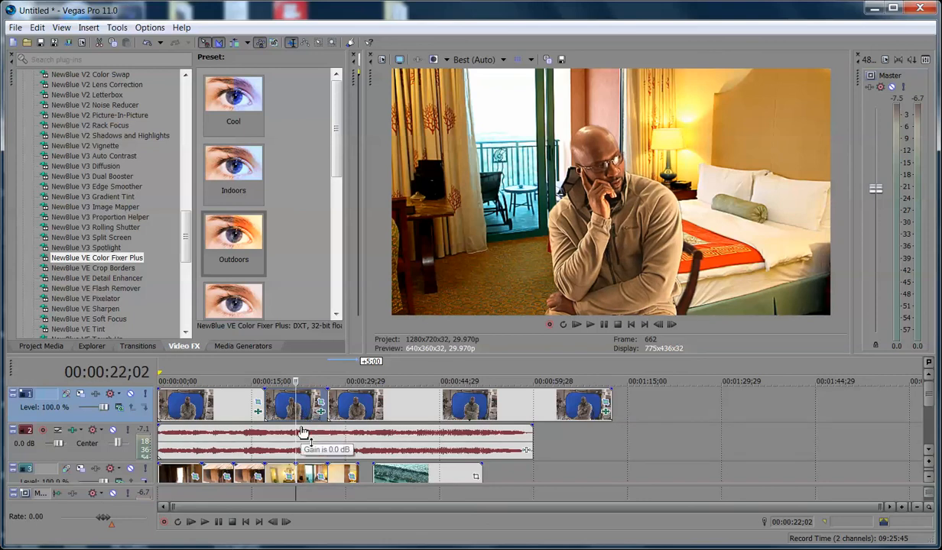
{"action": "key", "text": "ctrl+z"}
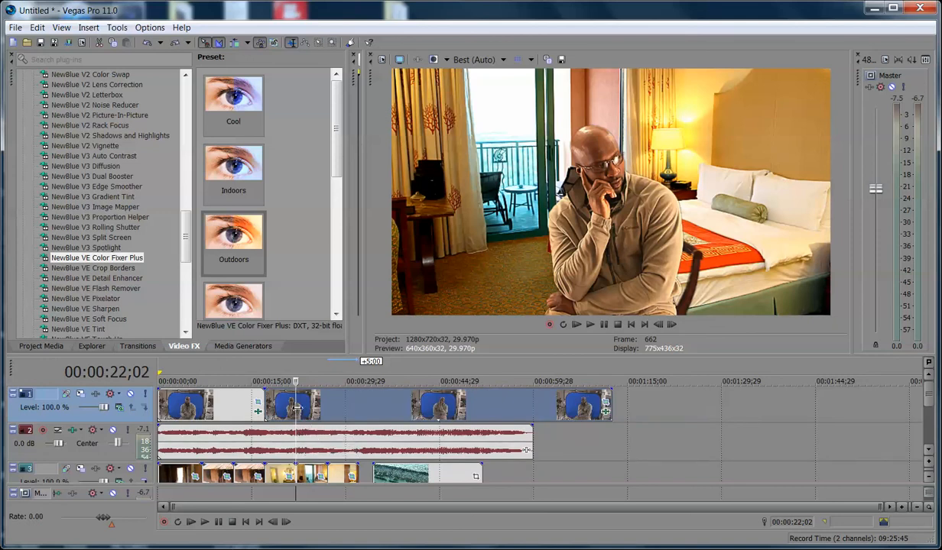
- Split the keyed clip on track 1 at 00:00:22;02, where the bedroom background starts
{"action": "left_click", "coordinate": [285, 408]}
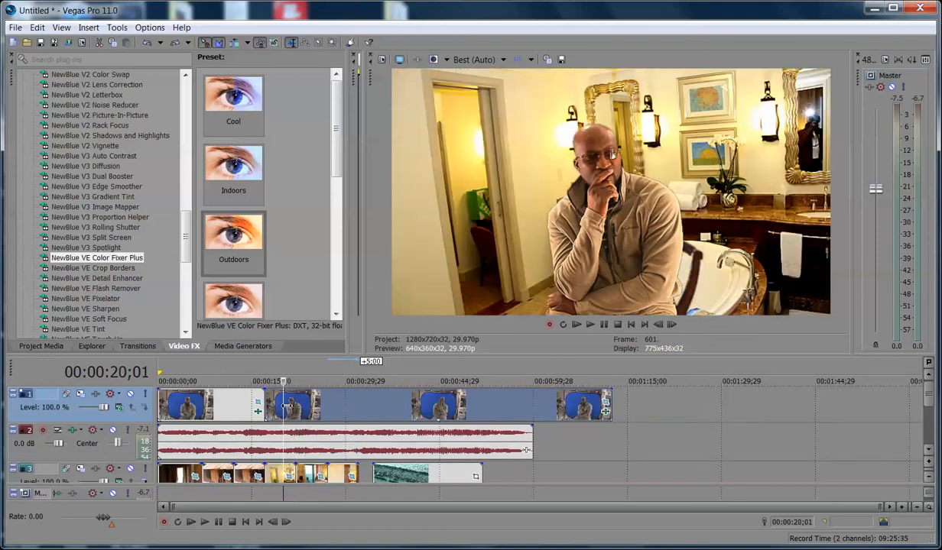
{"action": "left_click", "coordinate": [294, 410]}
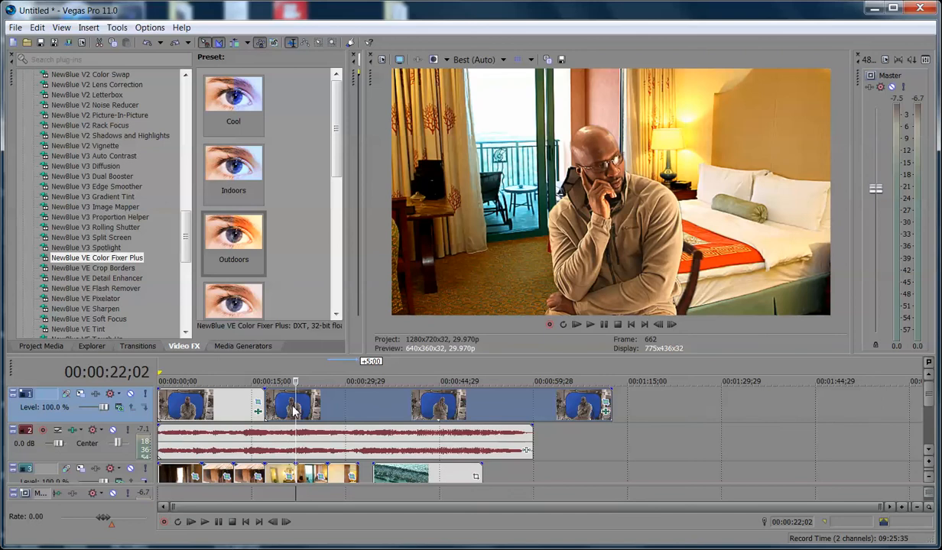
{"action": "key", "text": "s"}
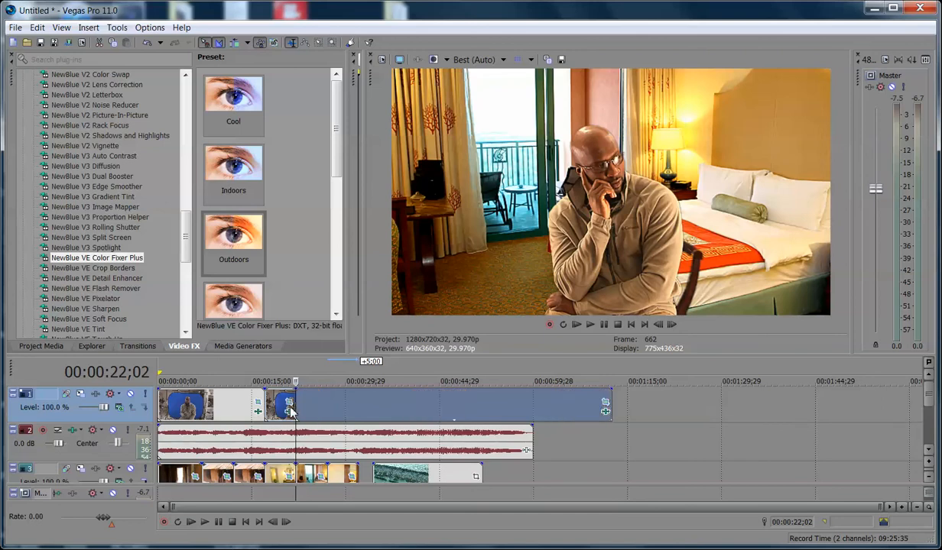
- Apply the Color Corrector effect's (RP-1) Film-like preset to the keyed clip segment over the bathroom background
{"action": "left_click", "coordinate": [284, 410]}
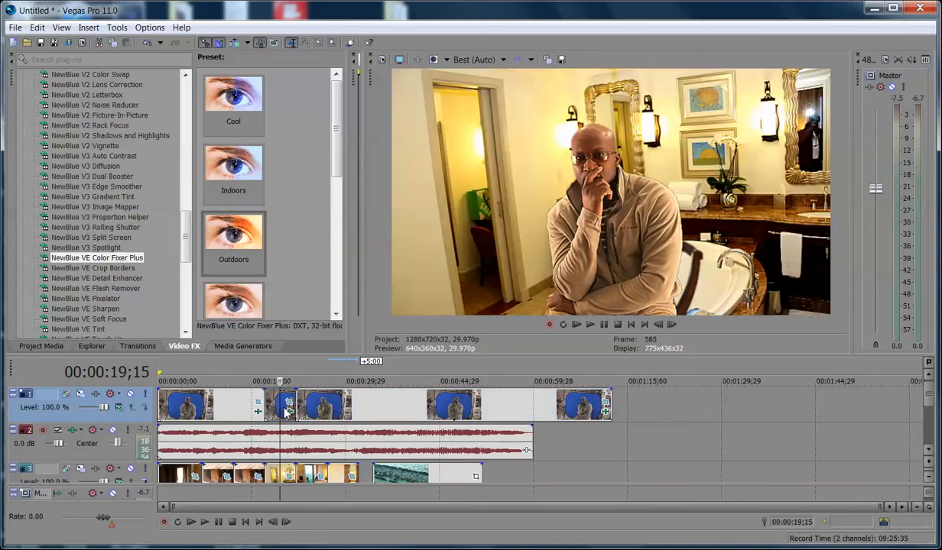
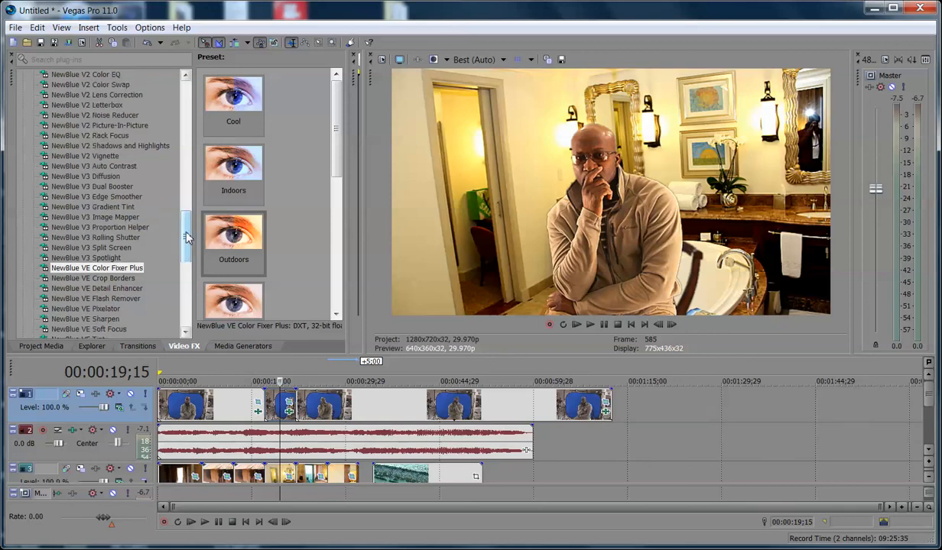
{"action": "left_click_drag", "start_coordinate": [185, 236], "coordinate": [185, 107]}
{"action": "left_click", "coordinate": [76, 197]}
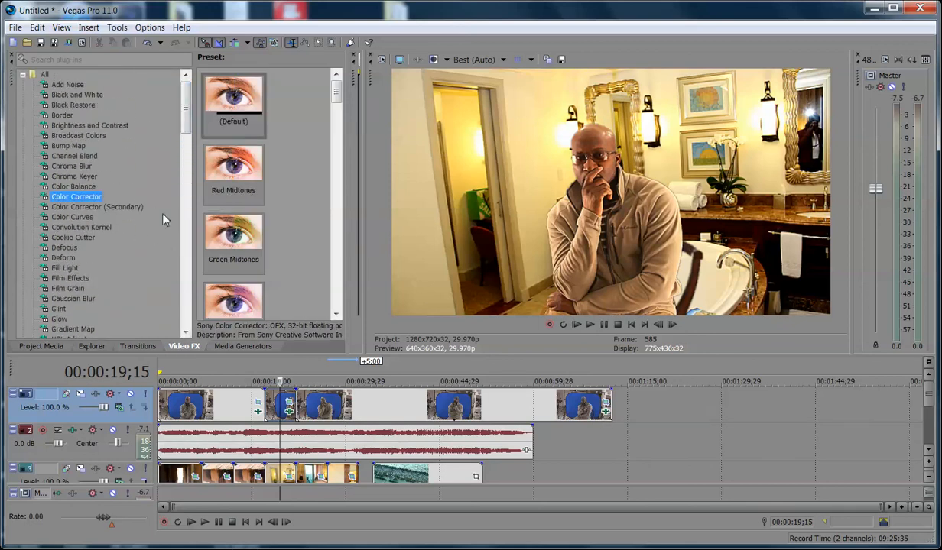
{"action": "left_click_drag", "start_coordinate": [336, 93], "coordinate": [337, 175]}
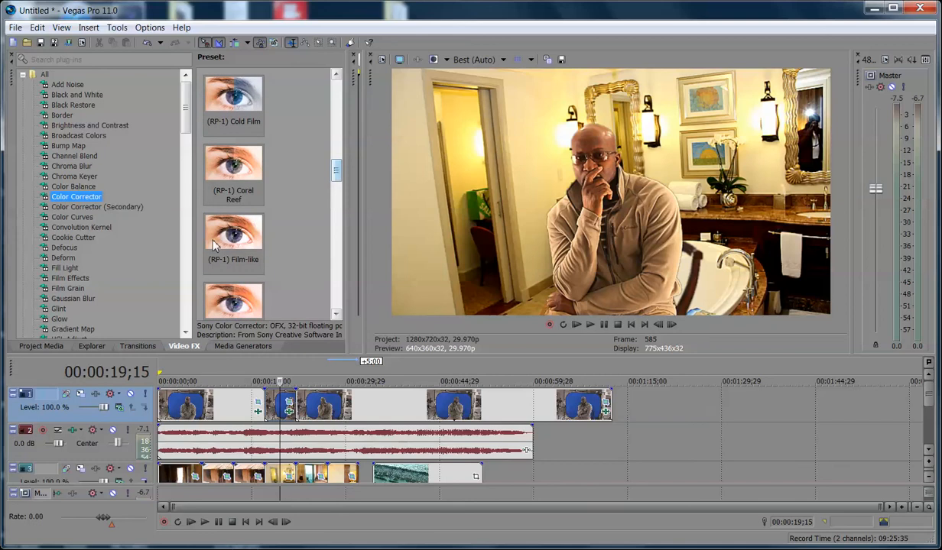
{"action": "left_click", "coordinate": [239, 259]}
{"action": "left_click_drag", "start_coordinate": [239, 259], "coordinate": [273, 406]}
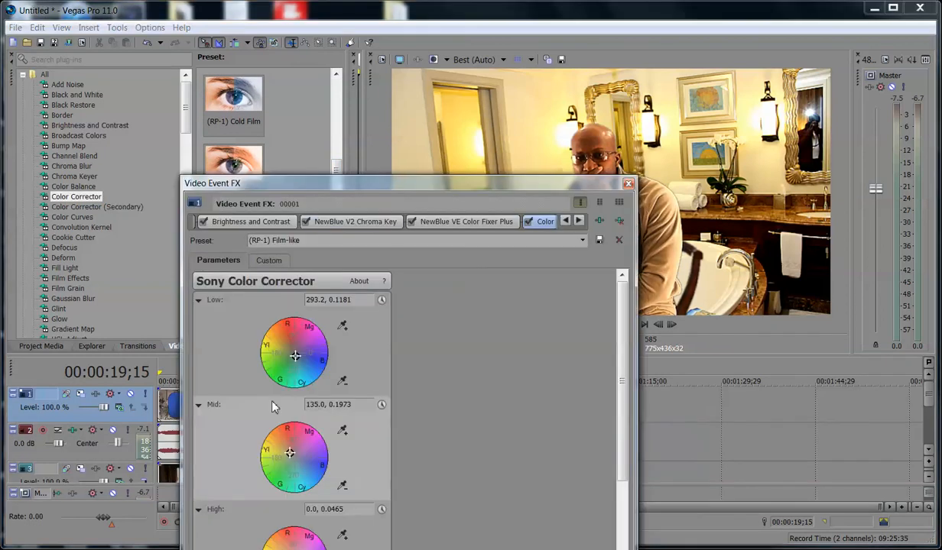
- Adjust the Color Corrector wheels on the bathroom segment, setting Low to 316.4, 0.023 and Mid to 223.6, 0.1381
{"action": "left_click_drag", "start_coordinate": [407, 188], "coordinate": [226, 69]}
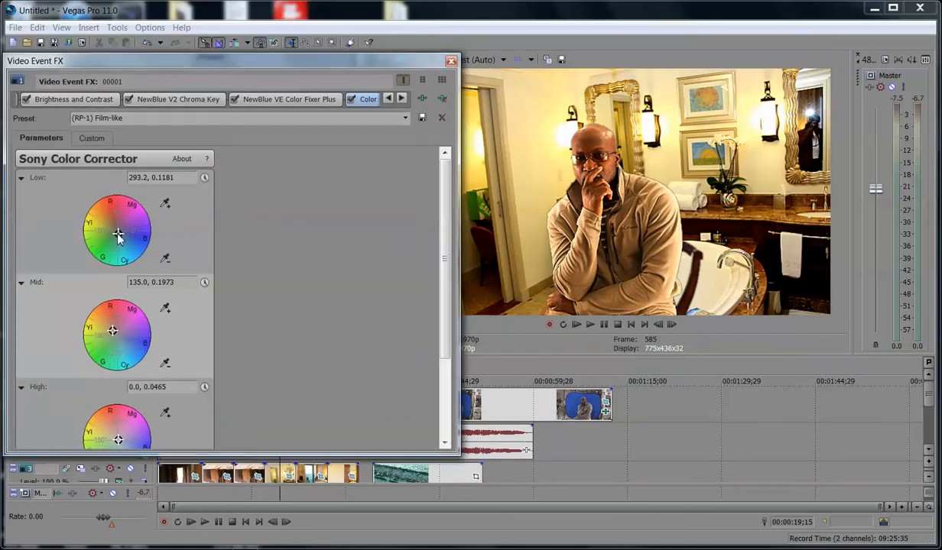
{"action": "mouse_move", "coordinate": [119, 237]}
{"action": "left_mouse_down"}
{"action": "mouse_move", "coordinate": [95, 232]}
{"action": "mouse_move", "coordinate": [119, 235]}
{"action": "left_mouse_up"}
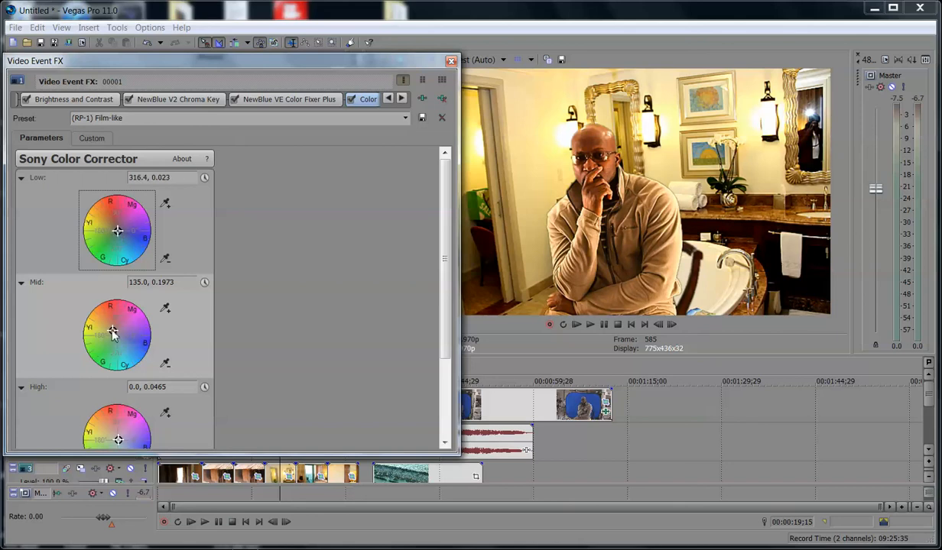
{"action": "mouse_move", "coordinate": [112, 332]}
{"action": "left_mouse_down"}
{"action": "mouse_move", "coordinate": [102, 329]}
{"action": "mouse_move", "coordinate": [107, 343]}
{"action": "mouse_move", "coordinate": [101, 325]}
{"action": "mouse_move", "coordinate": [114, 339]}
{"action": "left_mouse_up"}
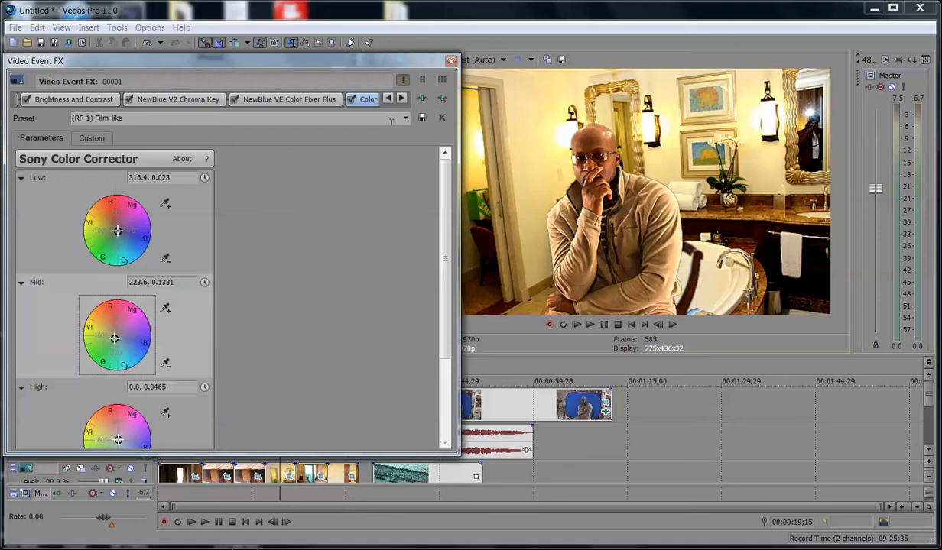
- Set the bathroom segment's NewBlue VE Color Fixer Plus brightness to 42.8 and close the effect settings
{"action": "left_click", "coordinate": [305, 100]}
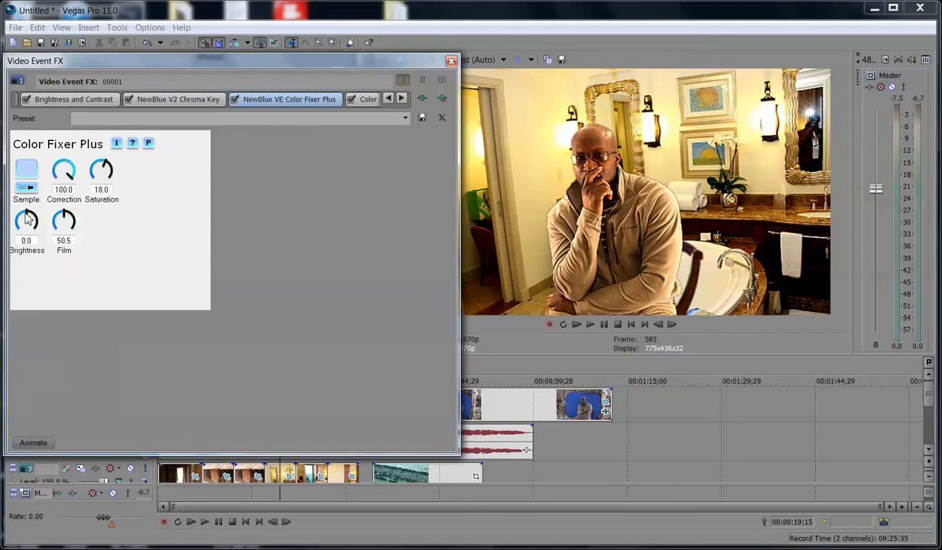
{"action": "left_click", "coordinate": [362, 101]}
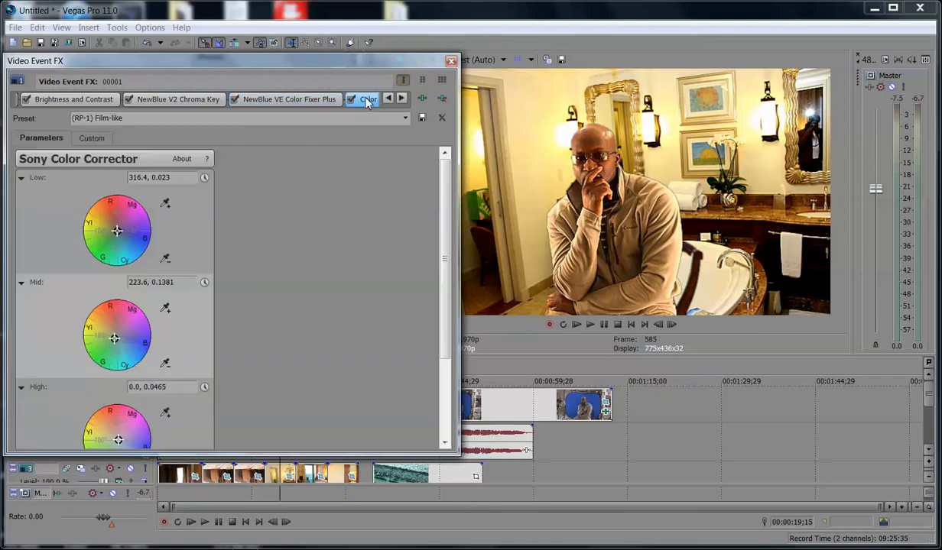
{"action": "left_click", "coordinate": [300, 100]}
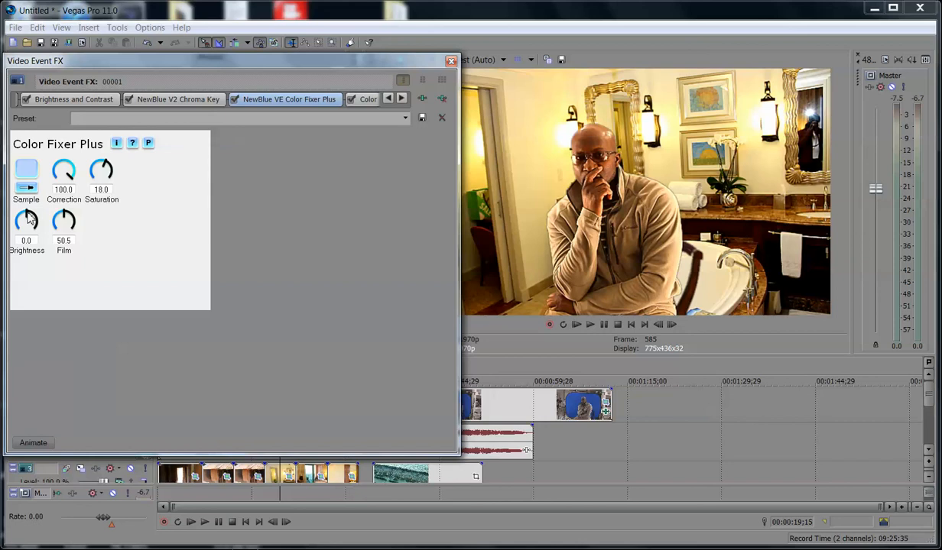
{"action": "left_click_drag", "start_coordinate": [27, 217], "coordinate": [36, 221]}
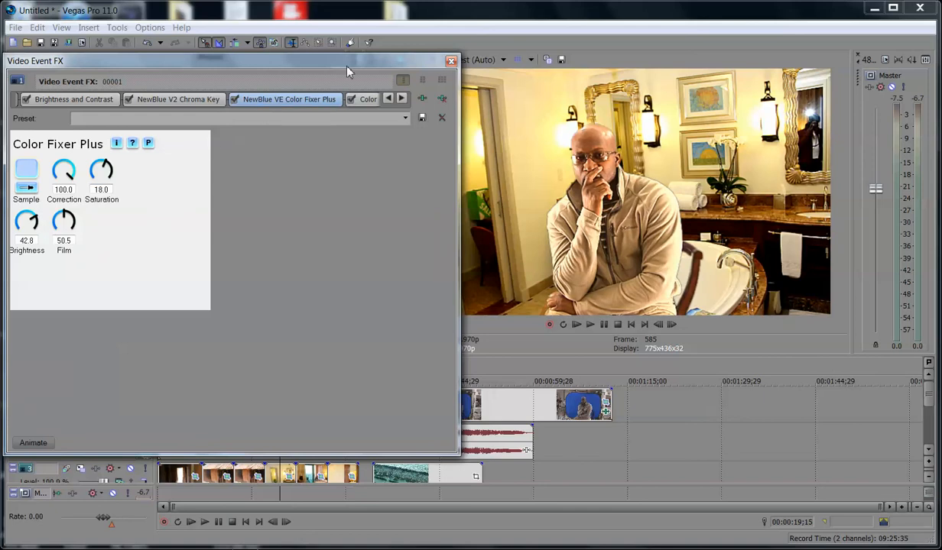
{"action": "left_click", "coordinate": [451, 61]}
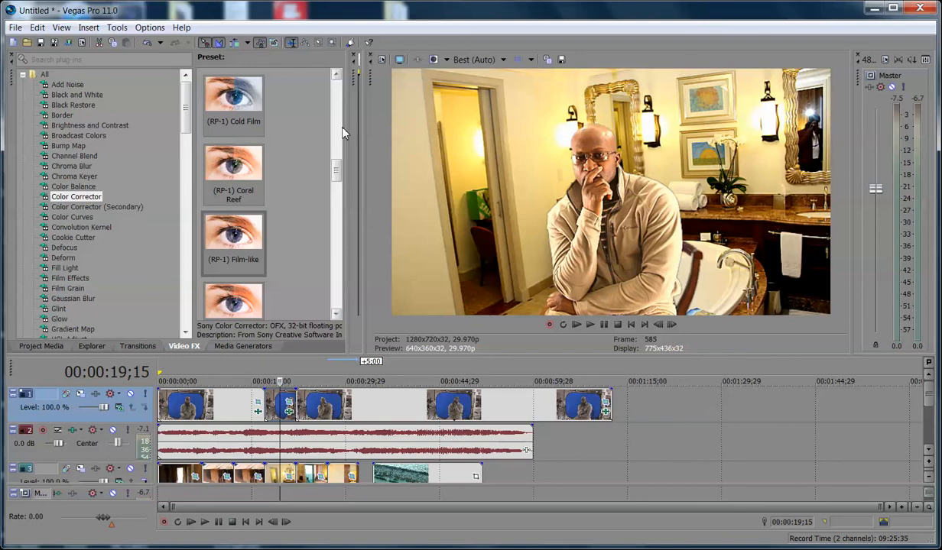
- Delete the seaside clip from track 3 and trim the keyed clip's end on track 1 to the end of the last background
{"action": "left_click", "coordinate": [395, 430]}
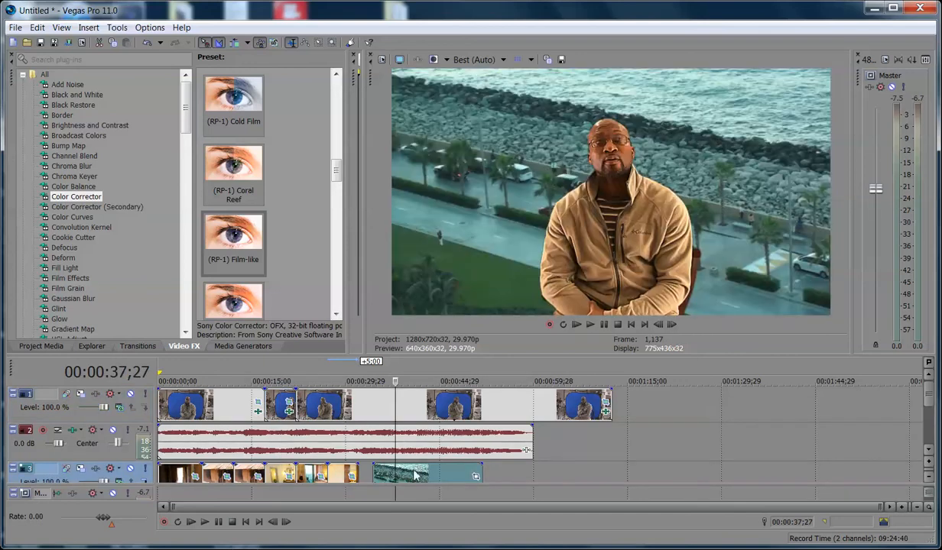
{"action": "left_click_drag", "start_coordinate": [410, 478], "coordinate": [396, 474]}
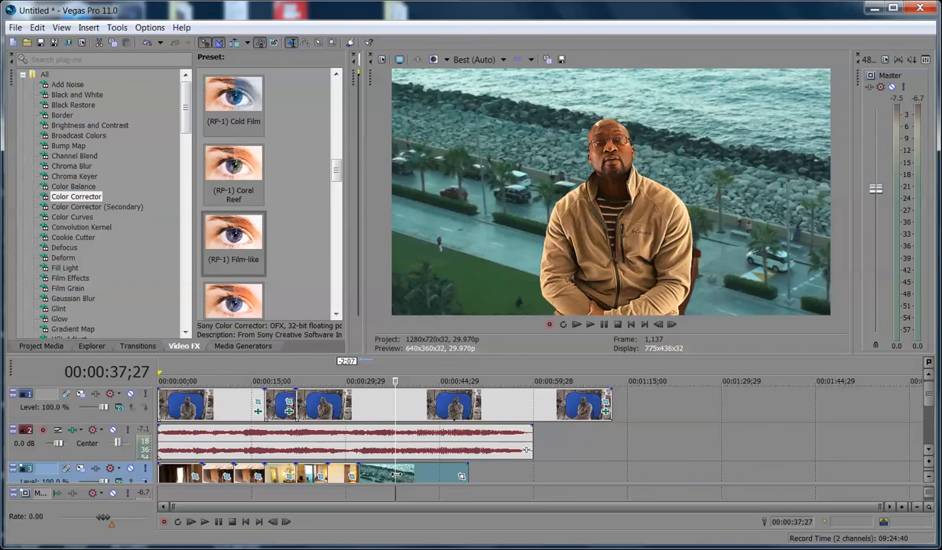
{"action": "left_click", "coordinate": [402, 475]}
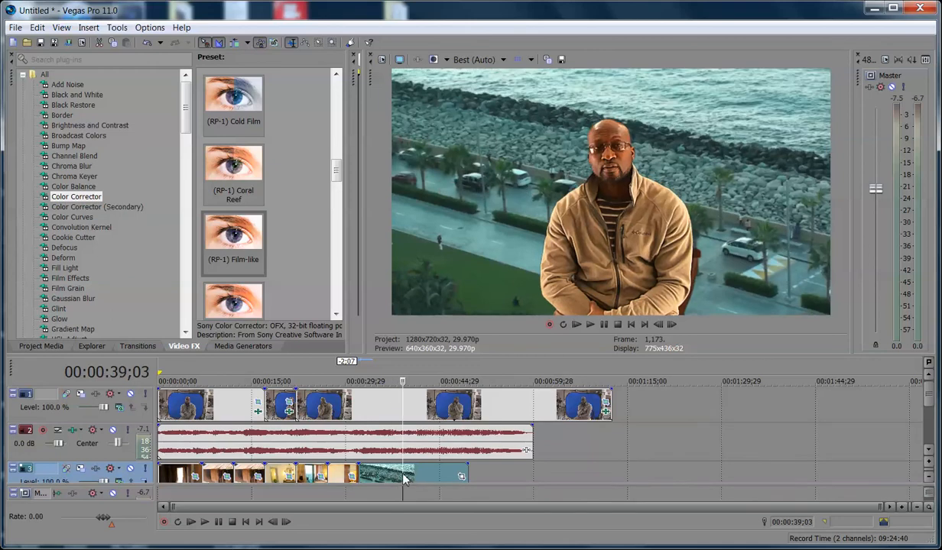
{"action": "right_click", "coordinate": [403, 474]}
{"action": "left_click", "coordinate": [419, 252]}
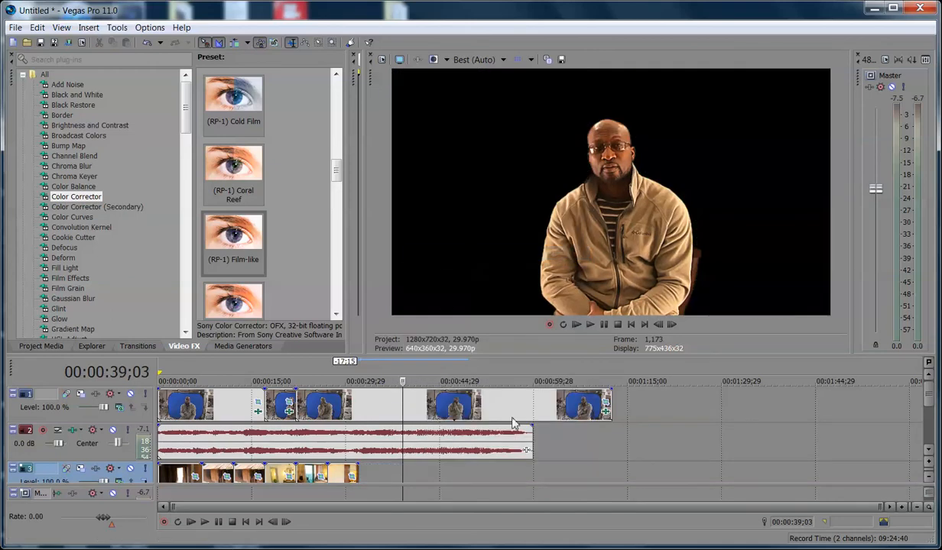
{"action": "left_click", "coordinate": [609, 396]}
{"action": "left_click_drag", "start_coordinate": [609, 397], "coordinate": [353, 412]}
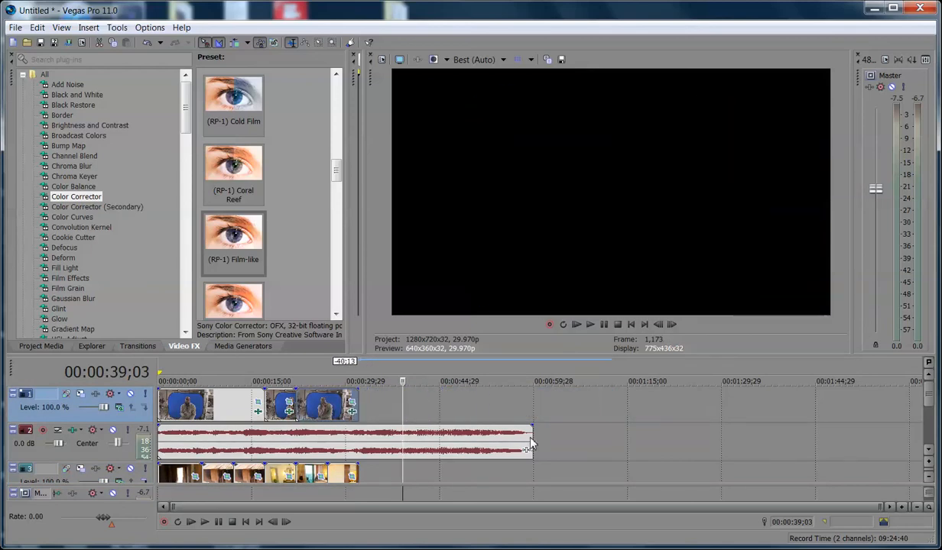
- Trim the music's end on track 2 to the end of the keyed clip and play the project from the start
{"action": "left_click_drag", "start_coordinate": [527, 439], "coordinate": [357, 443]}
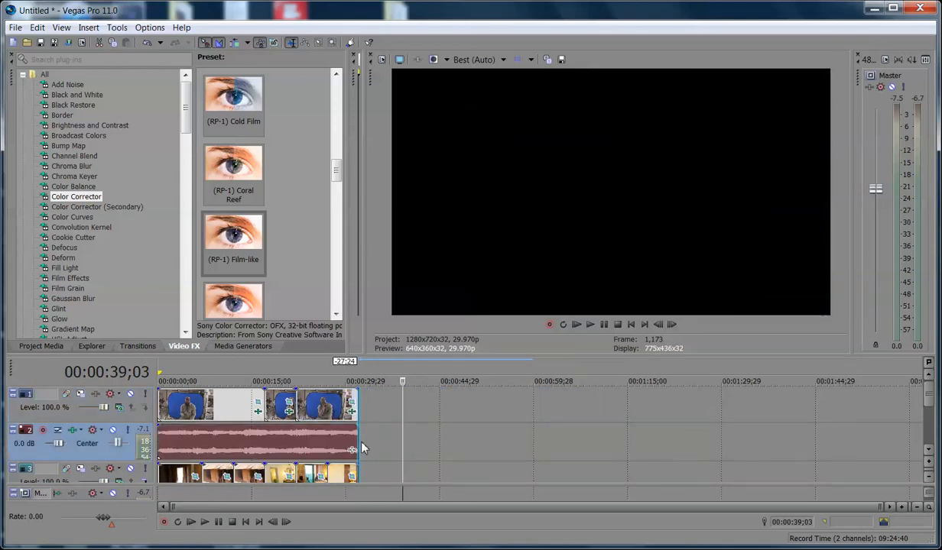
{"action": "left_click", "coordinate": [246, 523]}
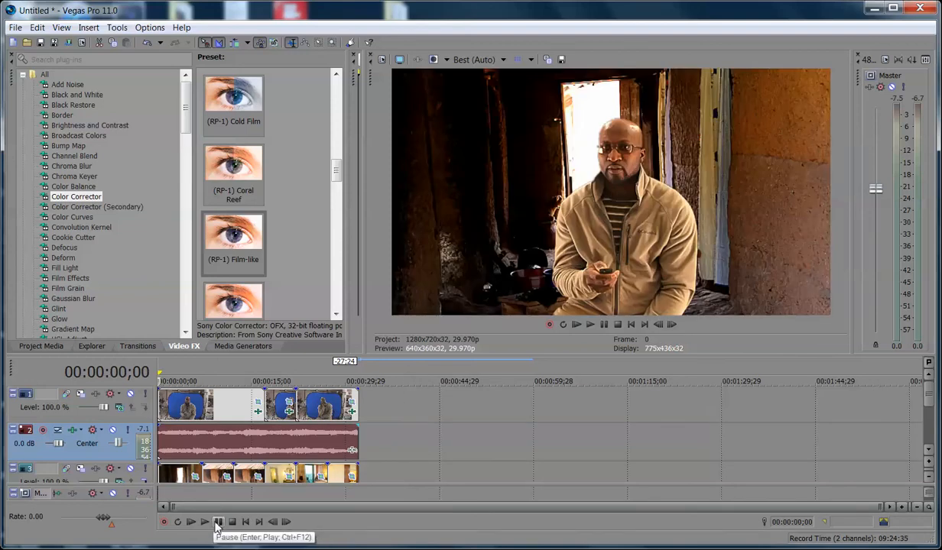
{"action": "left_click", "coordinate": [205, 526]}
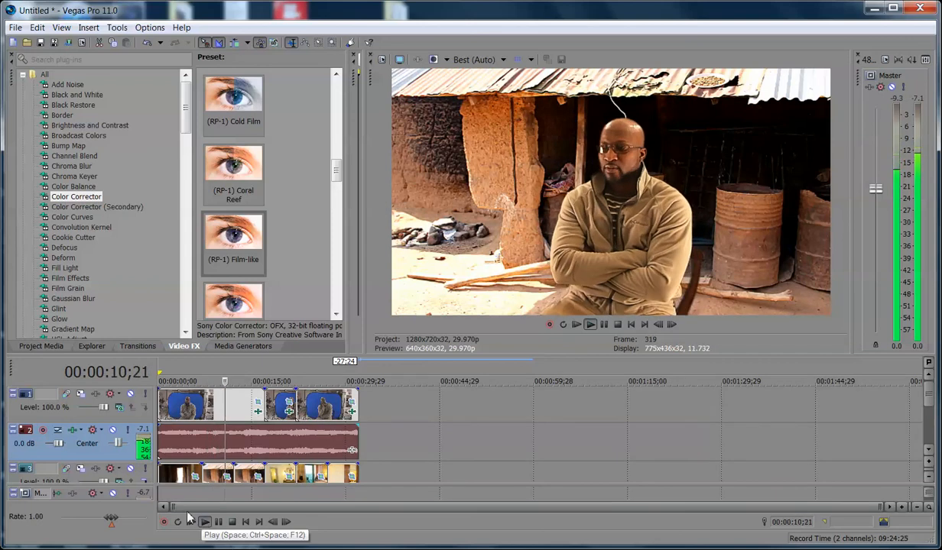
{"action": "left_click", "coordinate": [234, 524]}
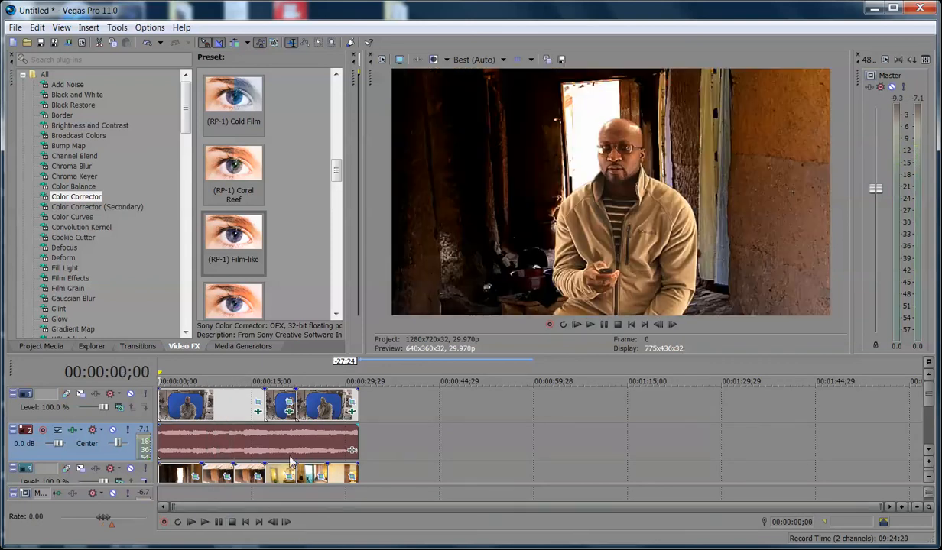
- Crossfade the adjacent background clips on track 3 by about 1:00 each and extend the last one by 5:00 to the music's end
{"action": "scroll", "coordinate": [896, 396], "scroll_direction": "down", "scroll_amount": 1}
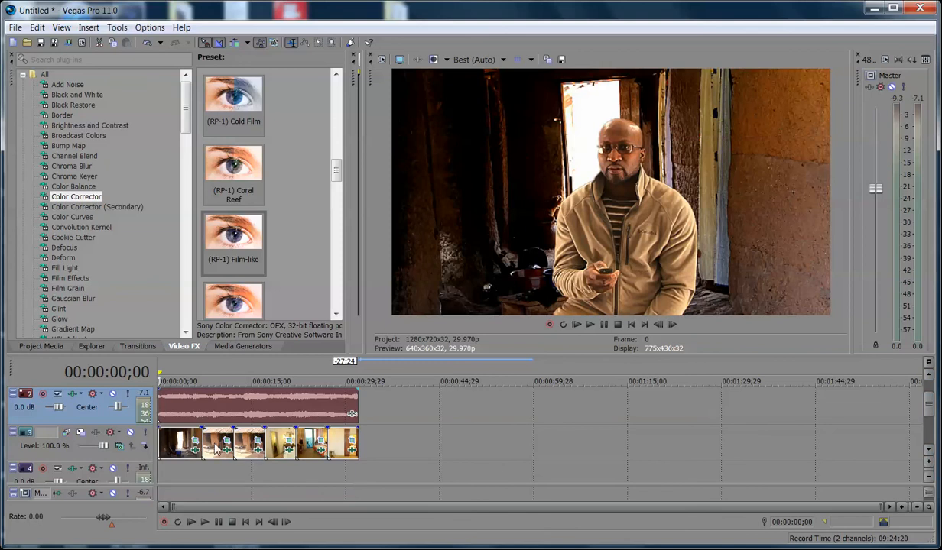
{"action": "mouse_move", "coordinate": [214, 449]}
{"action": "left_mouse_down"}
{"action": "mouse_move", "coordinate": [258, 457]}
{"action": "mouse_move", "coordinate": [357, 444]}
{"action": "left_mouse_up"}
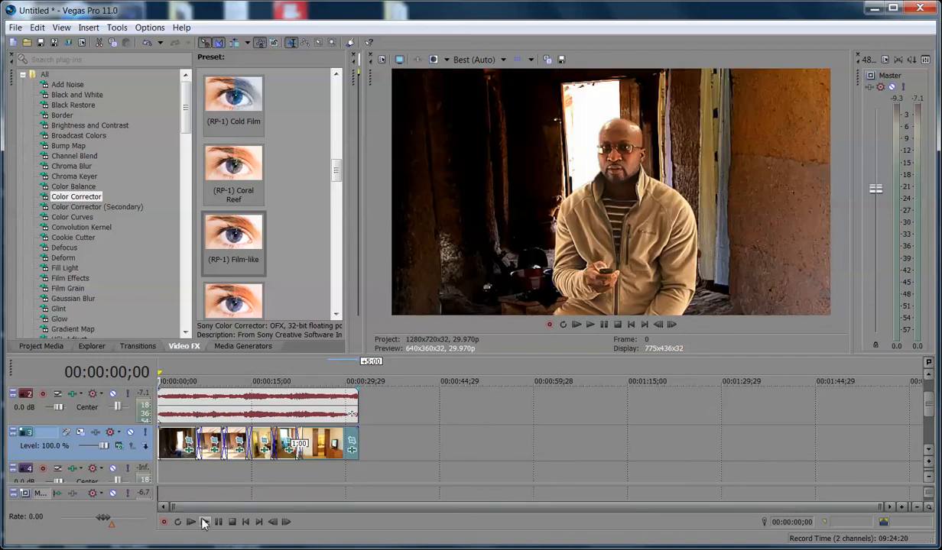
- Play the whole composite from the start to review the background crossfades
{"action": "left_click", "coordinate": [205, 522]}
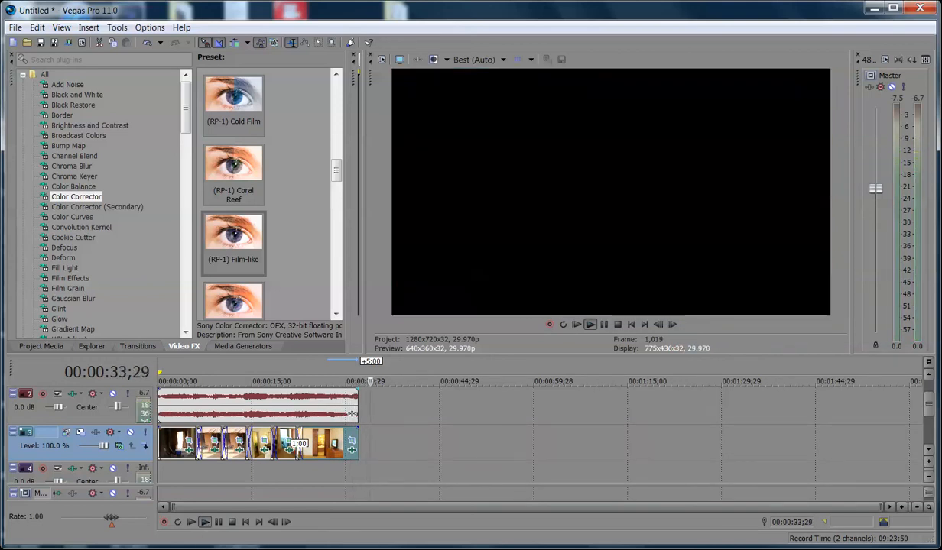
{"action": "left_click", "coordinate": [231, 522]}
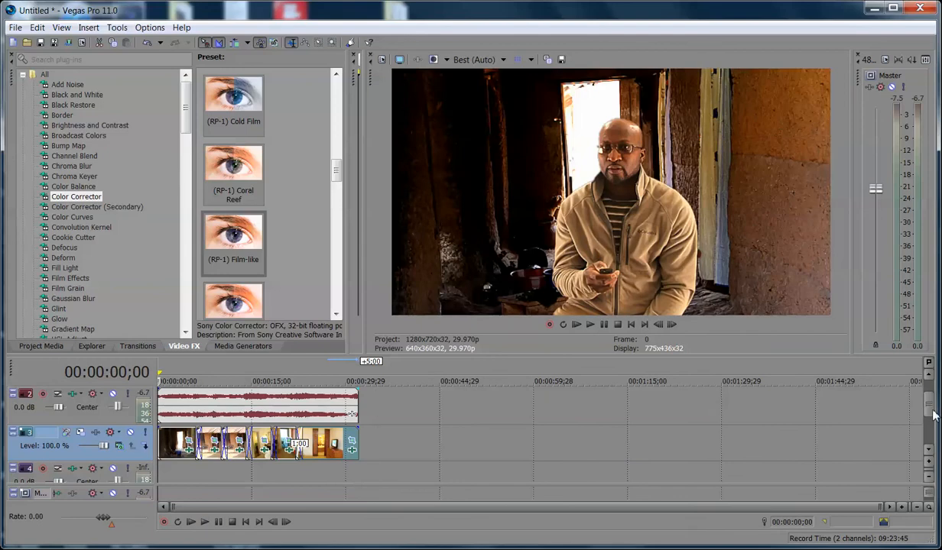
{"action": "left_click_drag", "start_coordinate": [929, 407], "coordinate": [934, 390]}
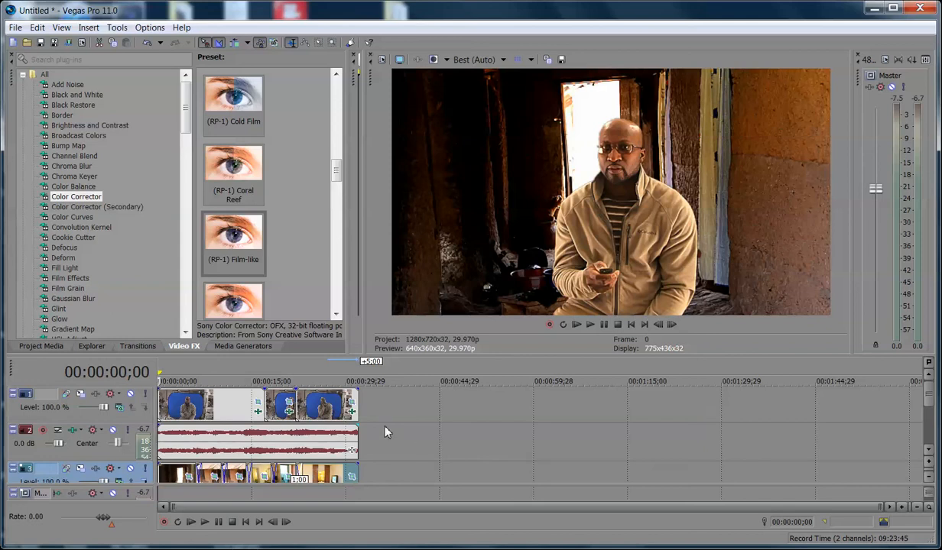
{"action": "left_click", "coordinate": [358, 414]}
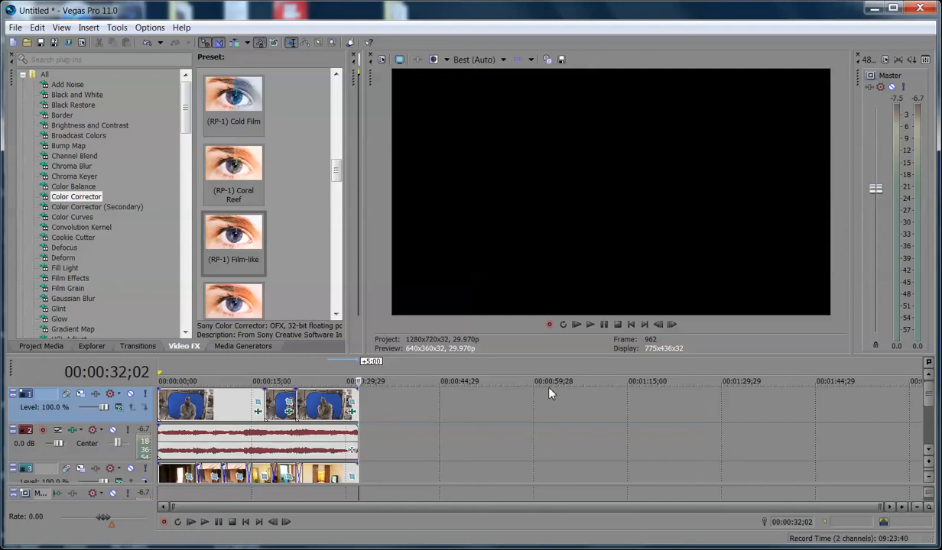
{"action": "left_click", "coordinate": [806, 549]}
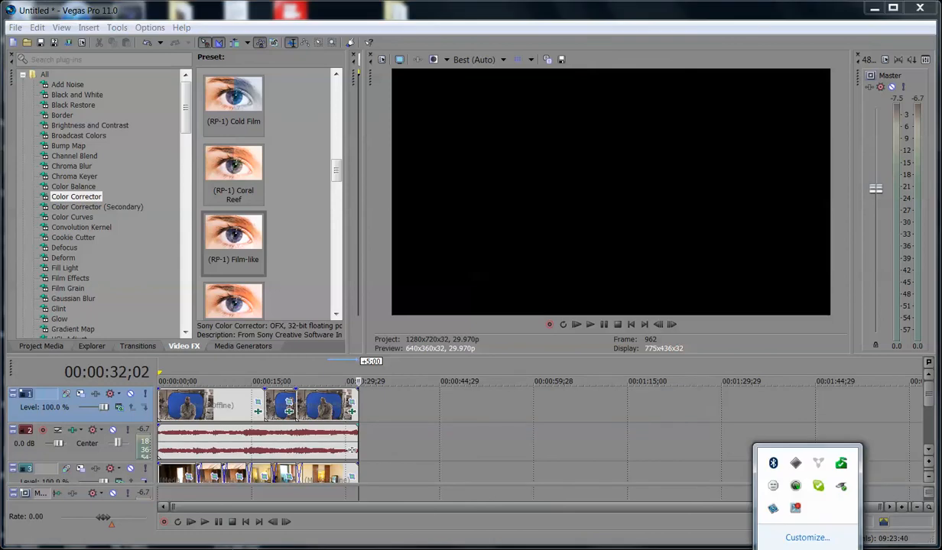